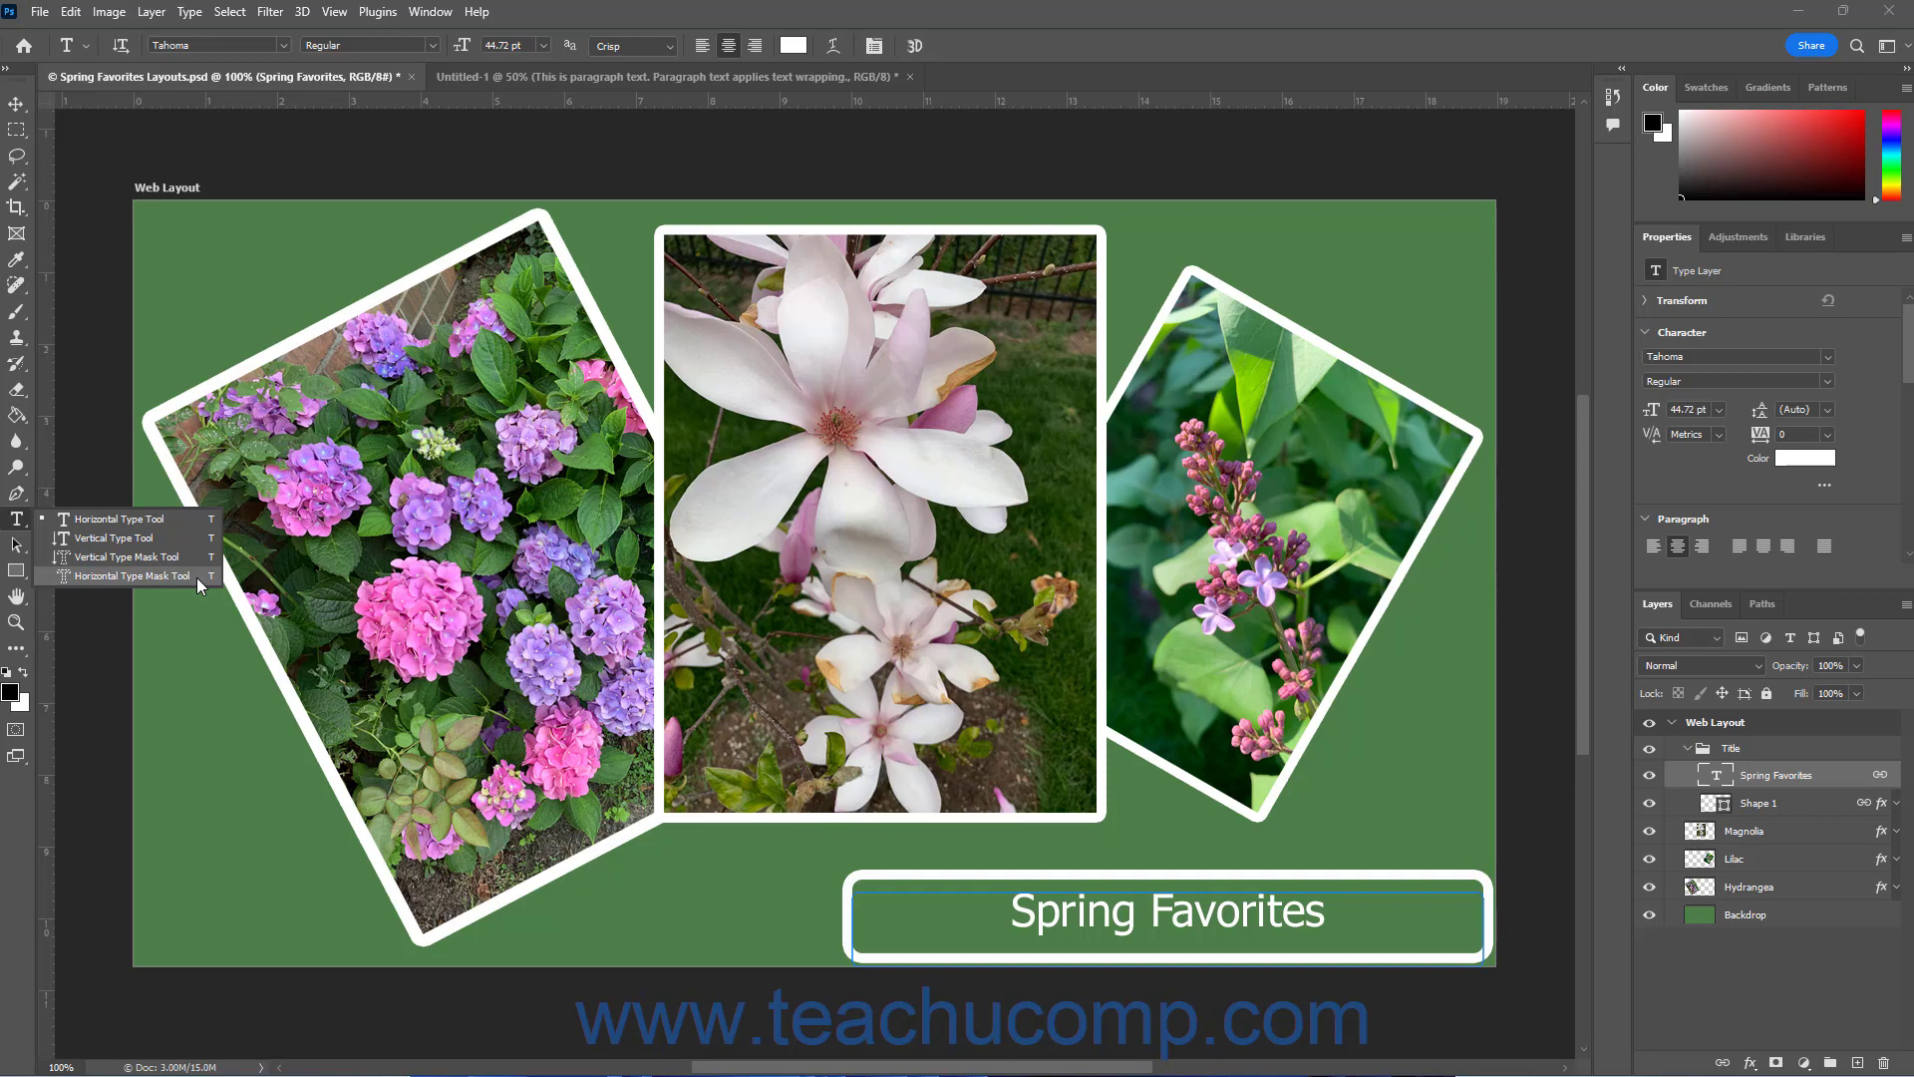
pyautogui.click(176, 522)
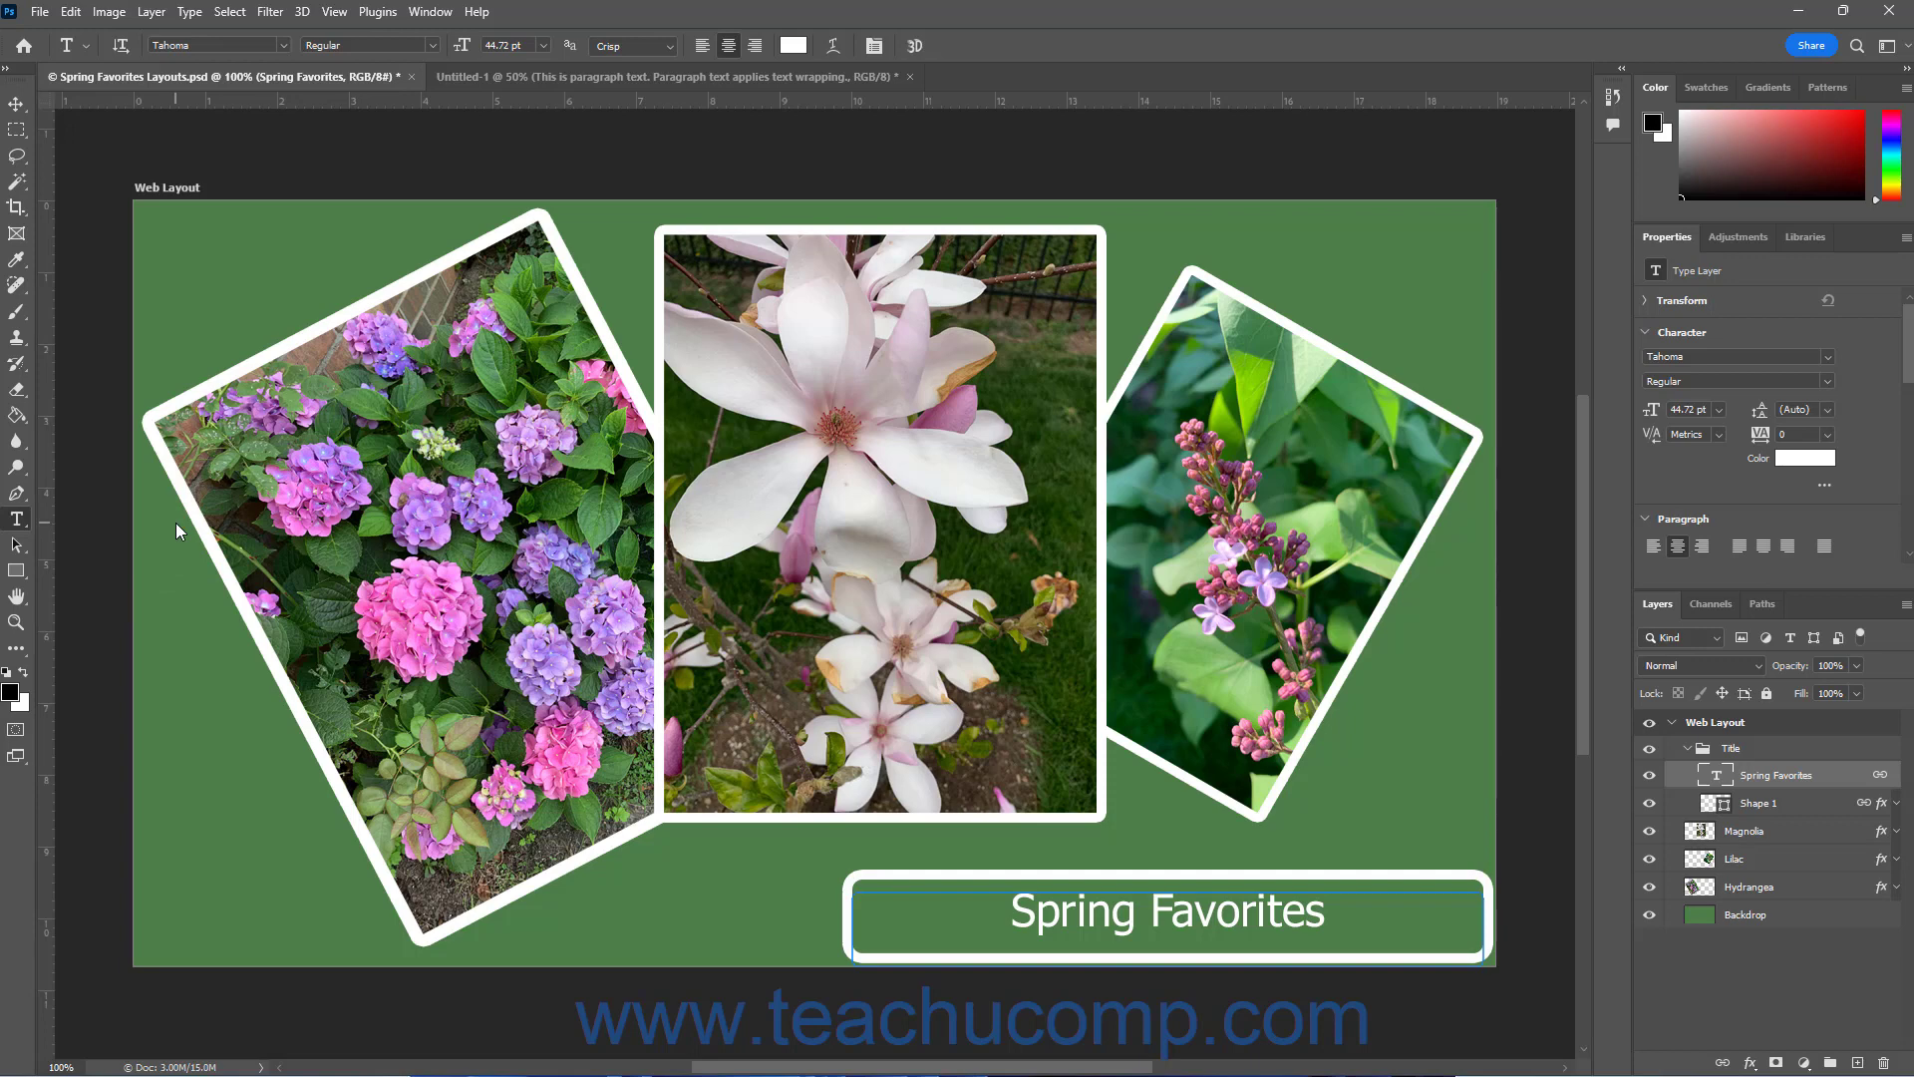
pyautogui.click(20, 523)
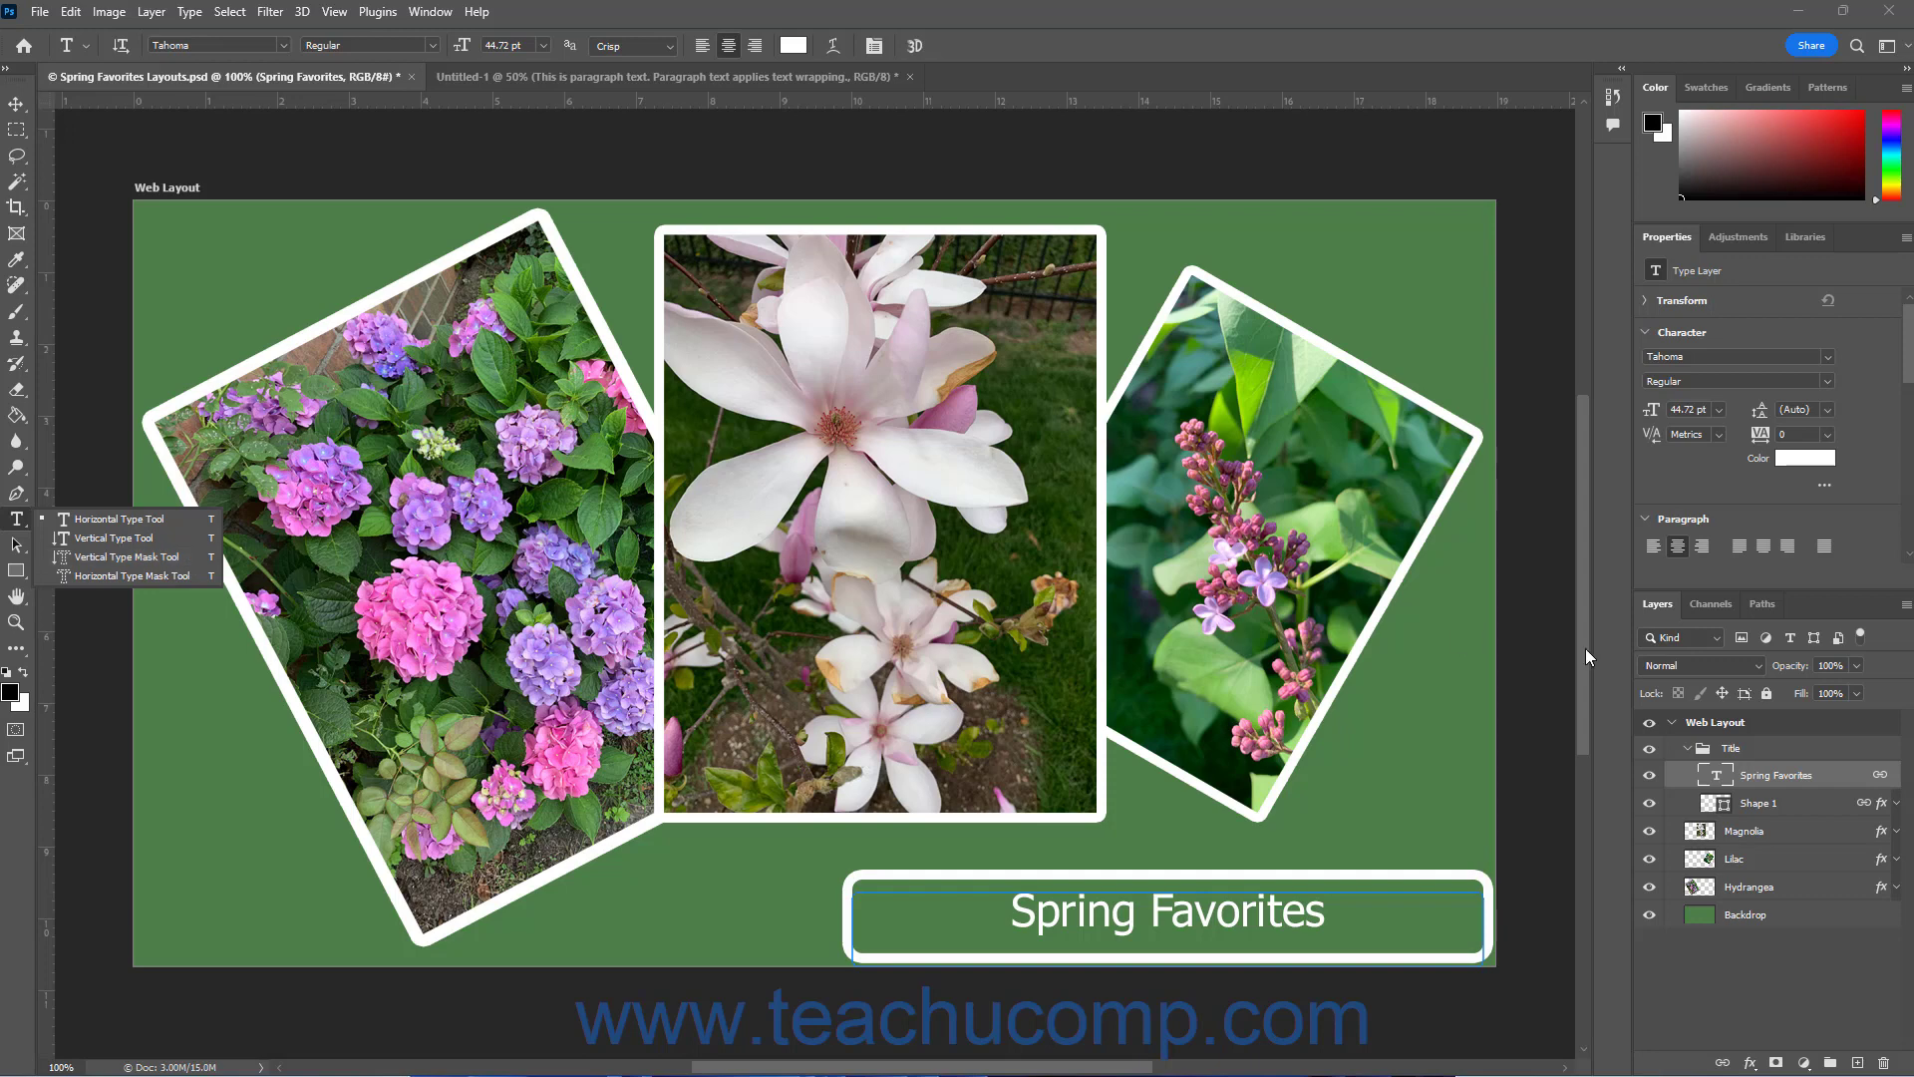
pyautogui.click(1845, 789)
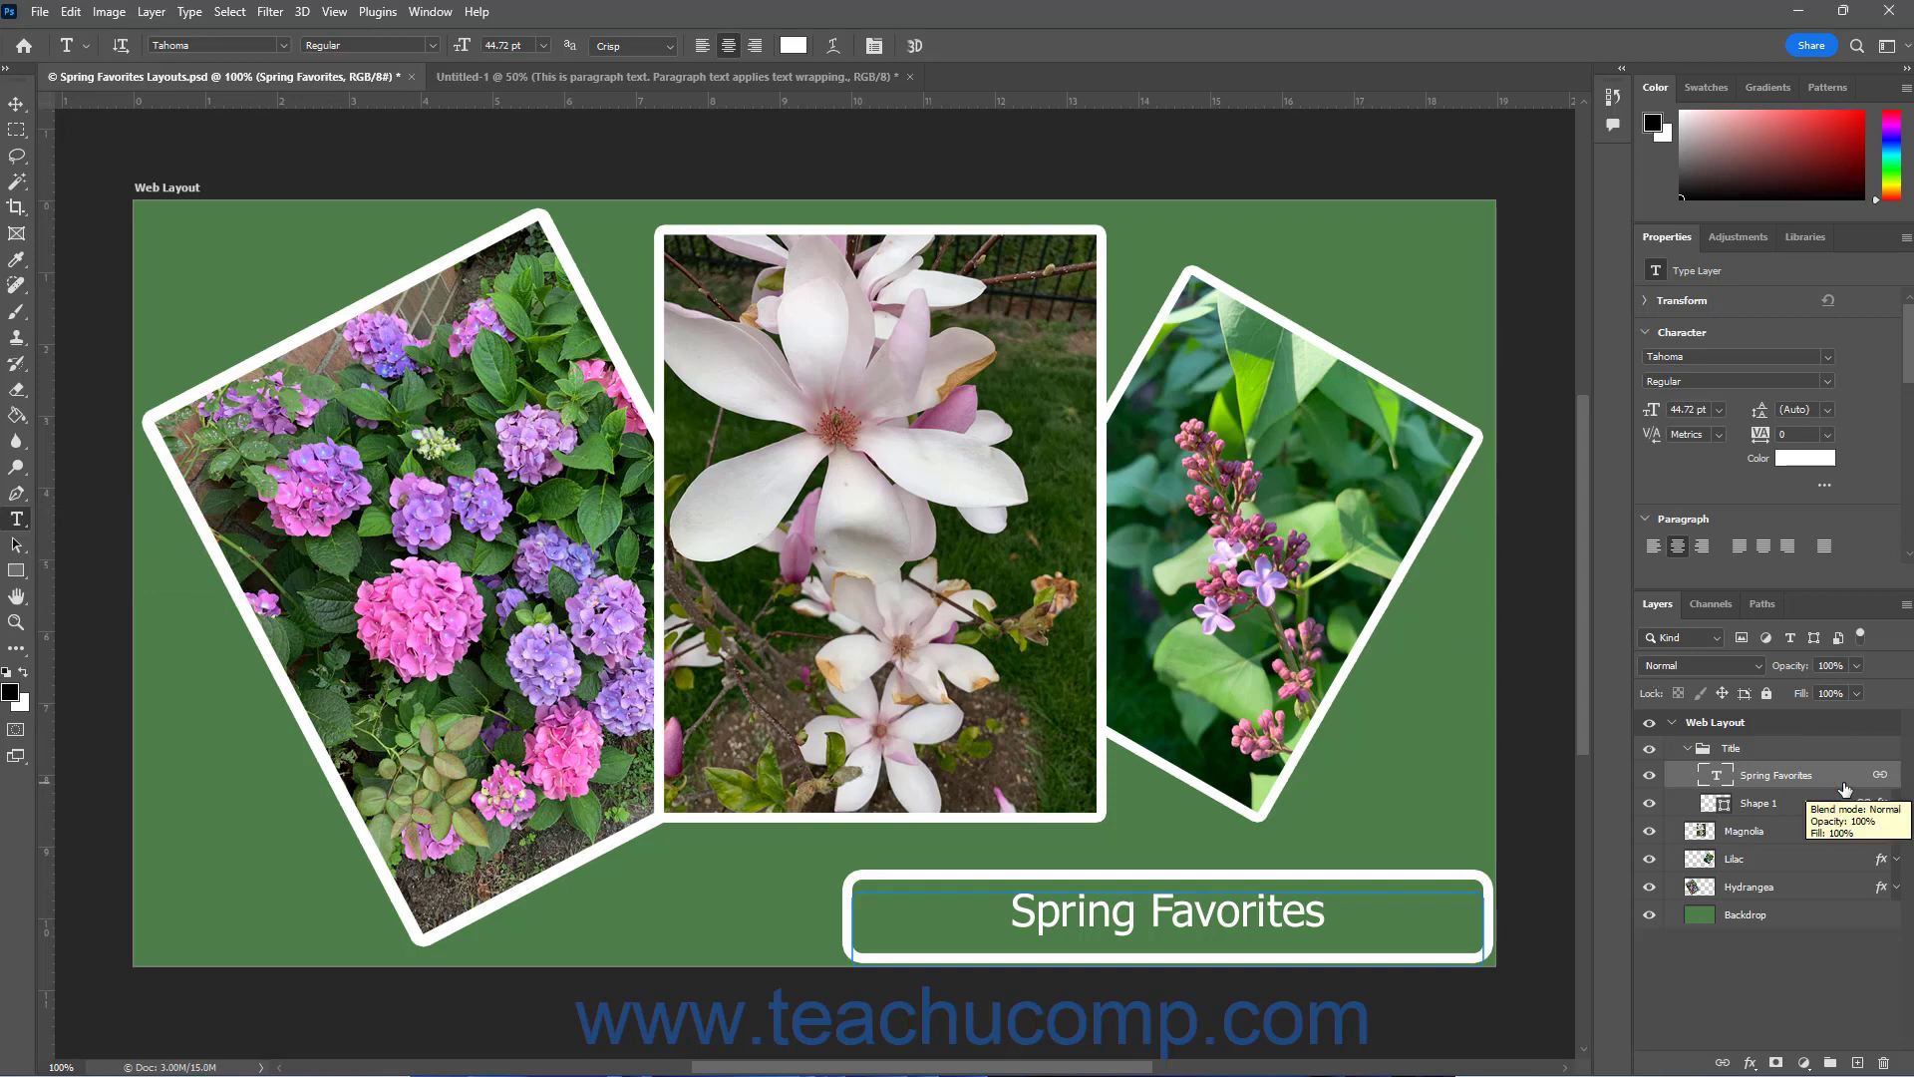
# - Try rasterizing the Spring Favorites type layer, and undo the rasterization
pyautogui.rightClick(1844, 785)
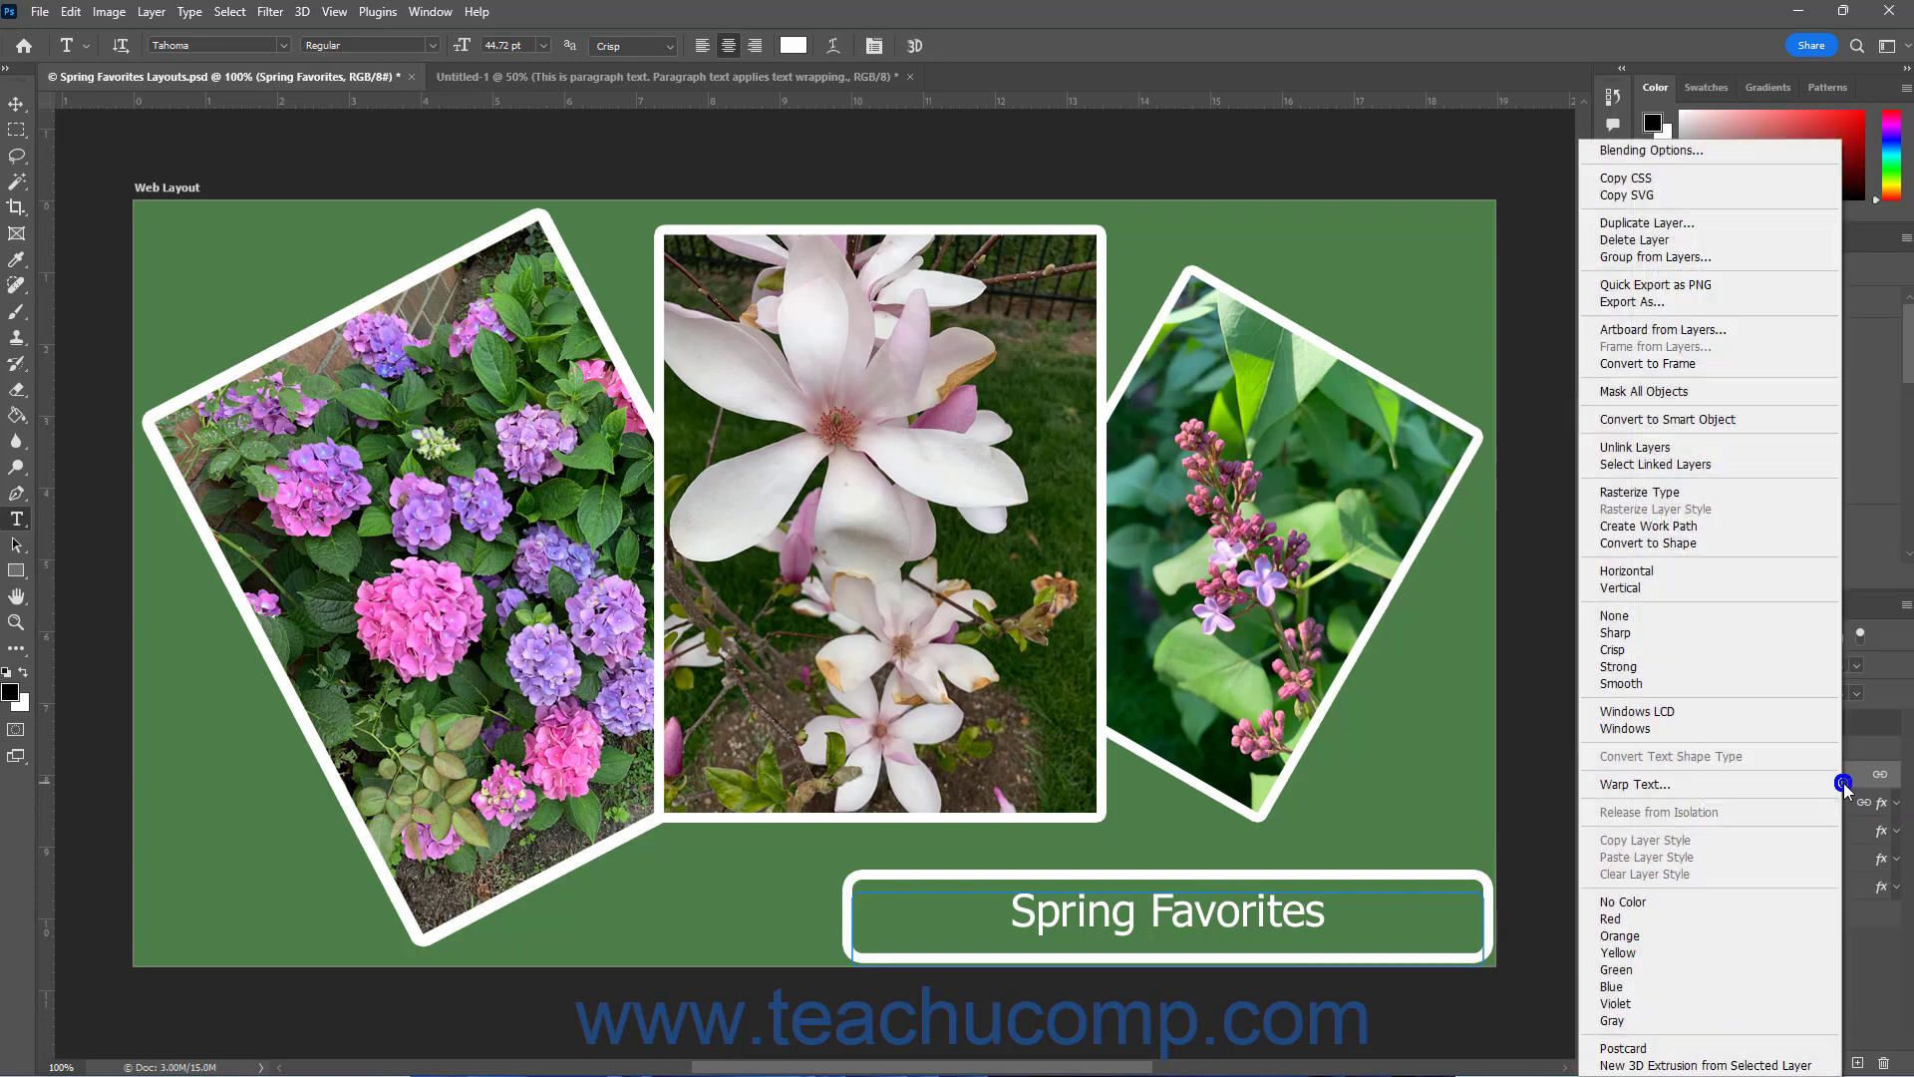
pyautogui.click(1741, 493)
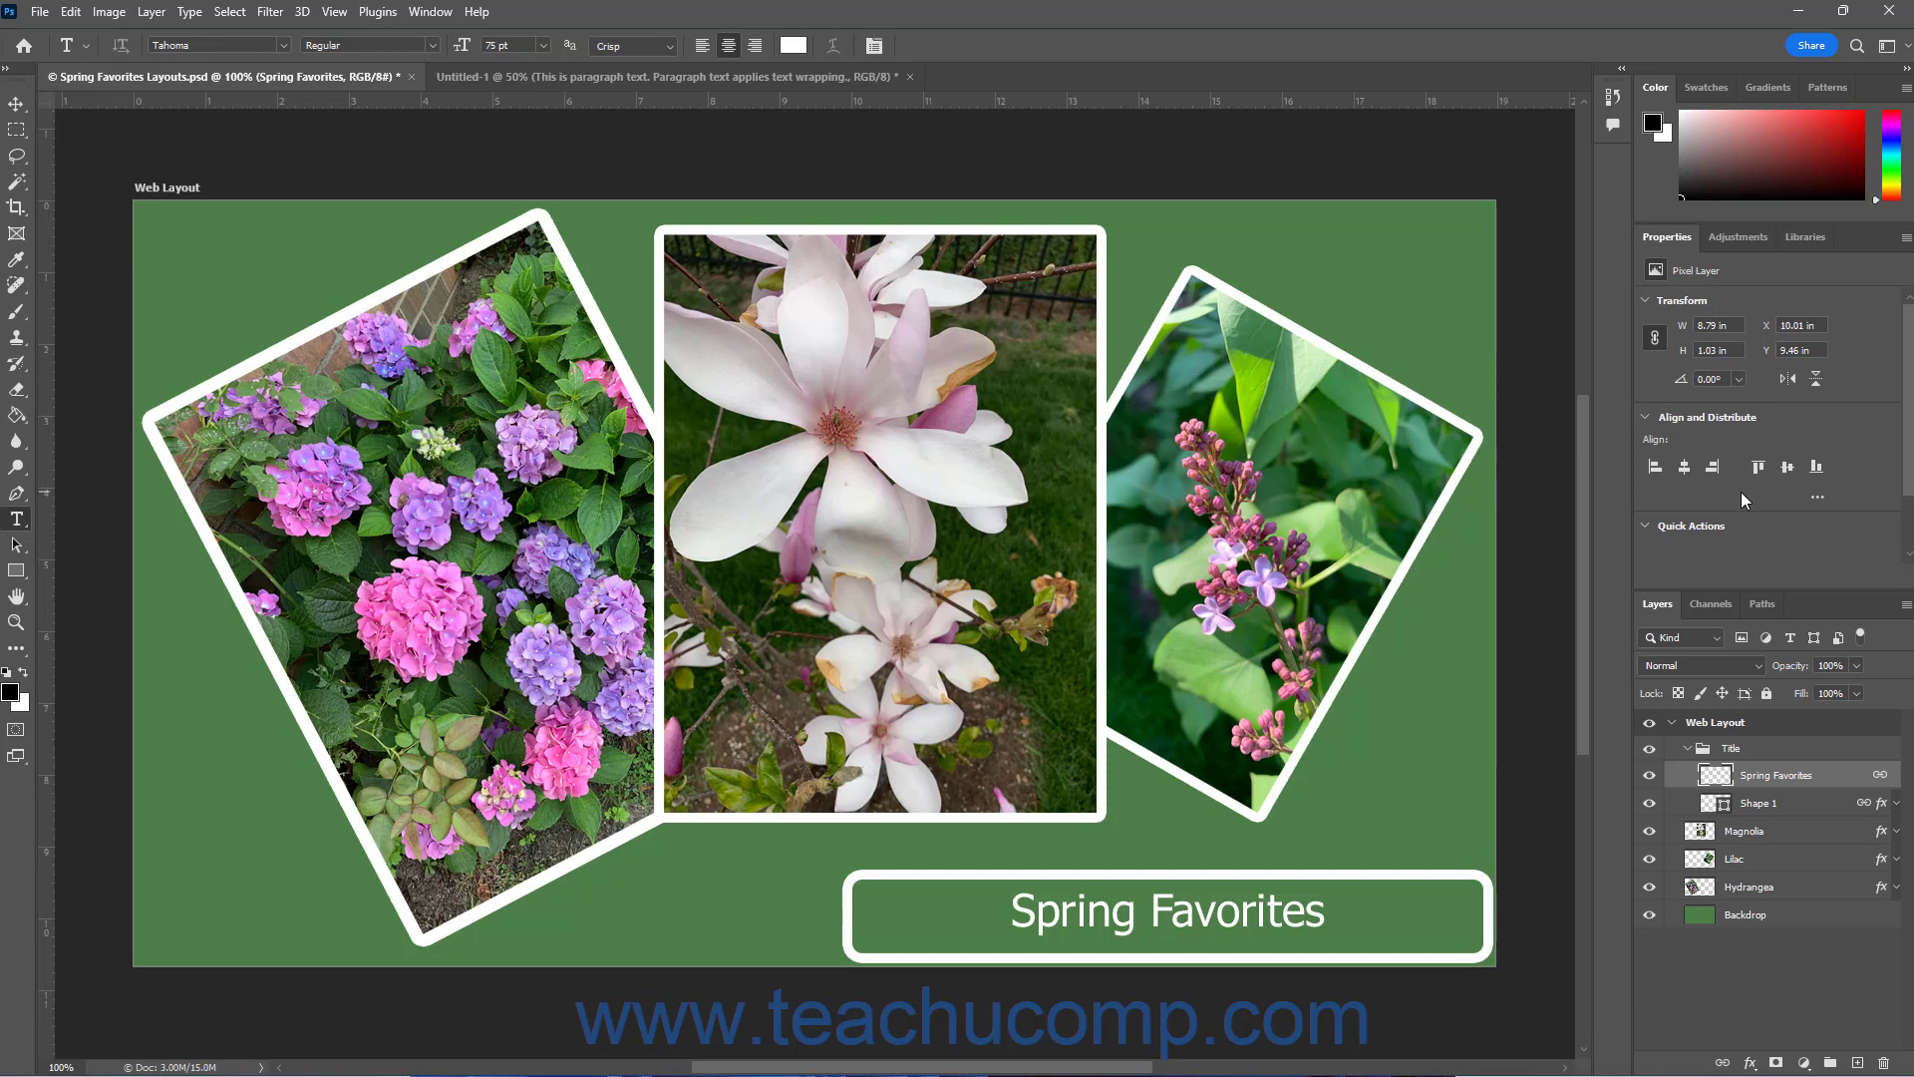
pyautogui.click(71, 12)
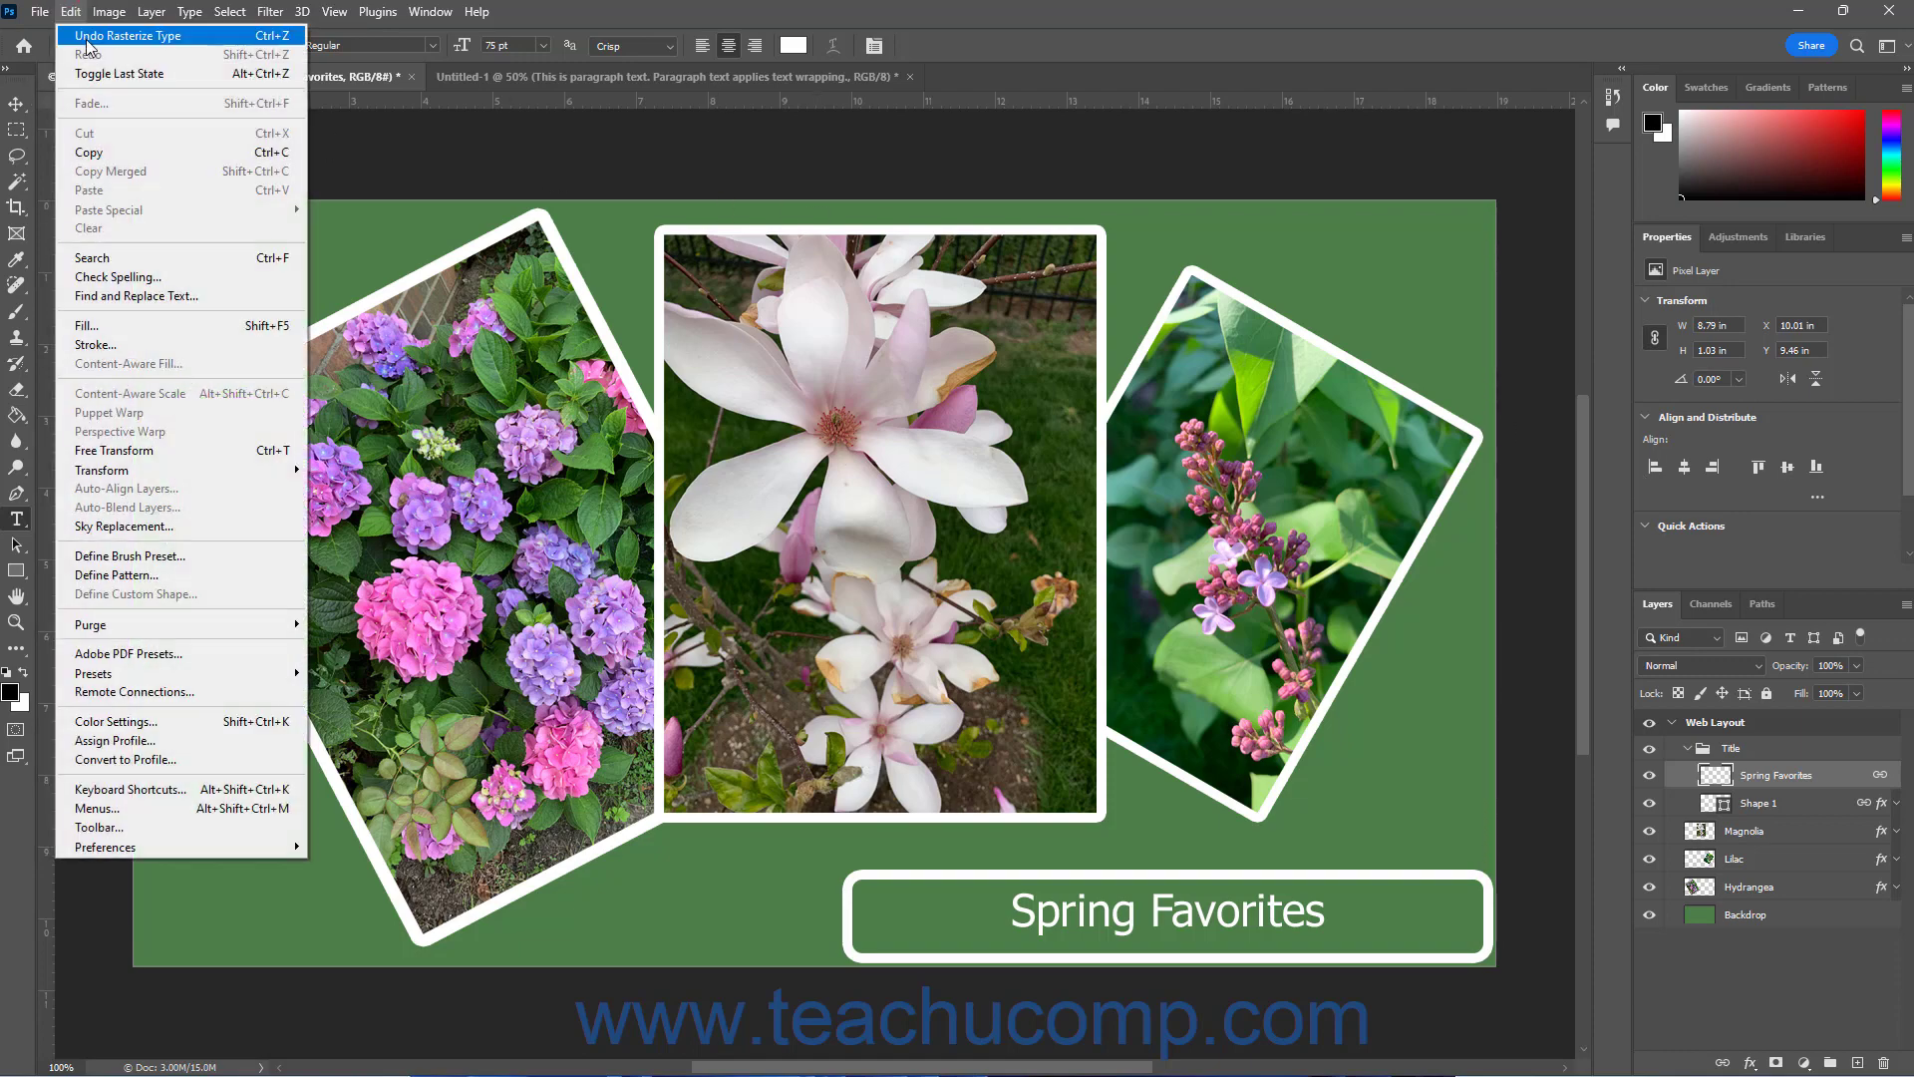
pyautogui.click(87, 38)
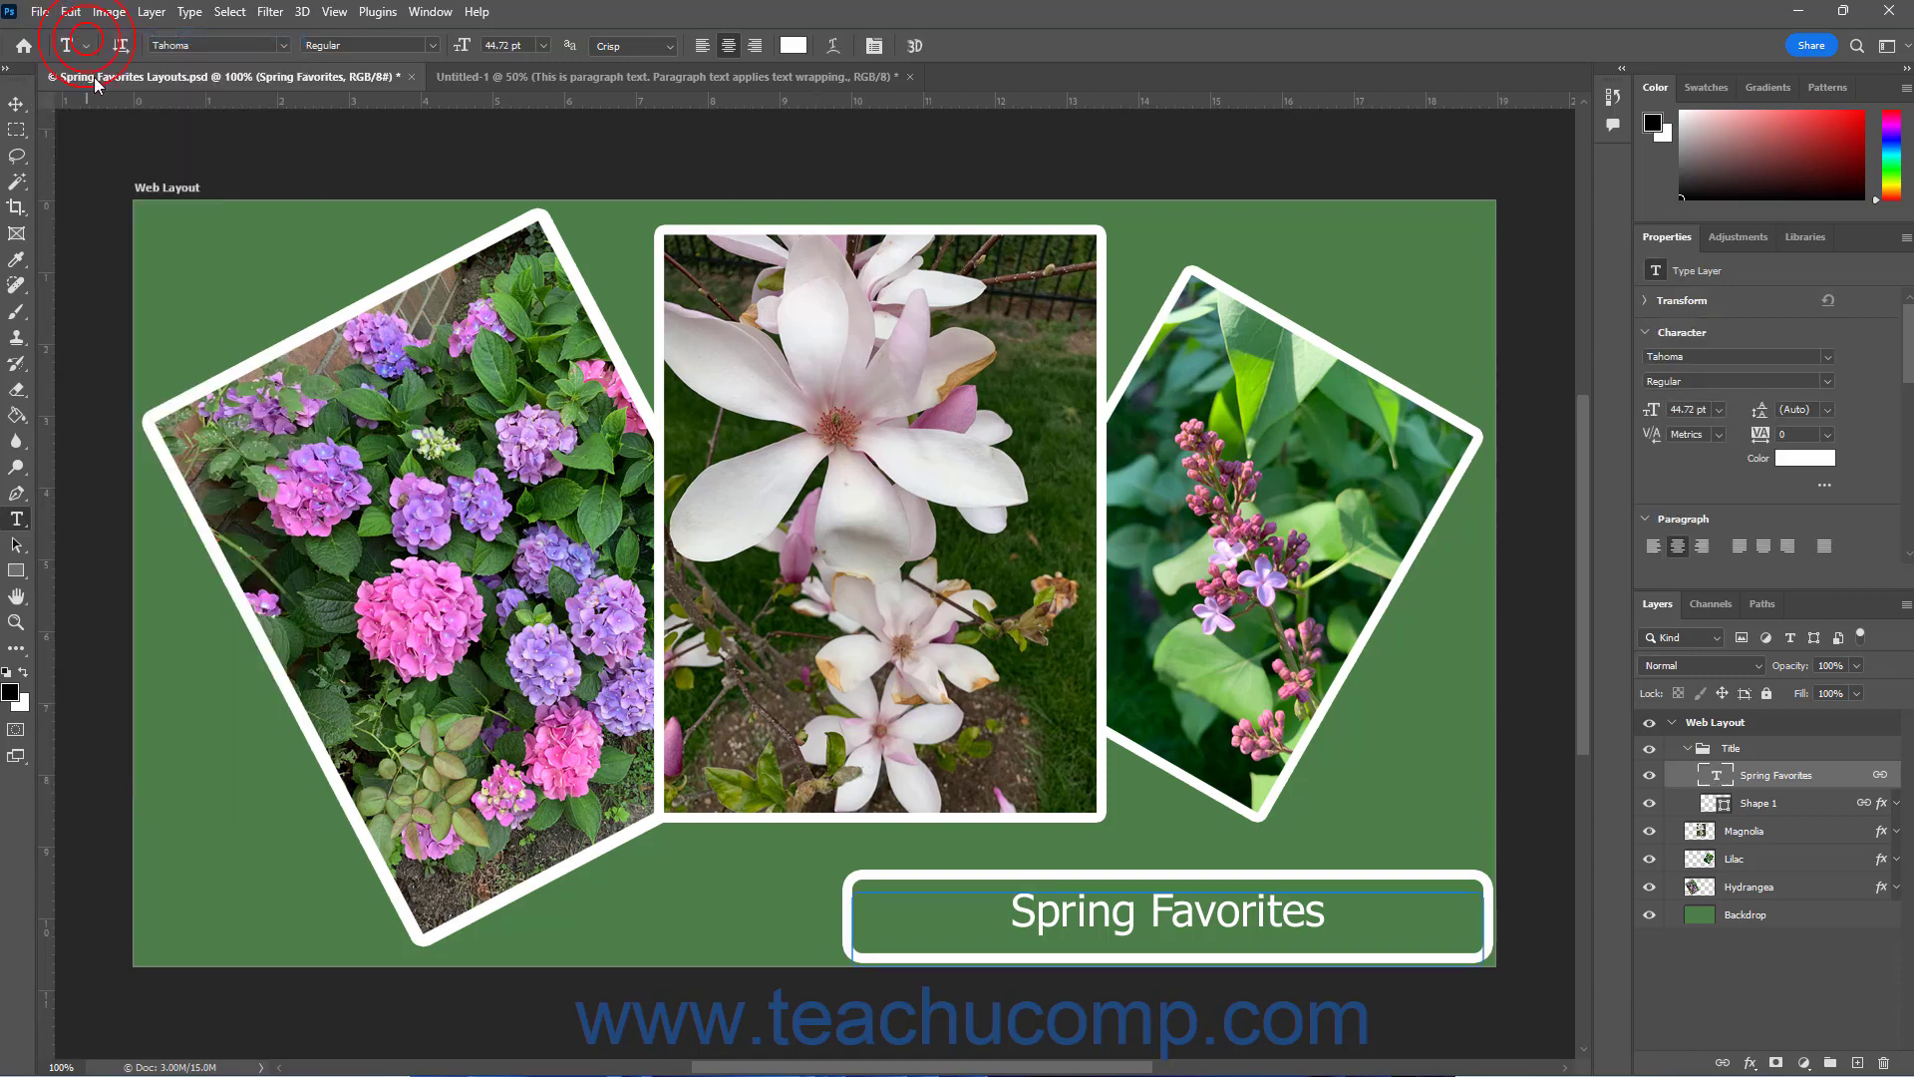
# - Switch to the Untitled-1 document and compare the point text and paragraph text by entering and leaving text editing in each
pyautogui.click(642, 80)
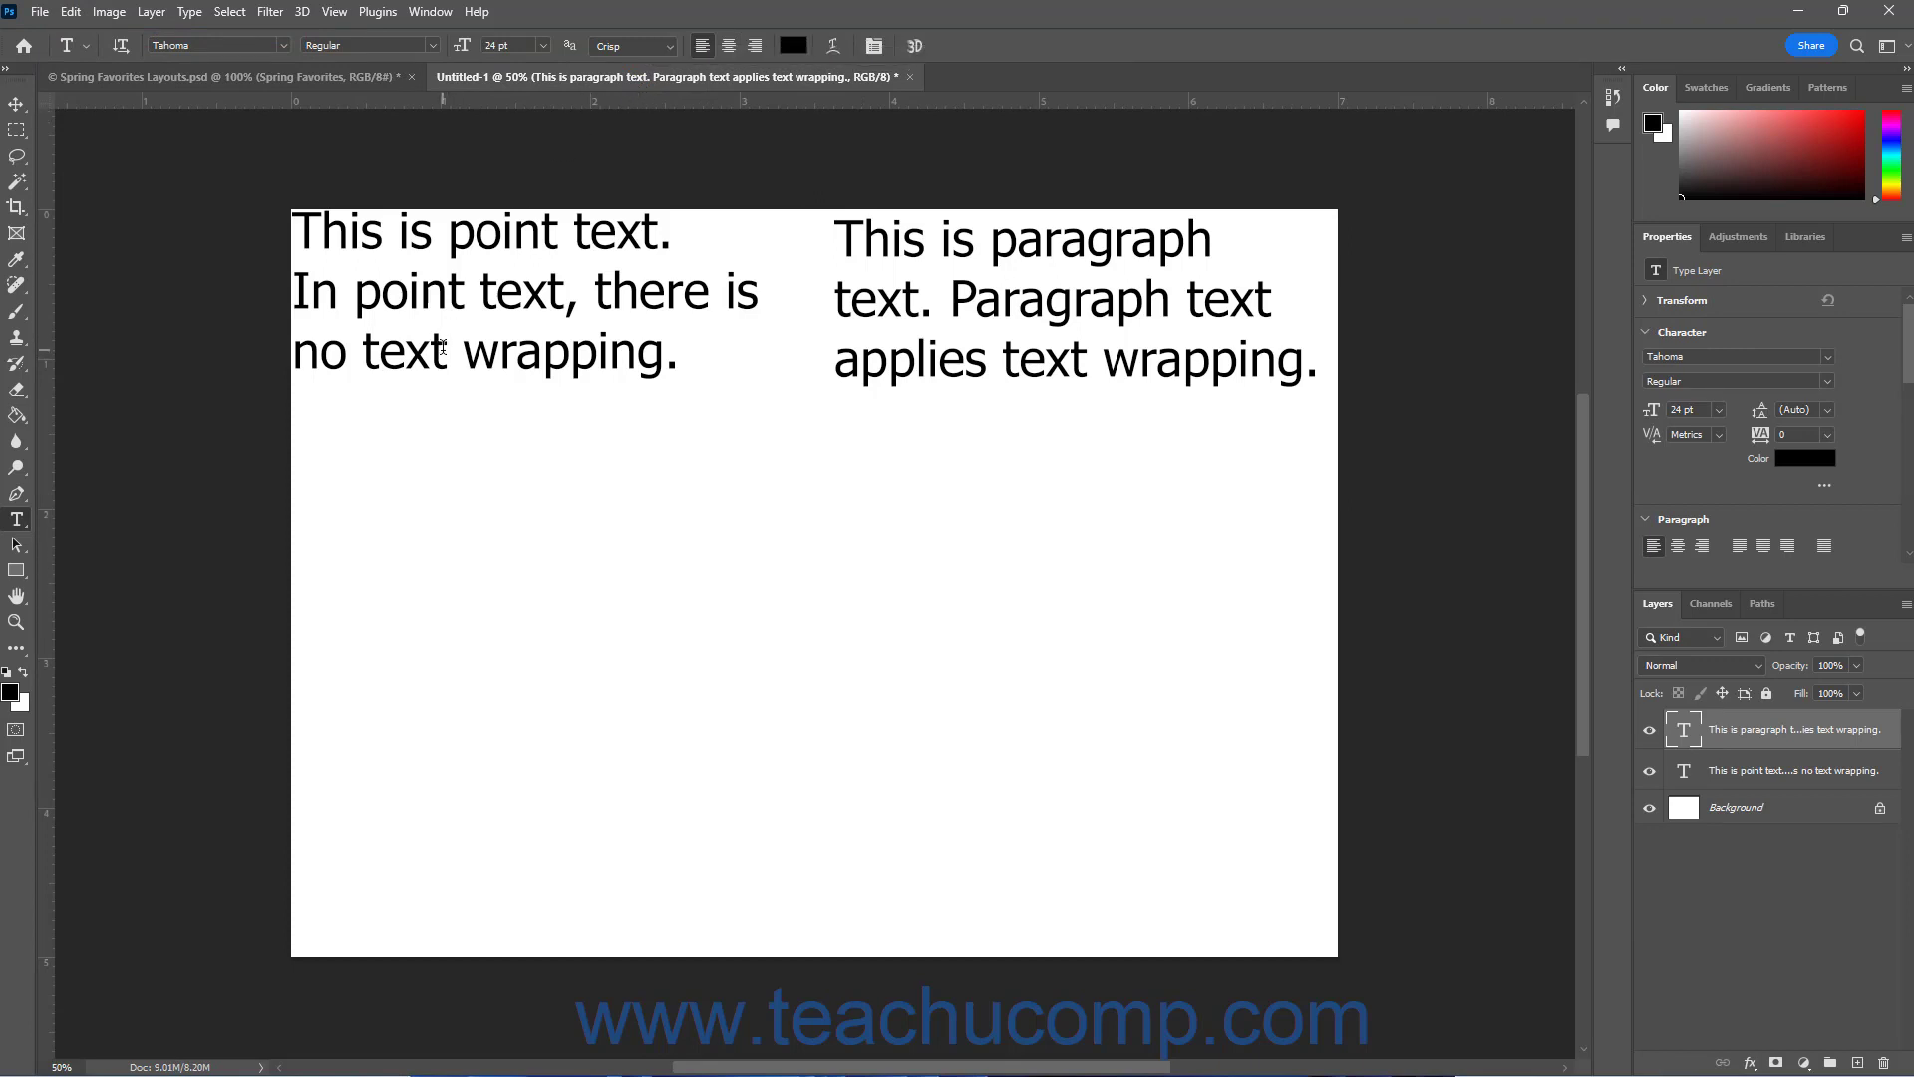
pyautogui.click(530, 299)
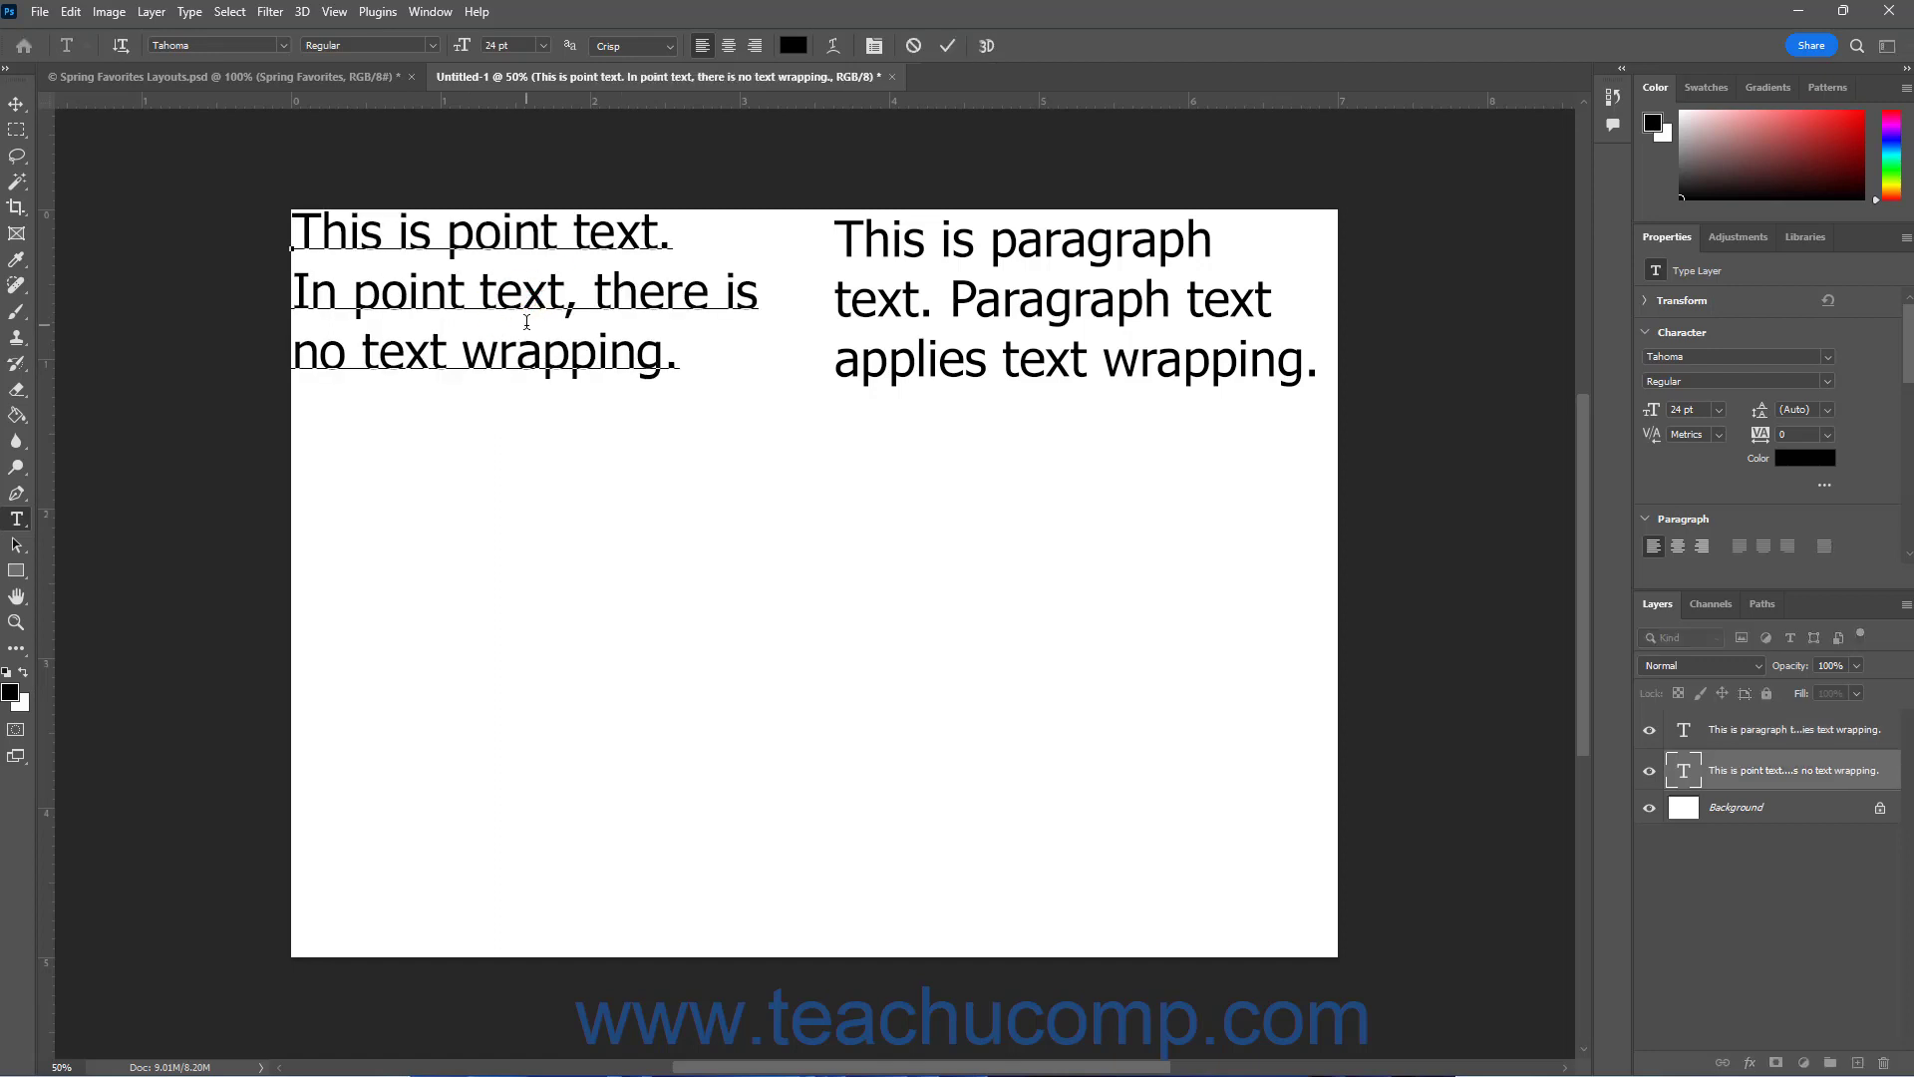
pyautogui.click(910, 44)
pyautogui.click(951, 297)
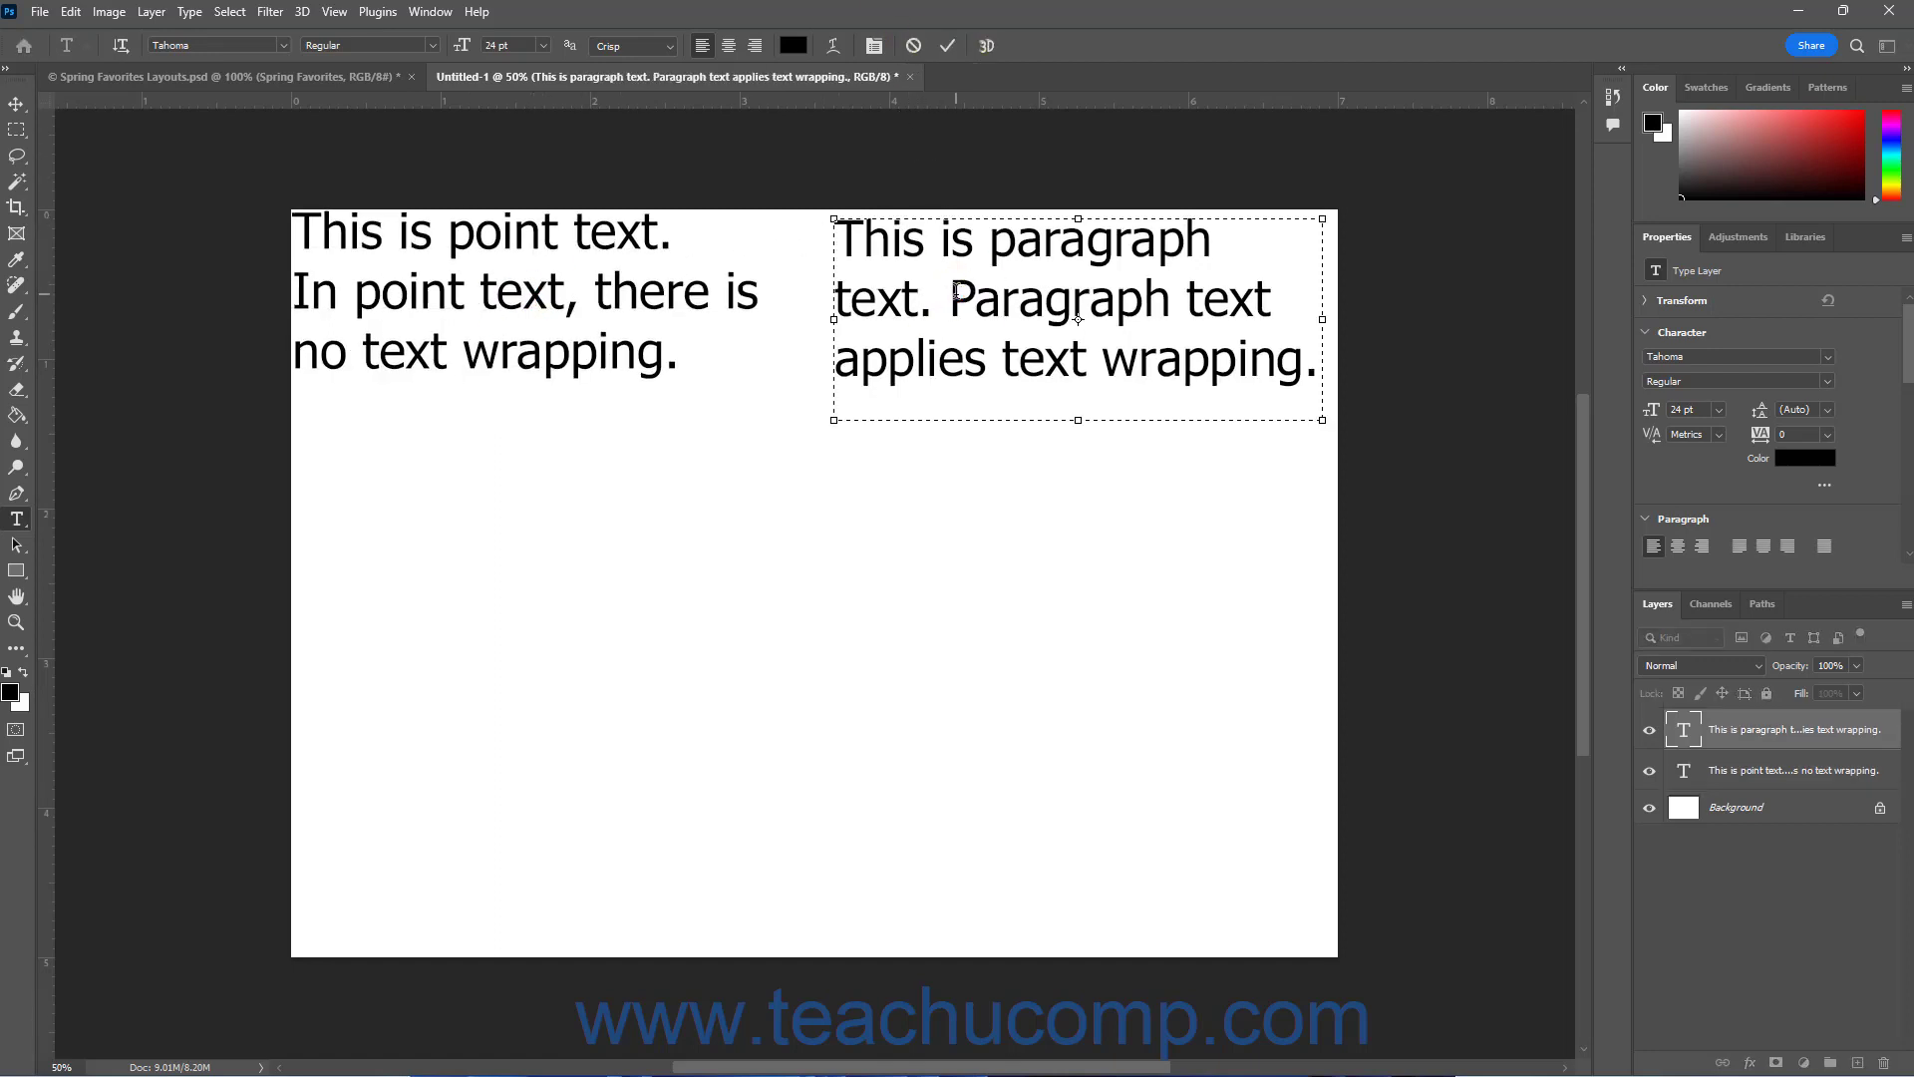
pyautogui.click(913, 45)
pyautogui.click(697, 290)
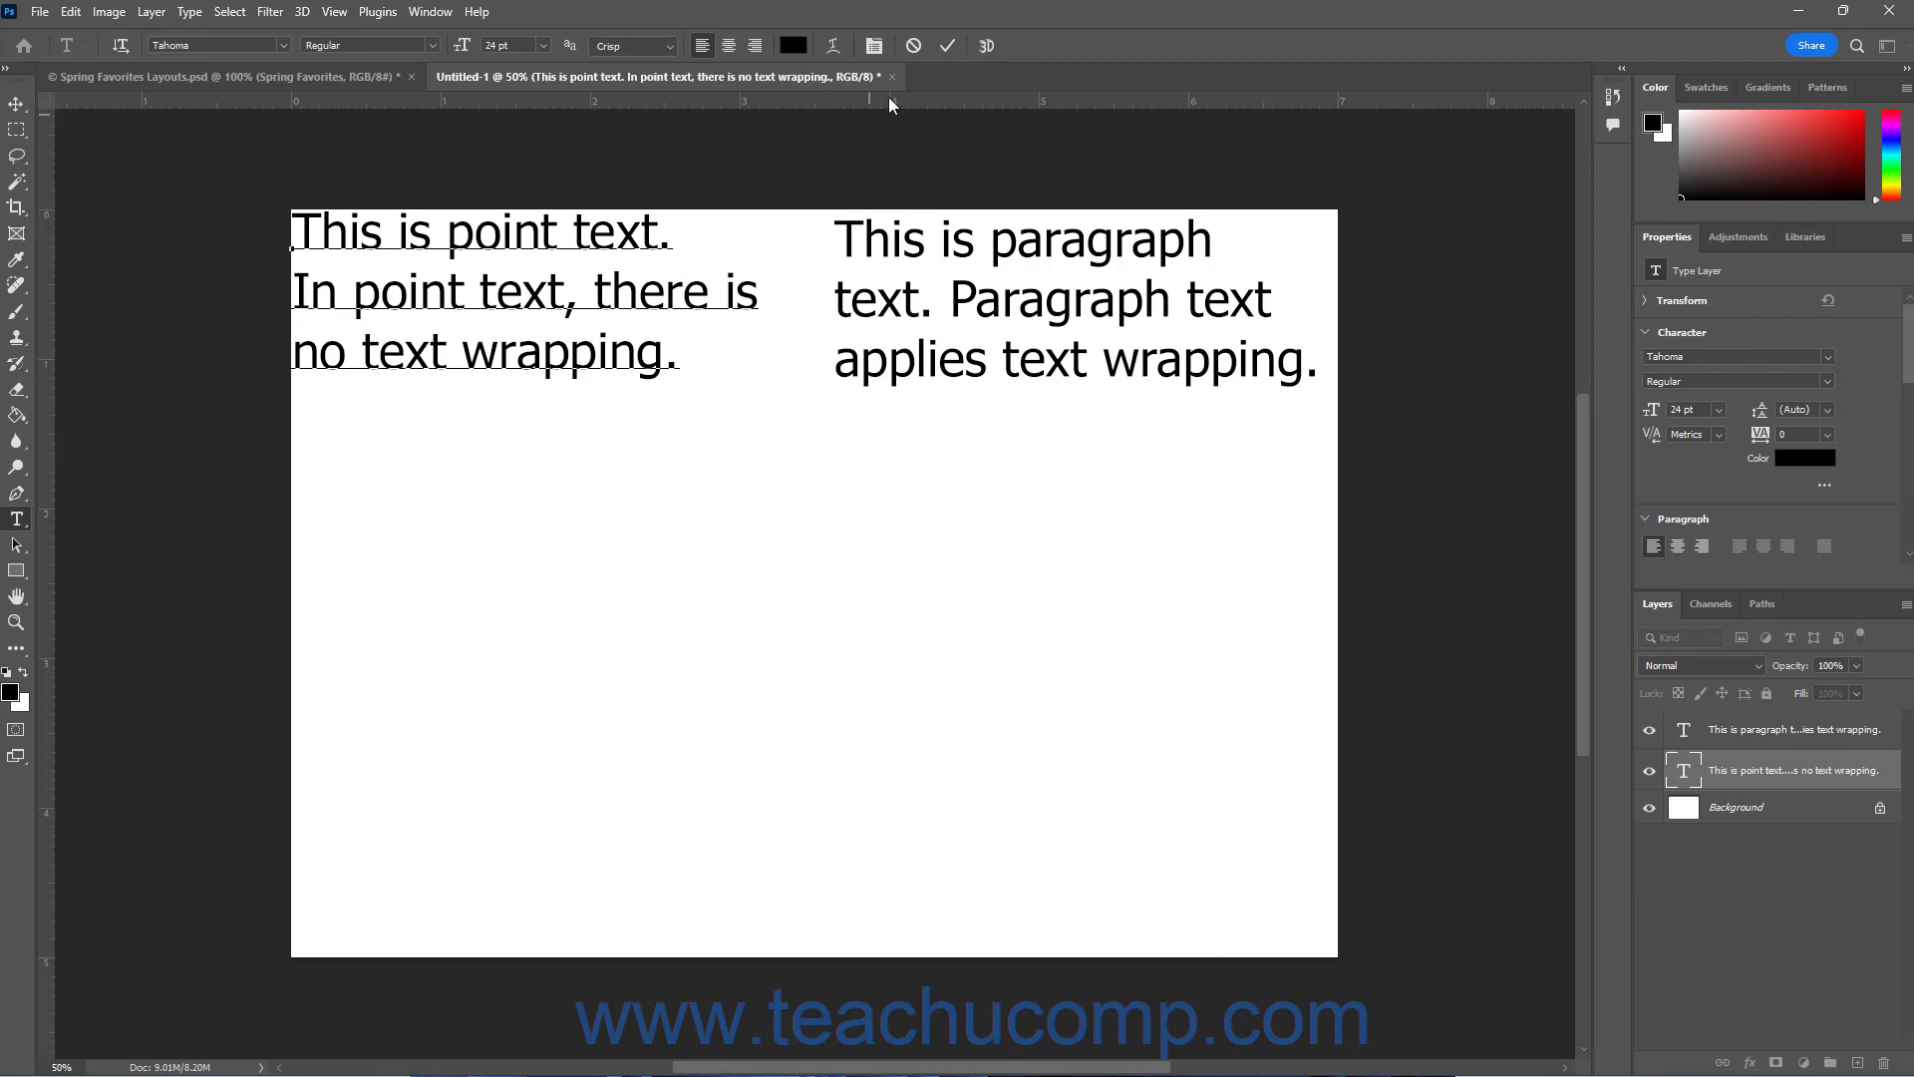
pyautogui.click(947, 46)
pyautogui.click(958, 307)
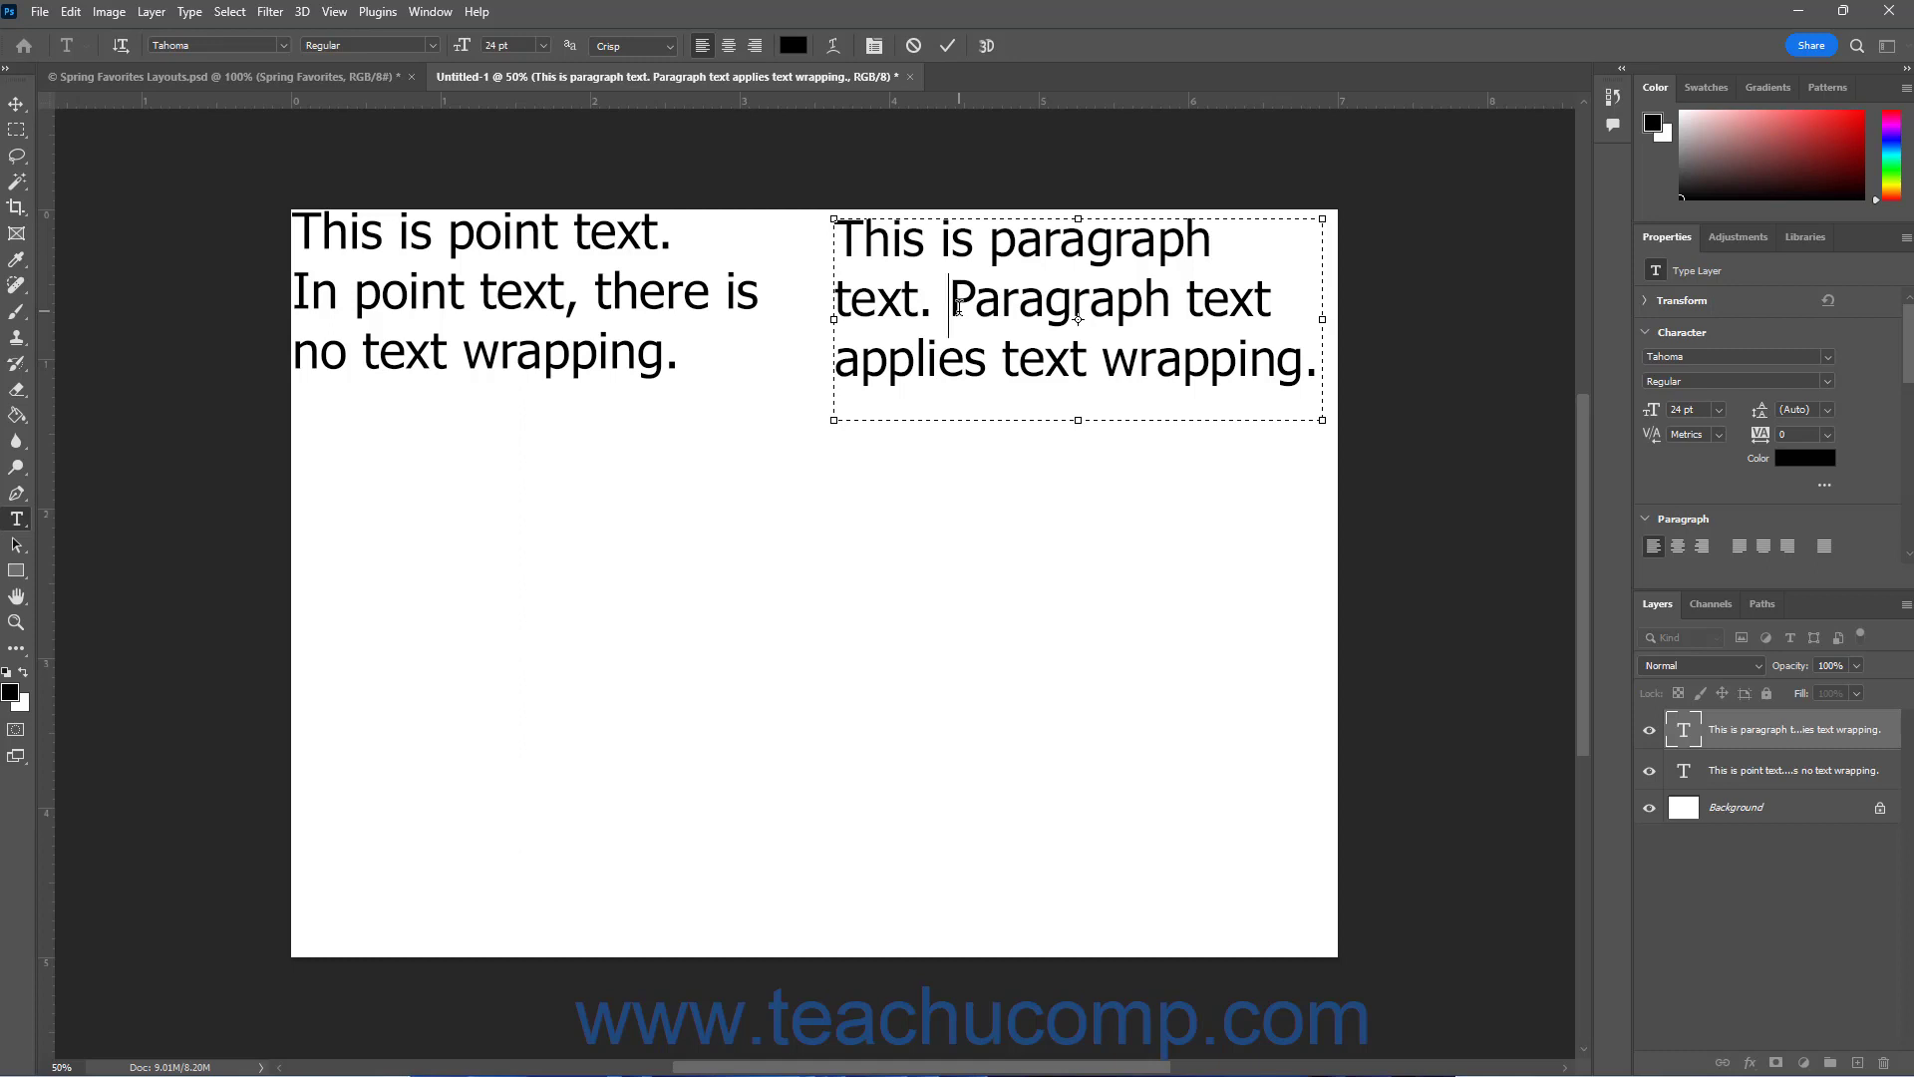
pyautogui.click(913, 45)
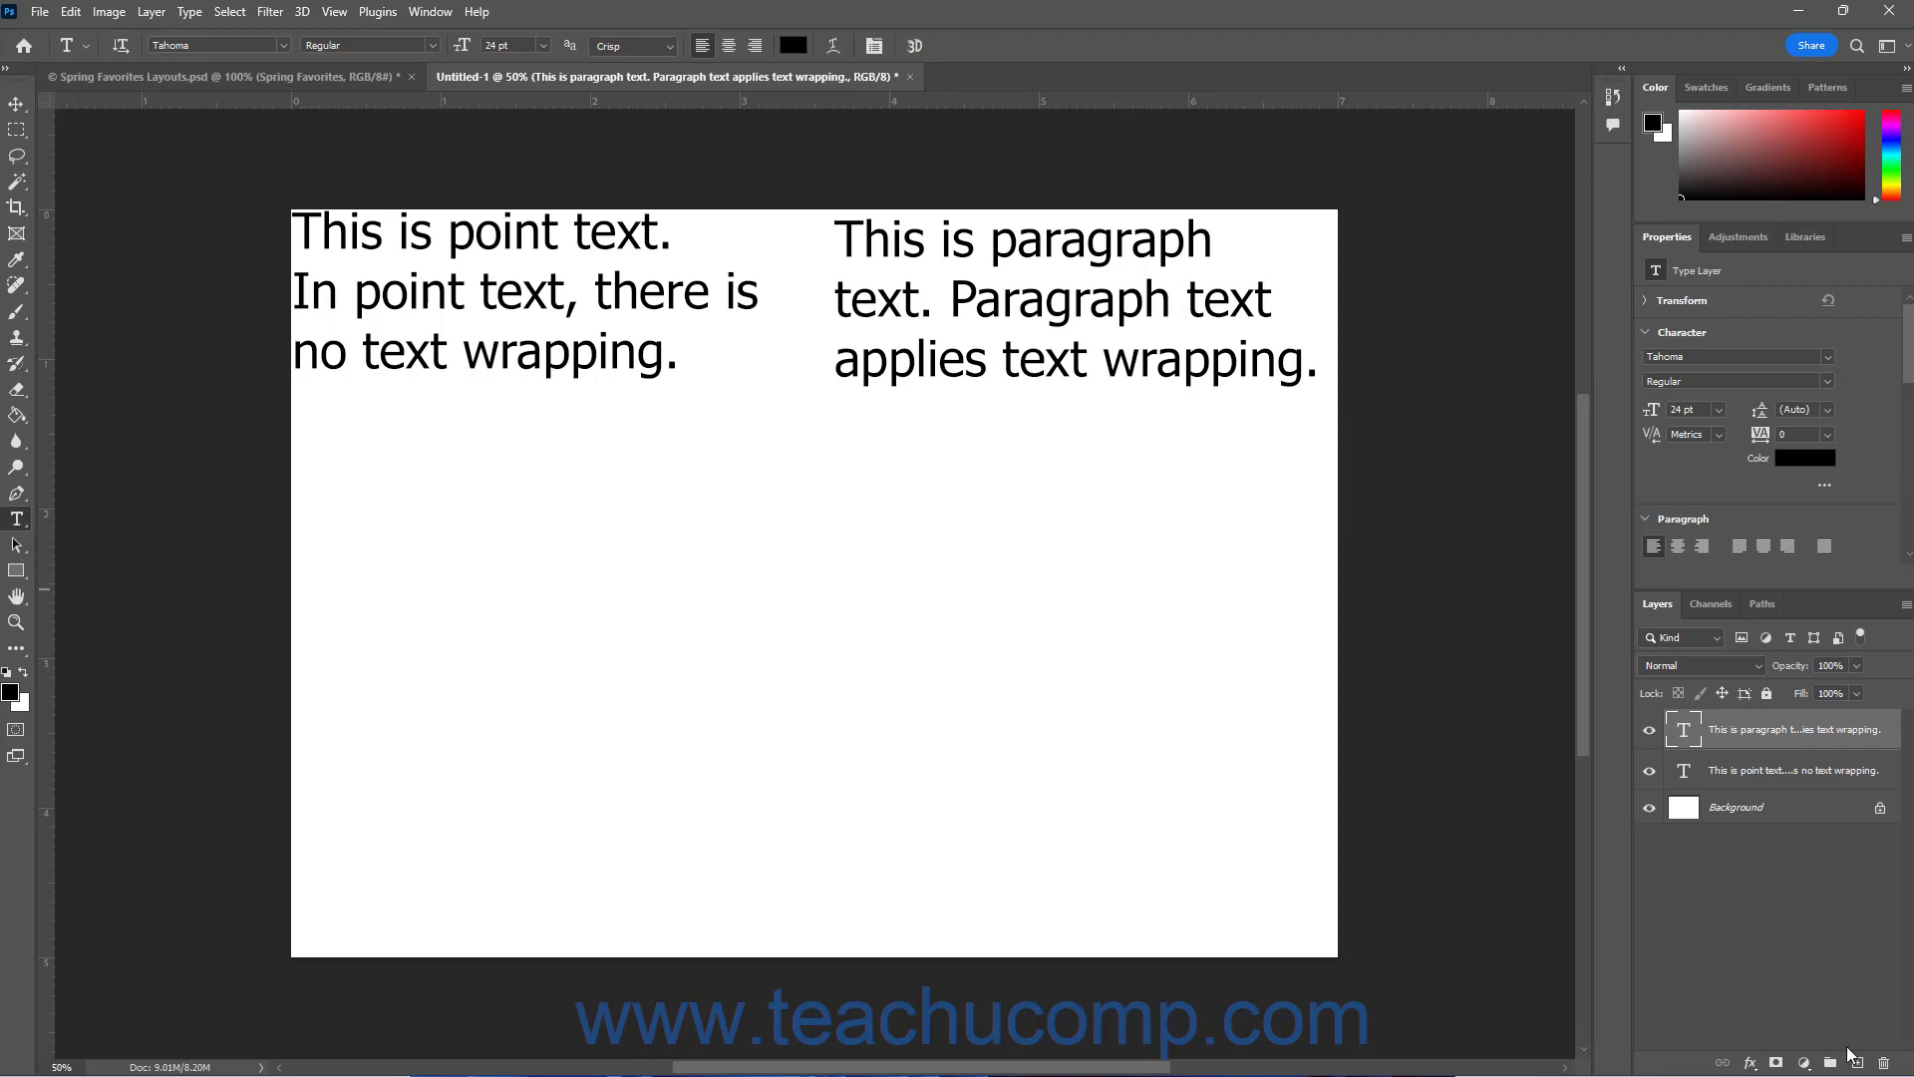
# - Add a new empty layer above the paragraph text layer
pyautogui.click(1855, 1061)
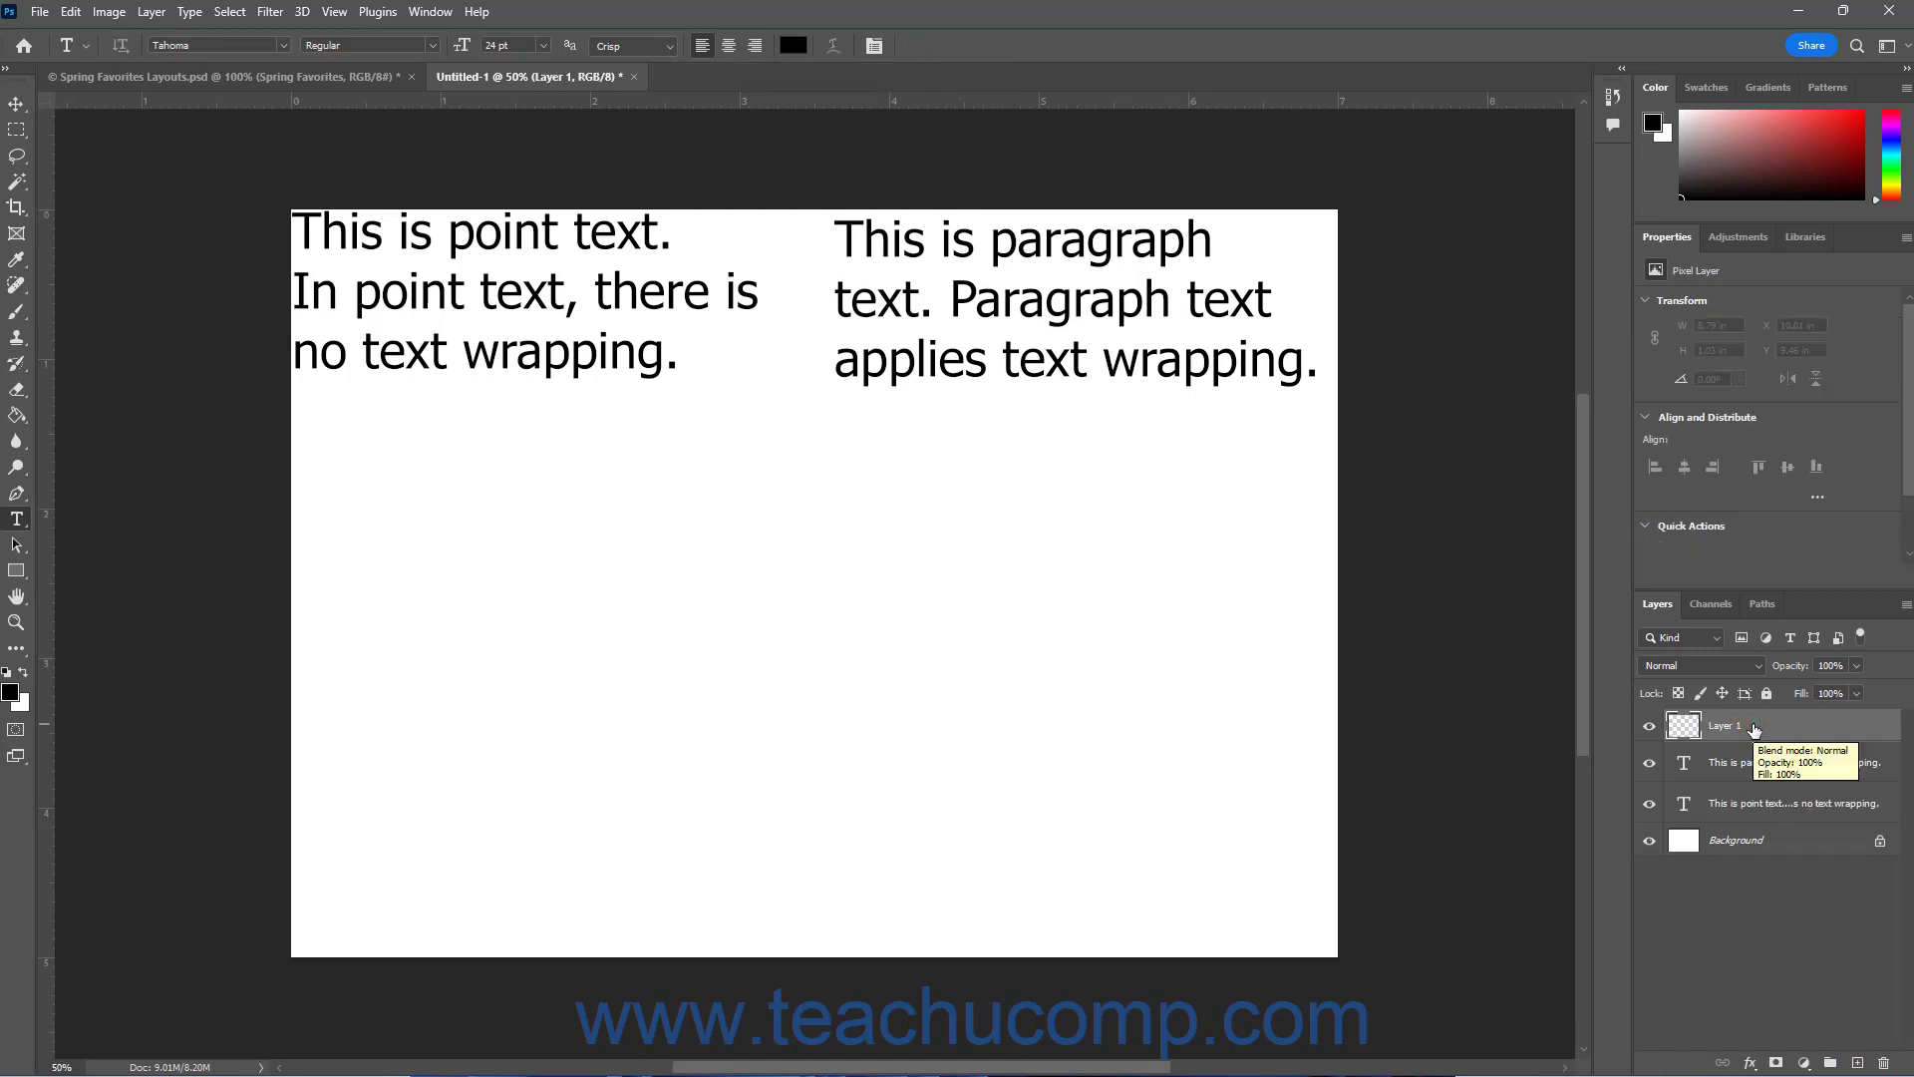
# - Try starting horizontal point text in the blank canvas area with the empty Layer 1 selected, and cancel the entry
pyautogui.rightClick(19, 522)
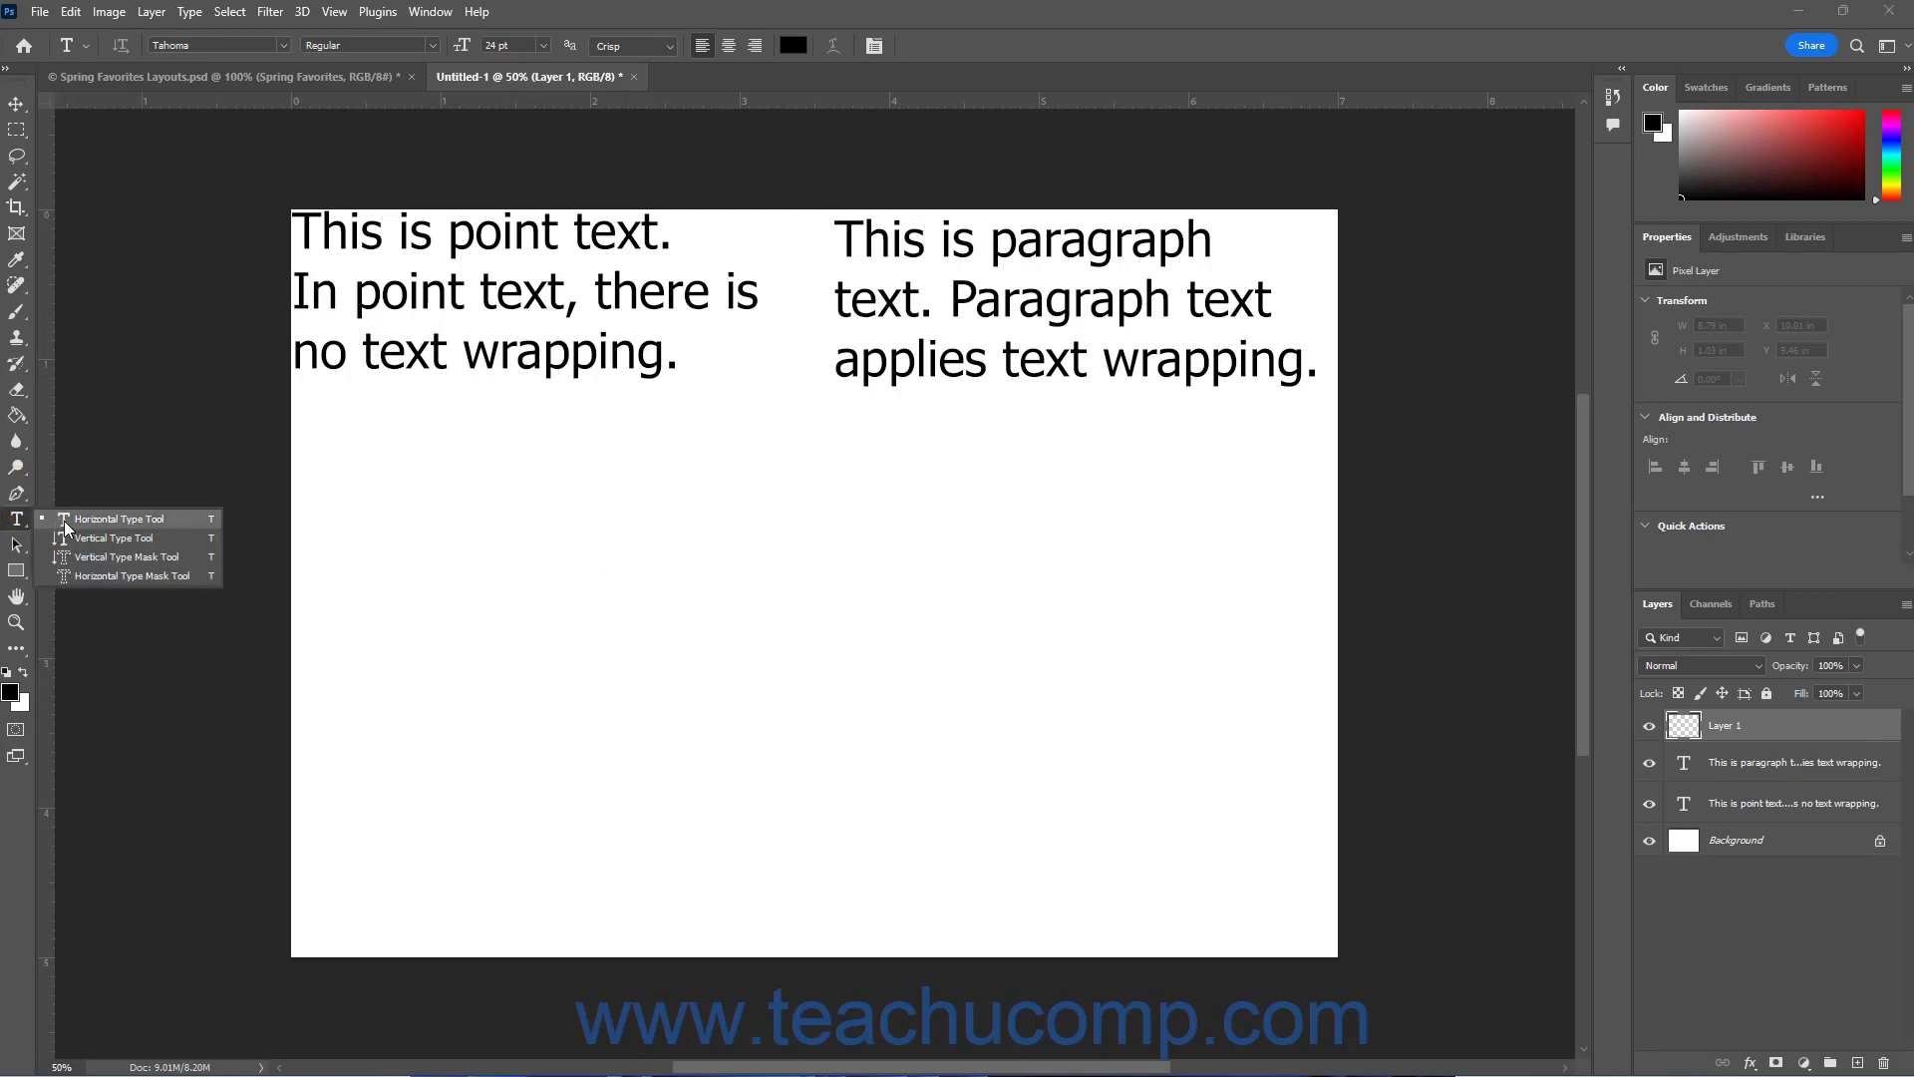
pyautogui.click(64, 520)
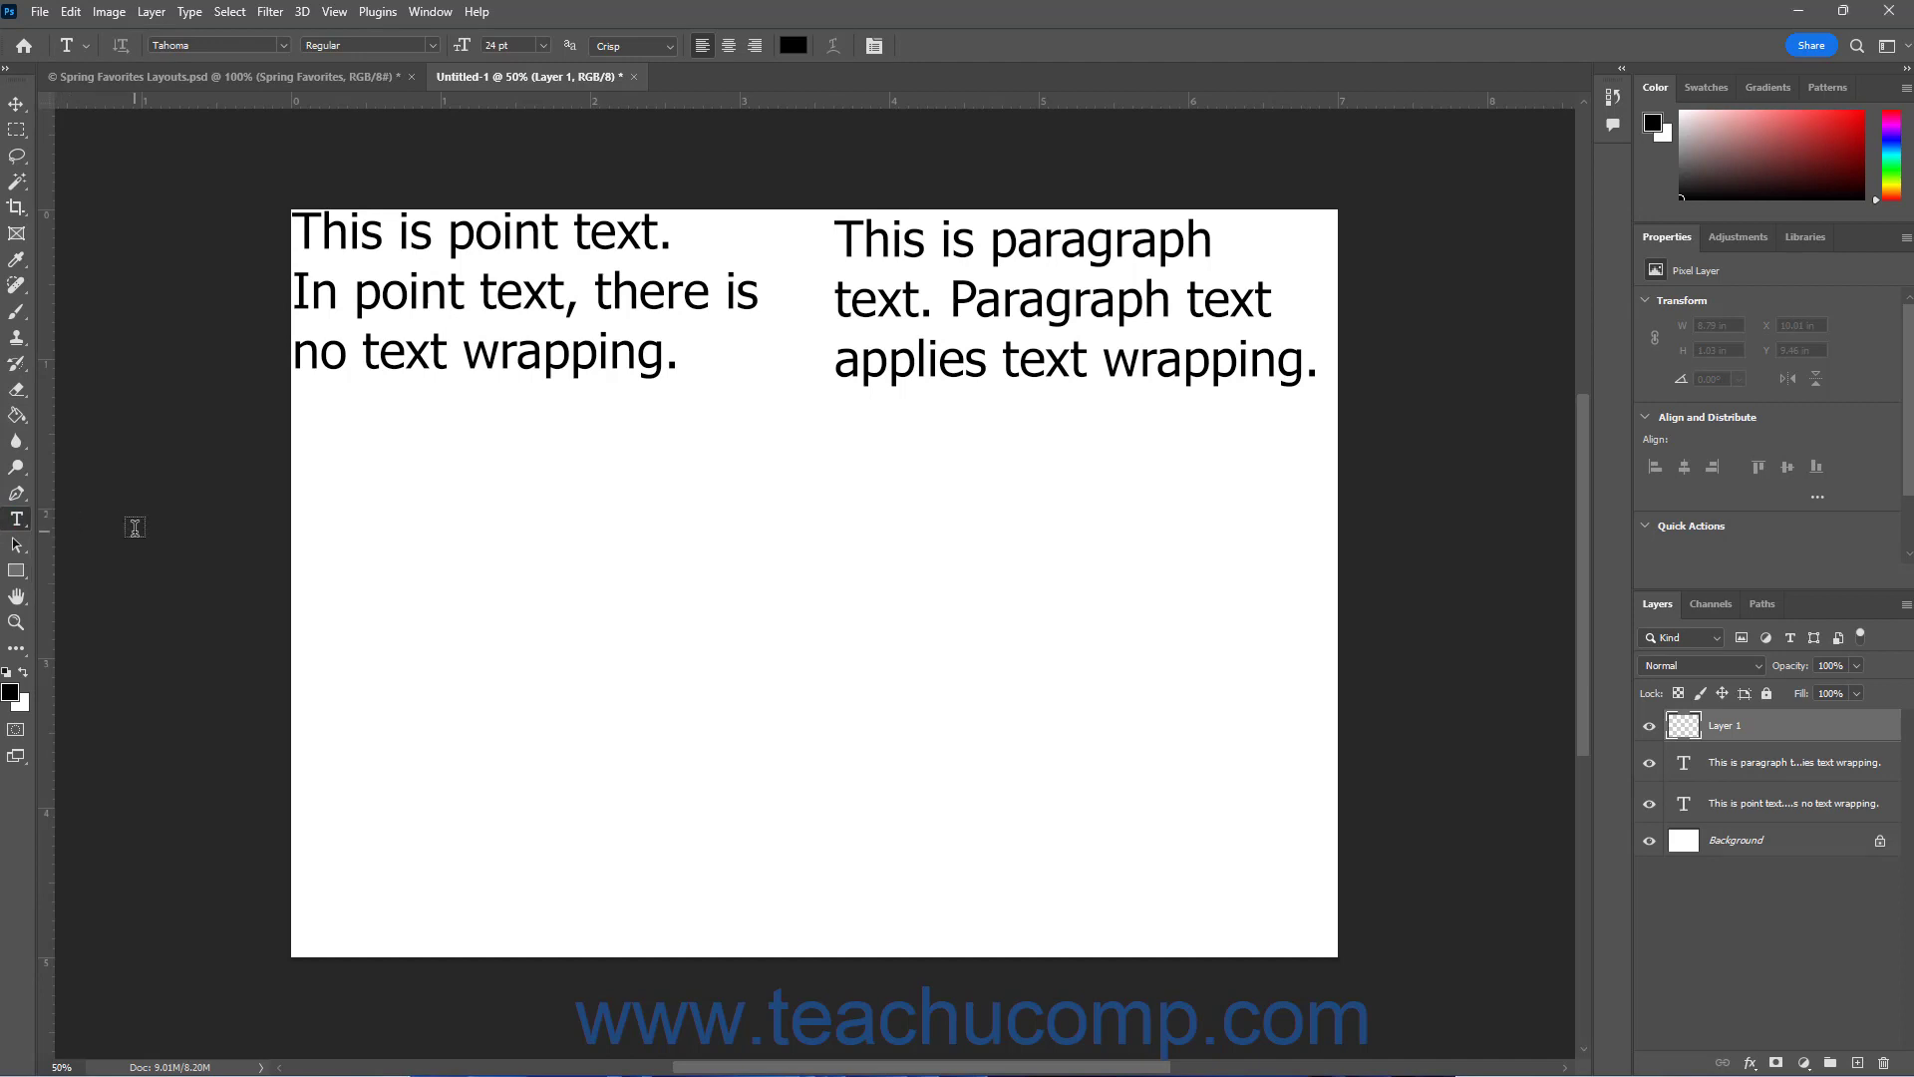
pyautogui.click(330, 537)
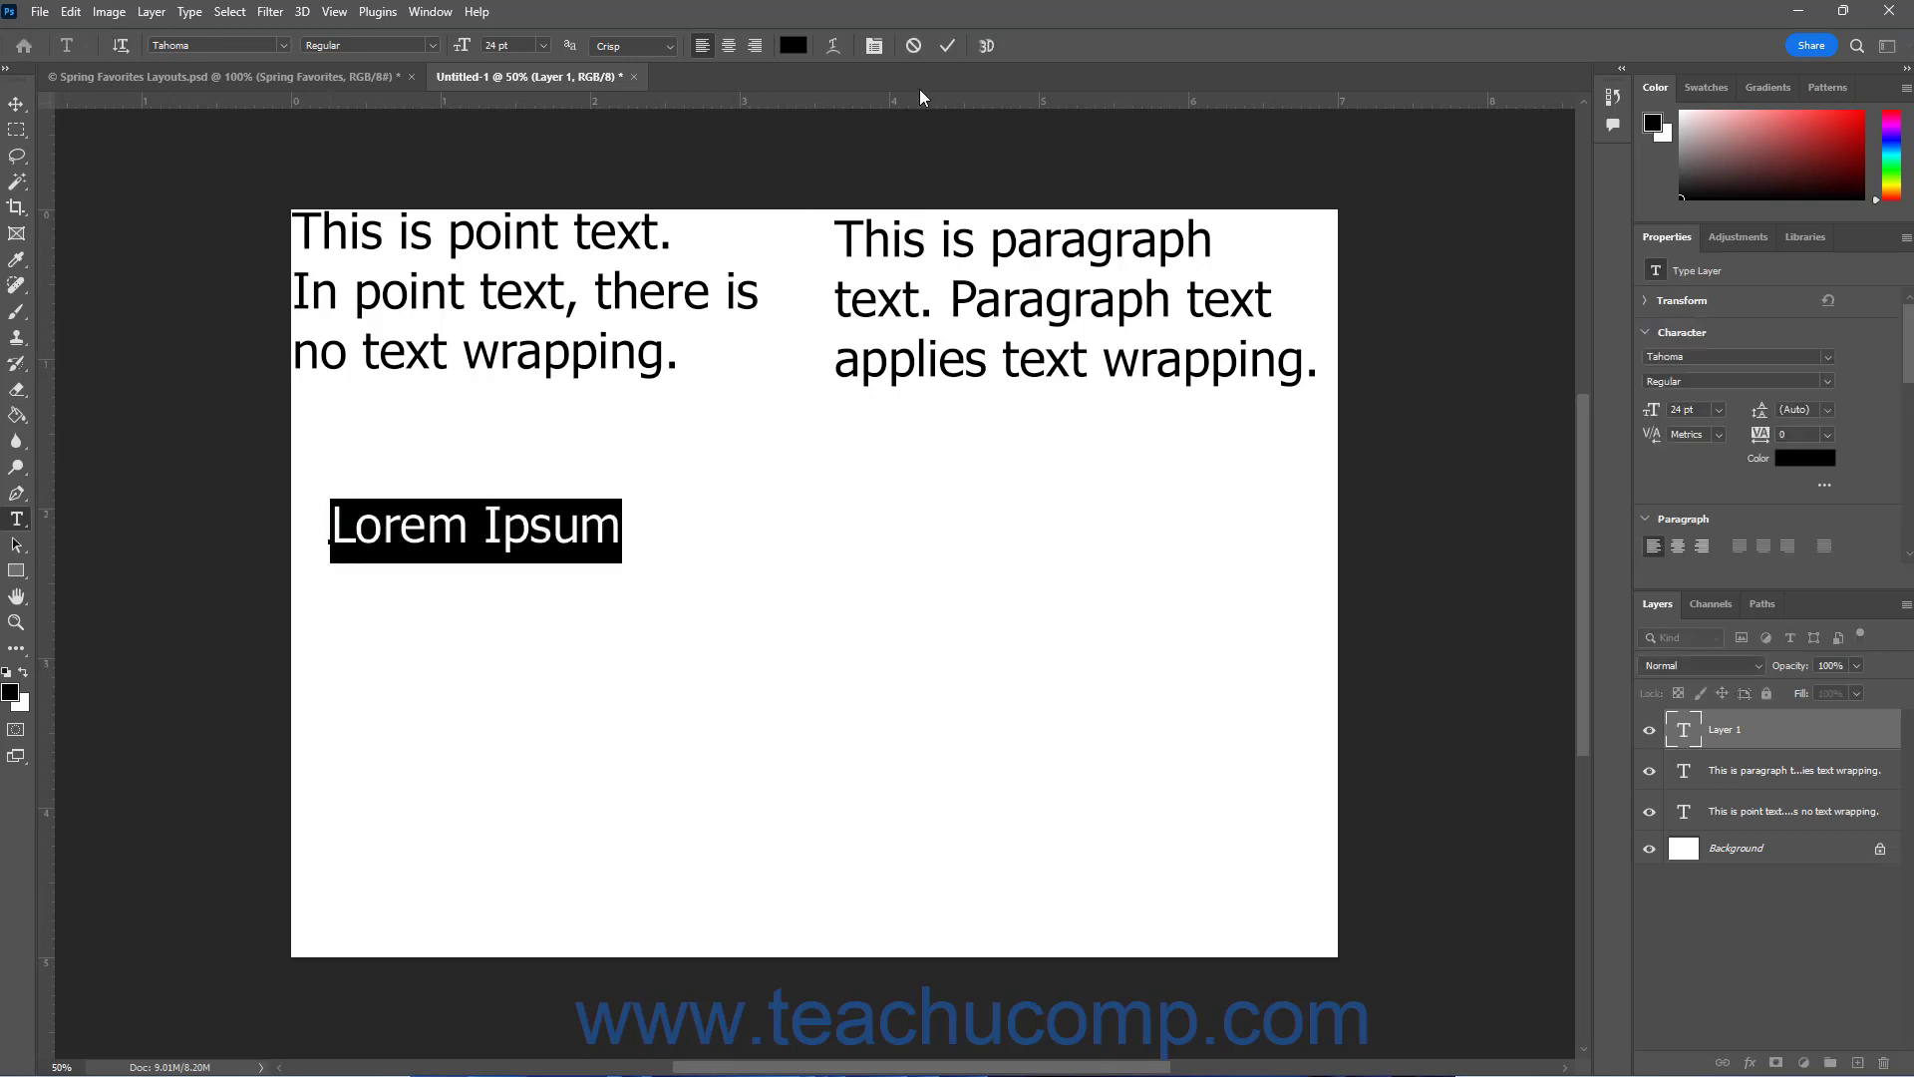
pyautogui.click(915, 47)
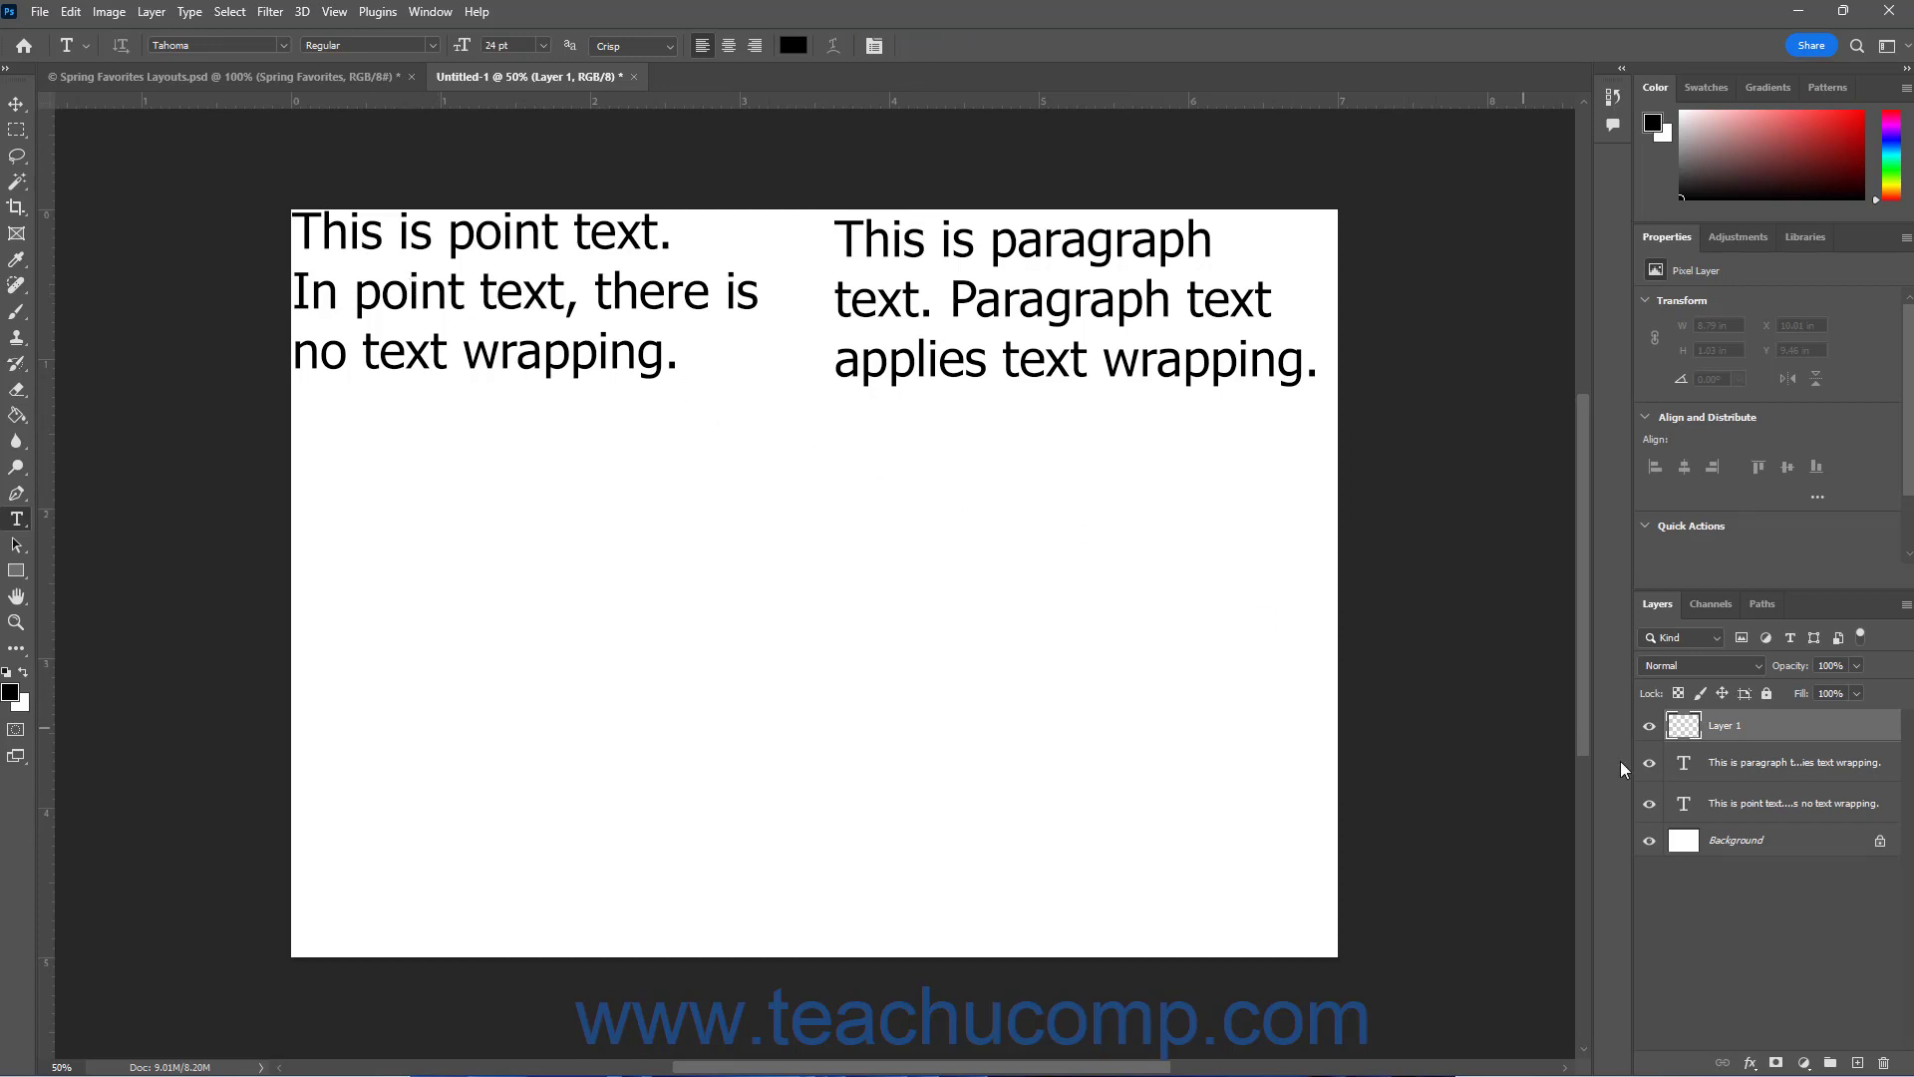
# - Try starting another text entry below the existing text with the point text layer selected, and cancel it
pyautogui.click(1719, 809)
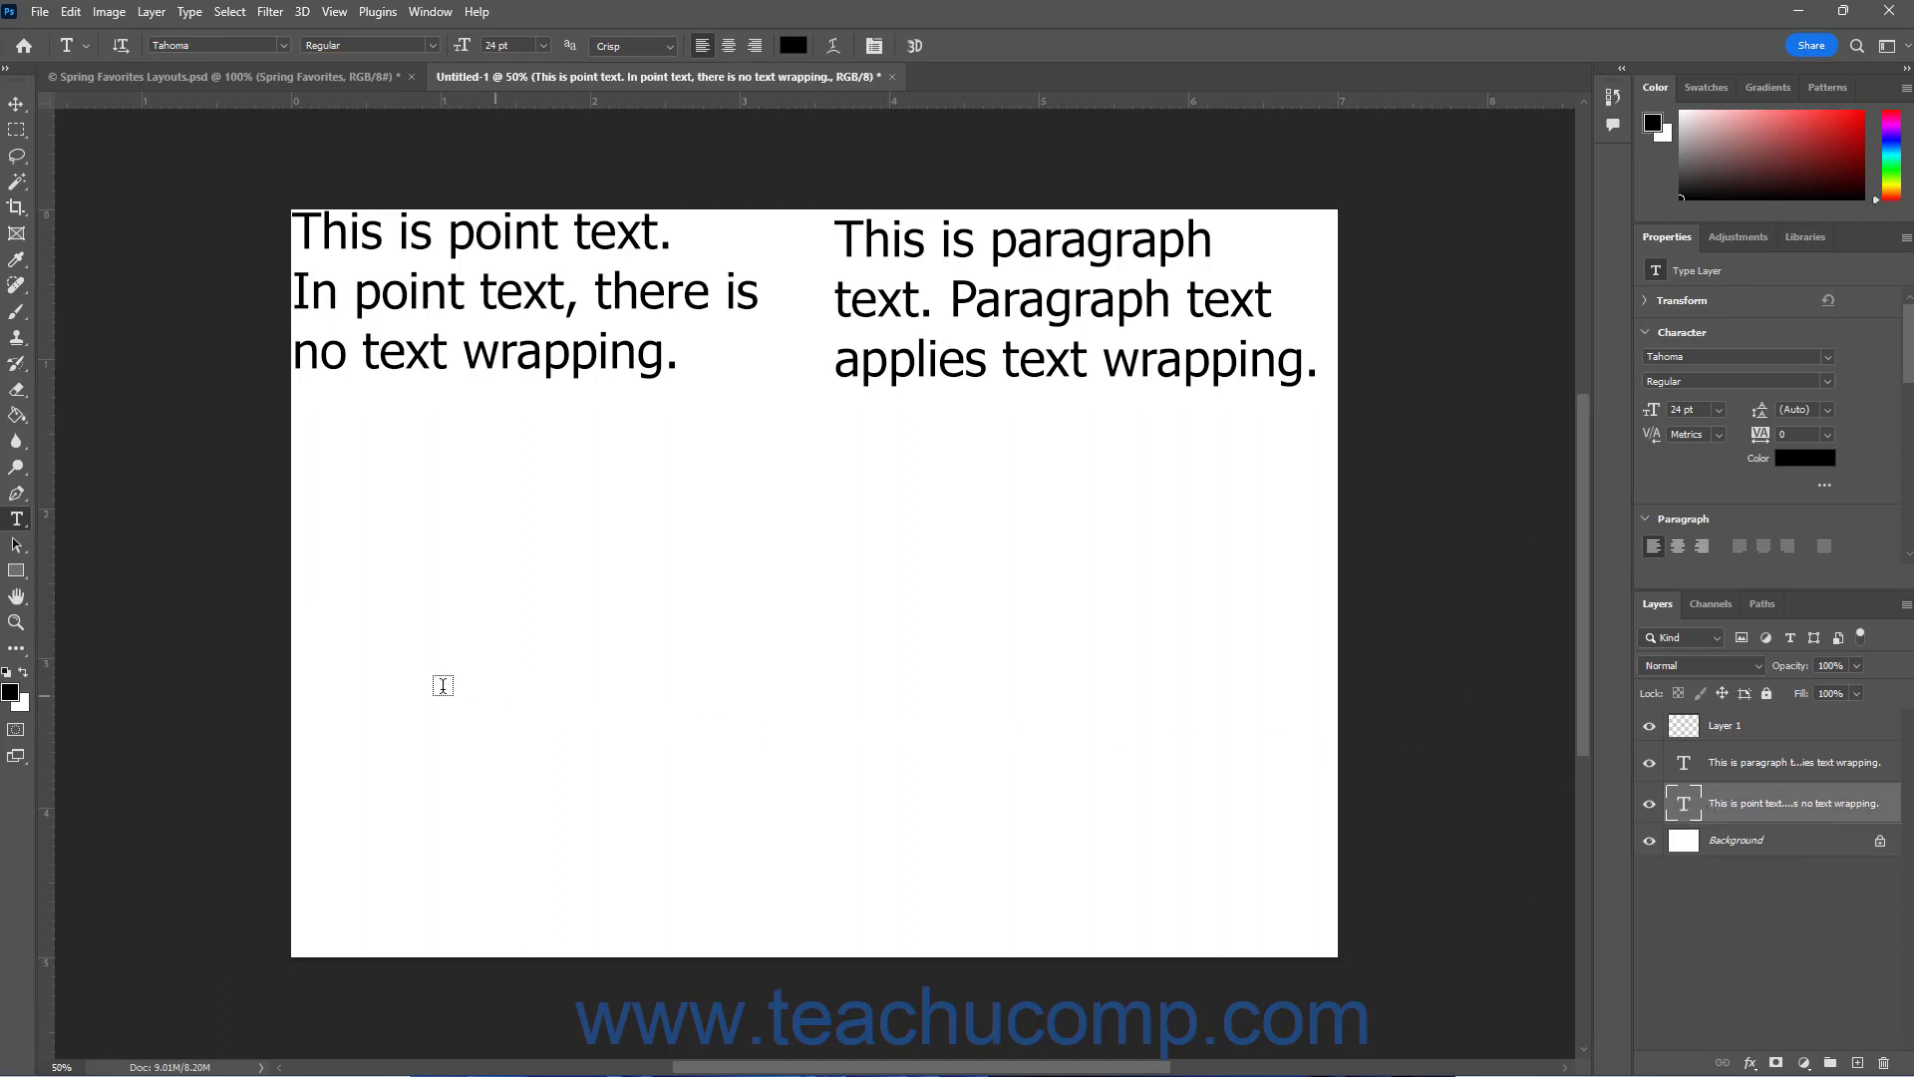
pyautogui.click(326, 577)
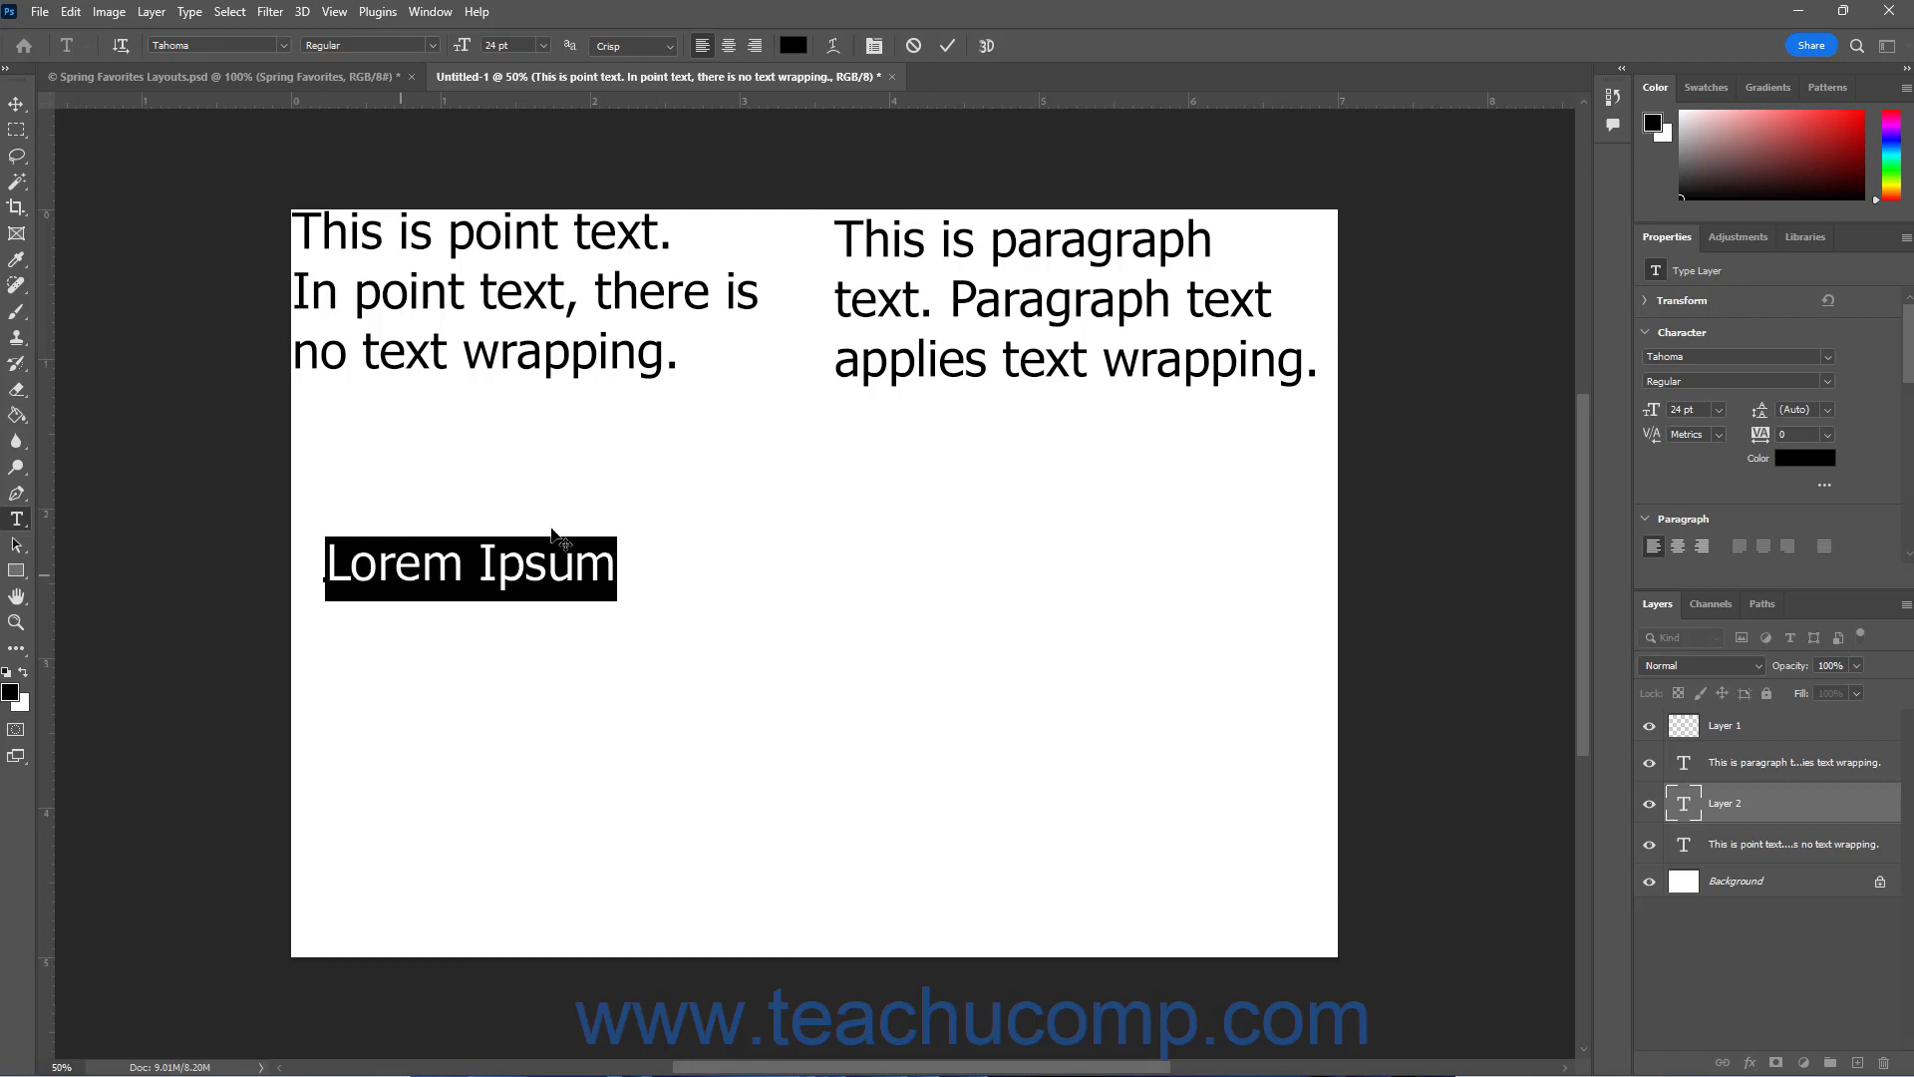
pyautogui.click(914, 47)
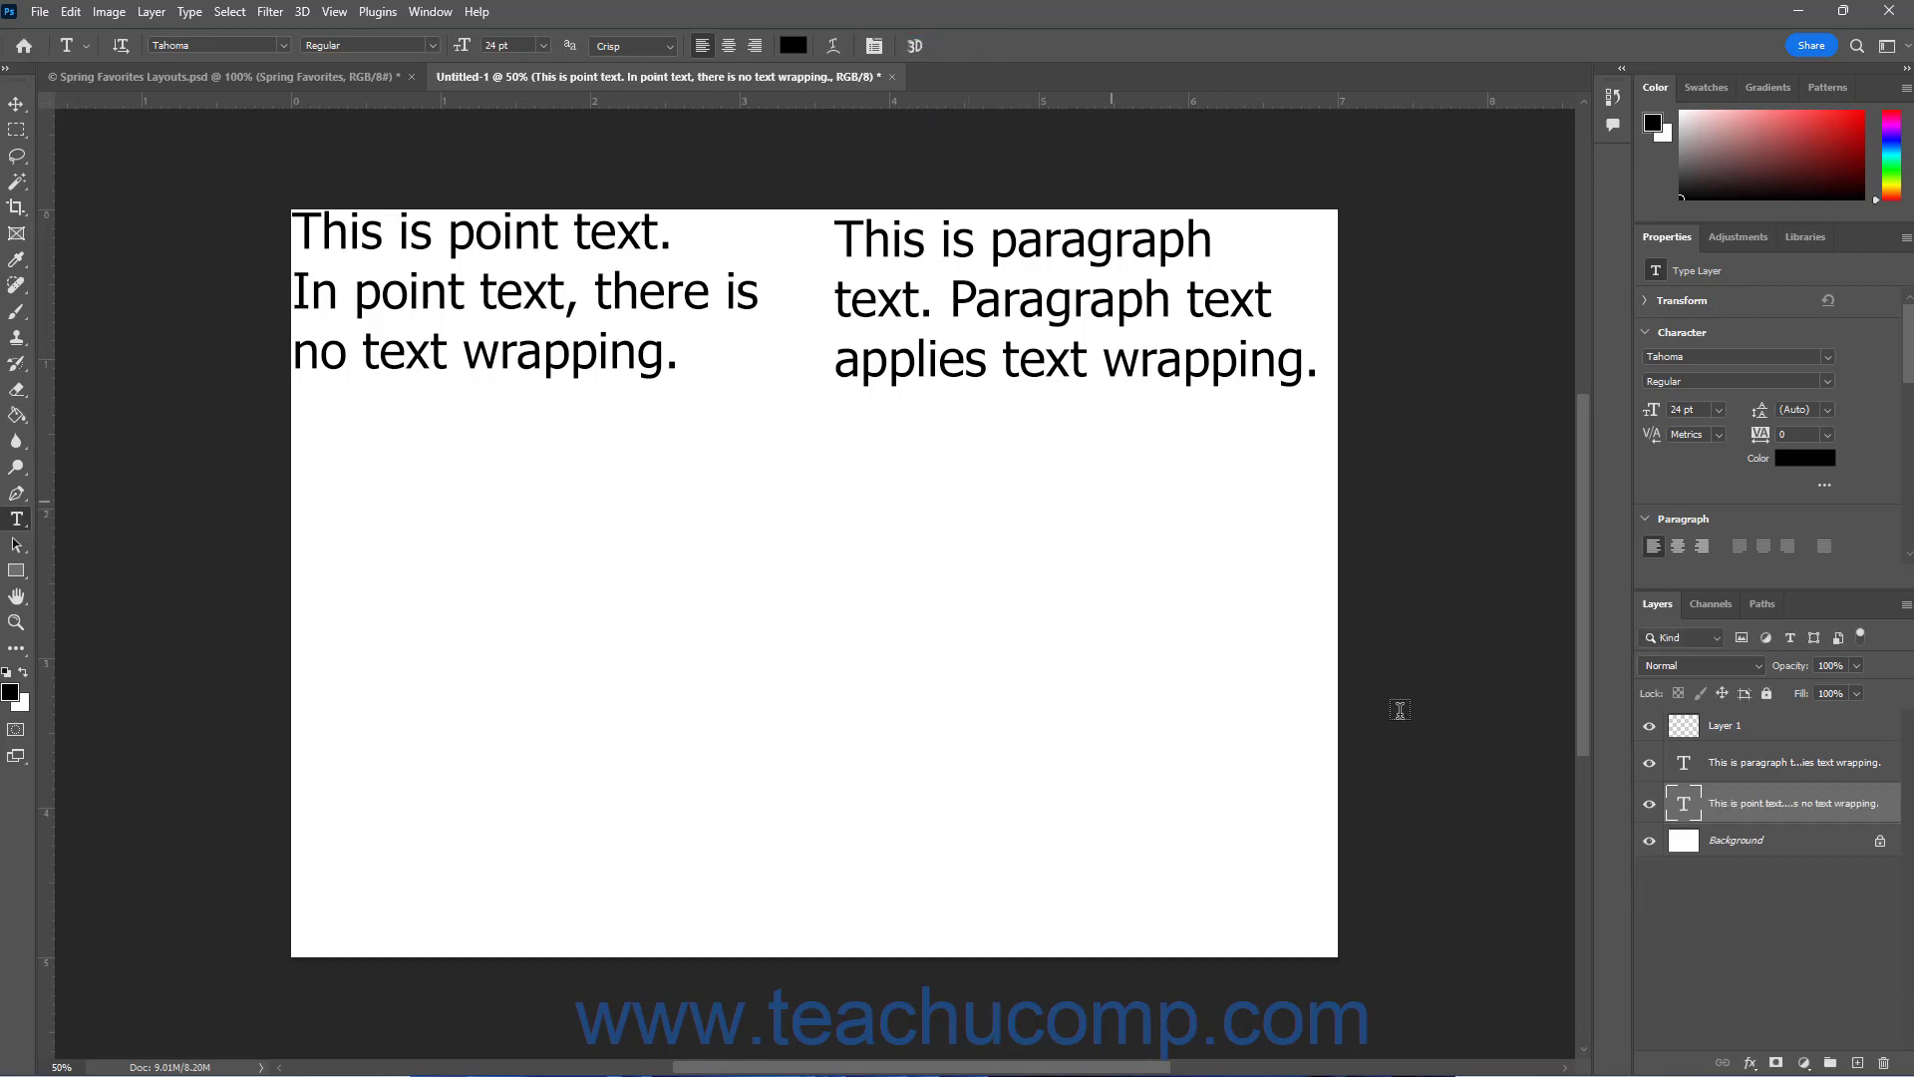
# - Deselect all layers, try starting a text entry in the blank canvas area, and cancel it
pyautogui.click(1827, 970)
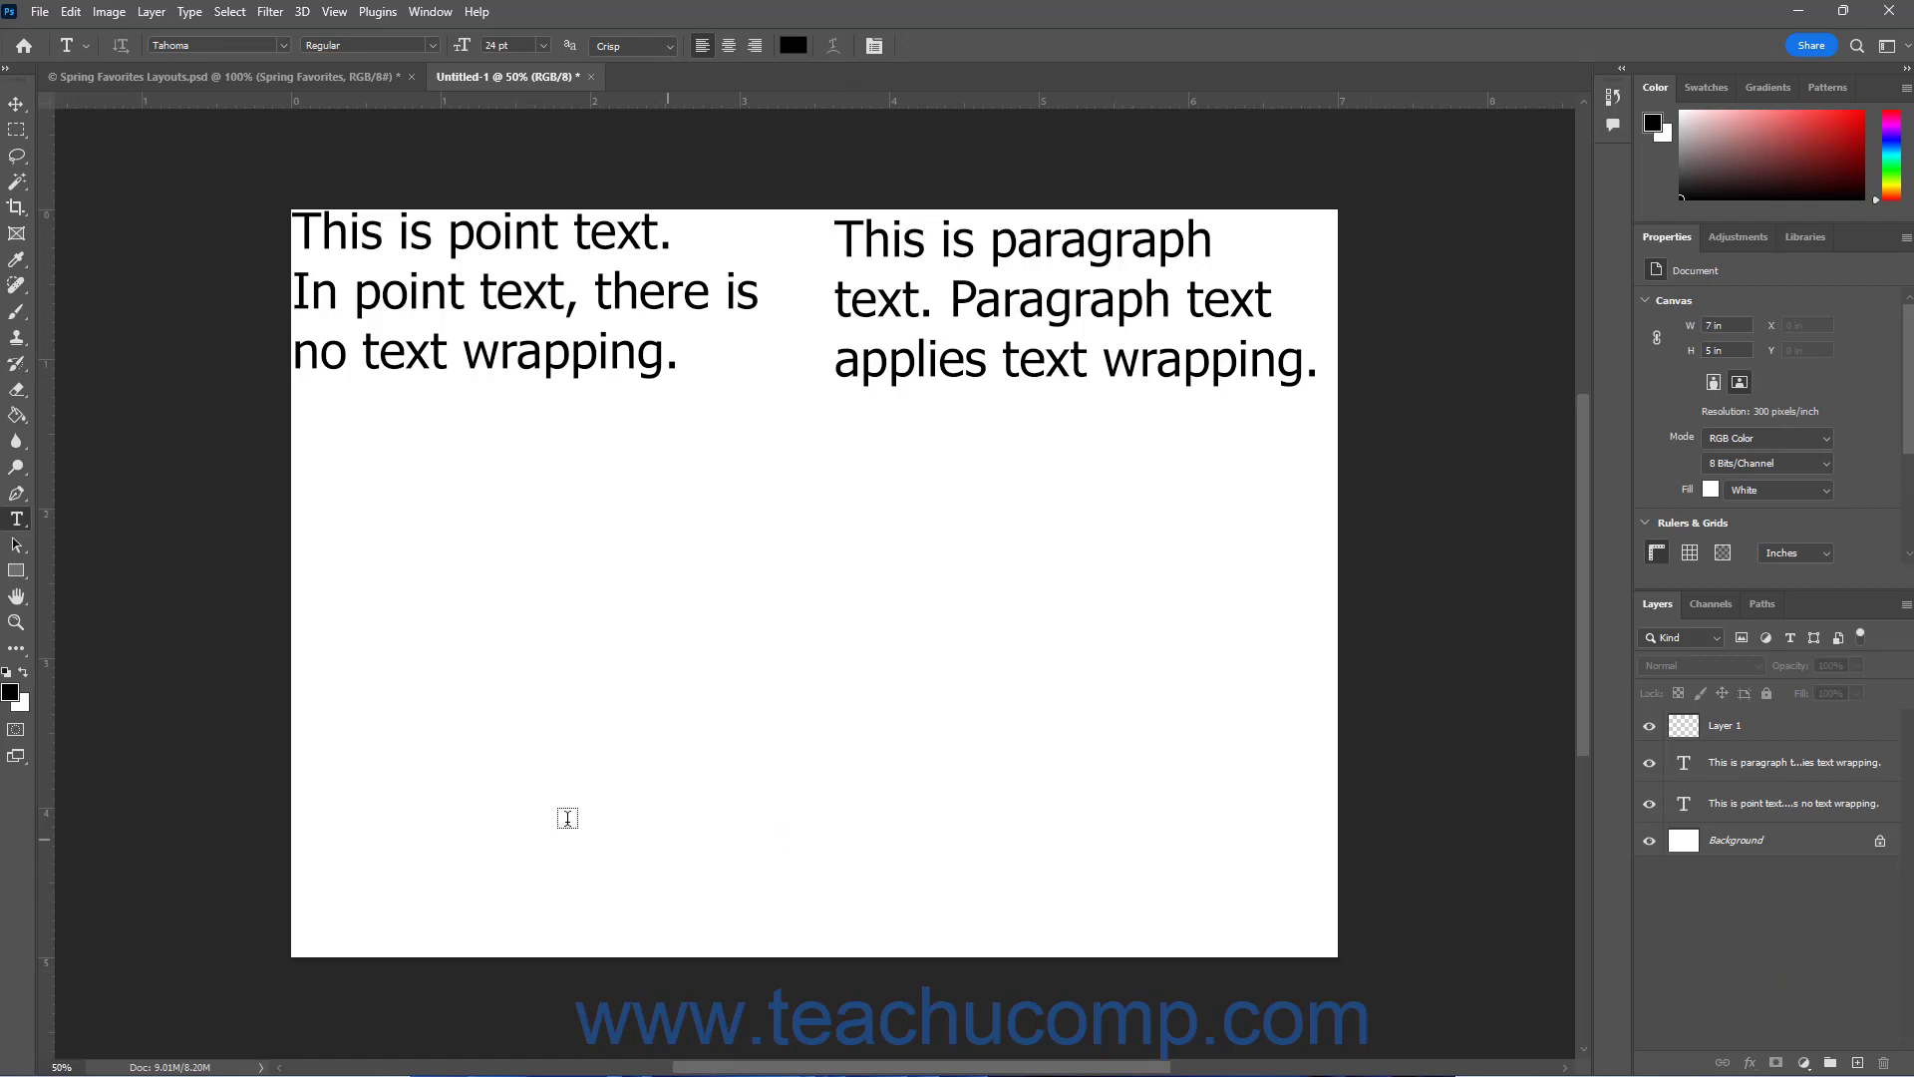
pyautogui.click(376, 635)
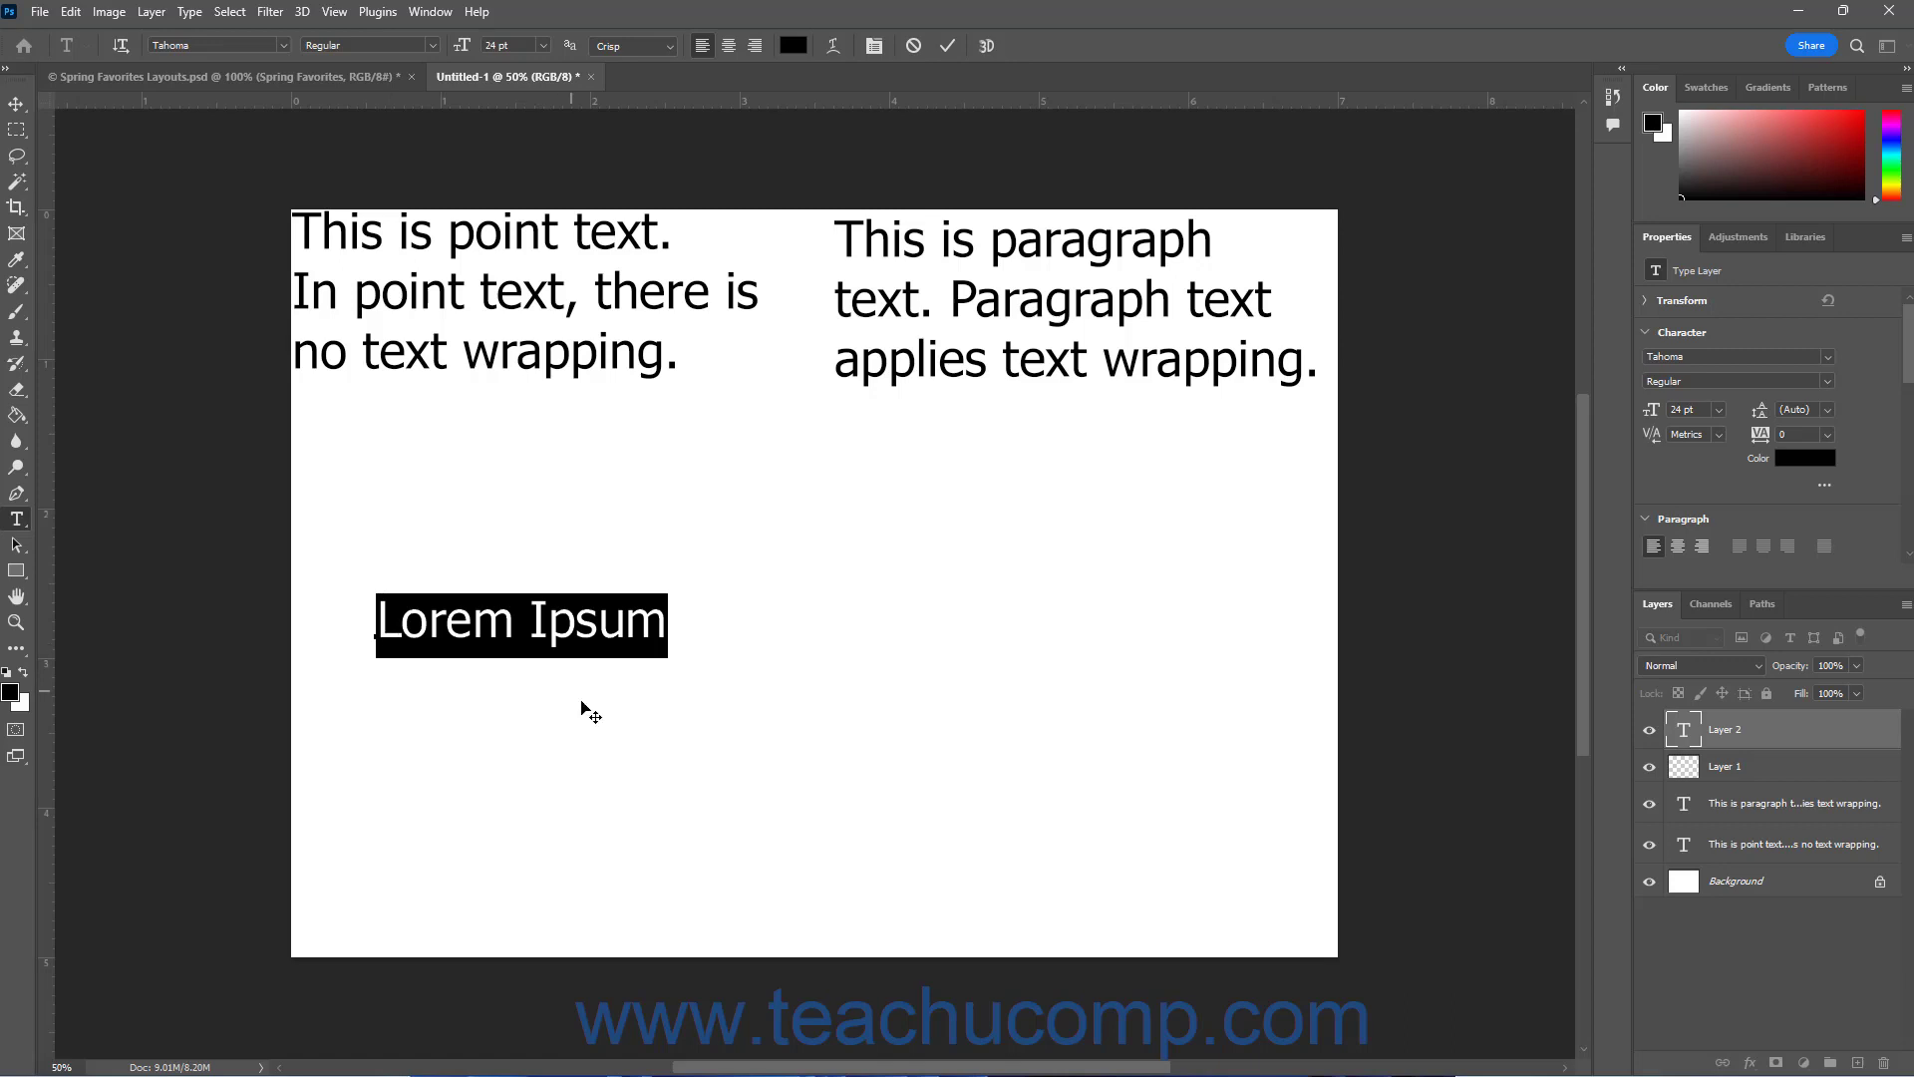
pyautogui.click(914, 47)
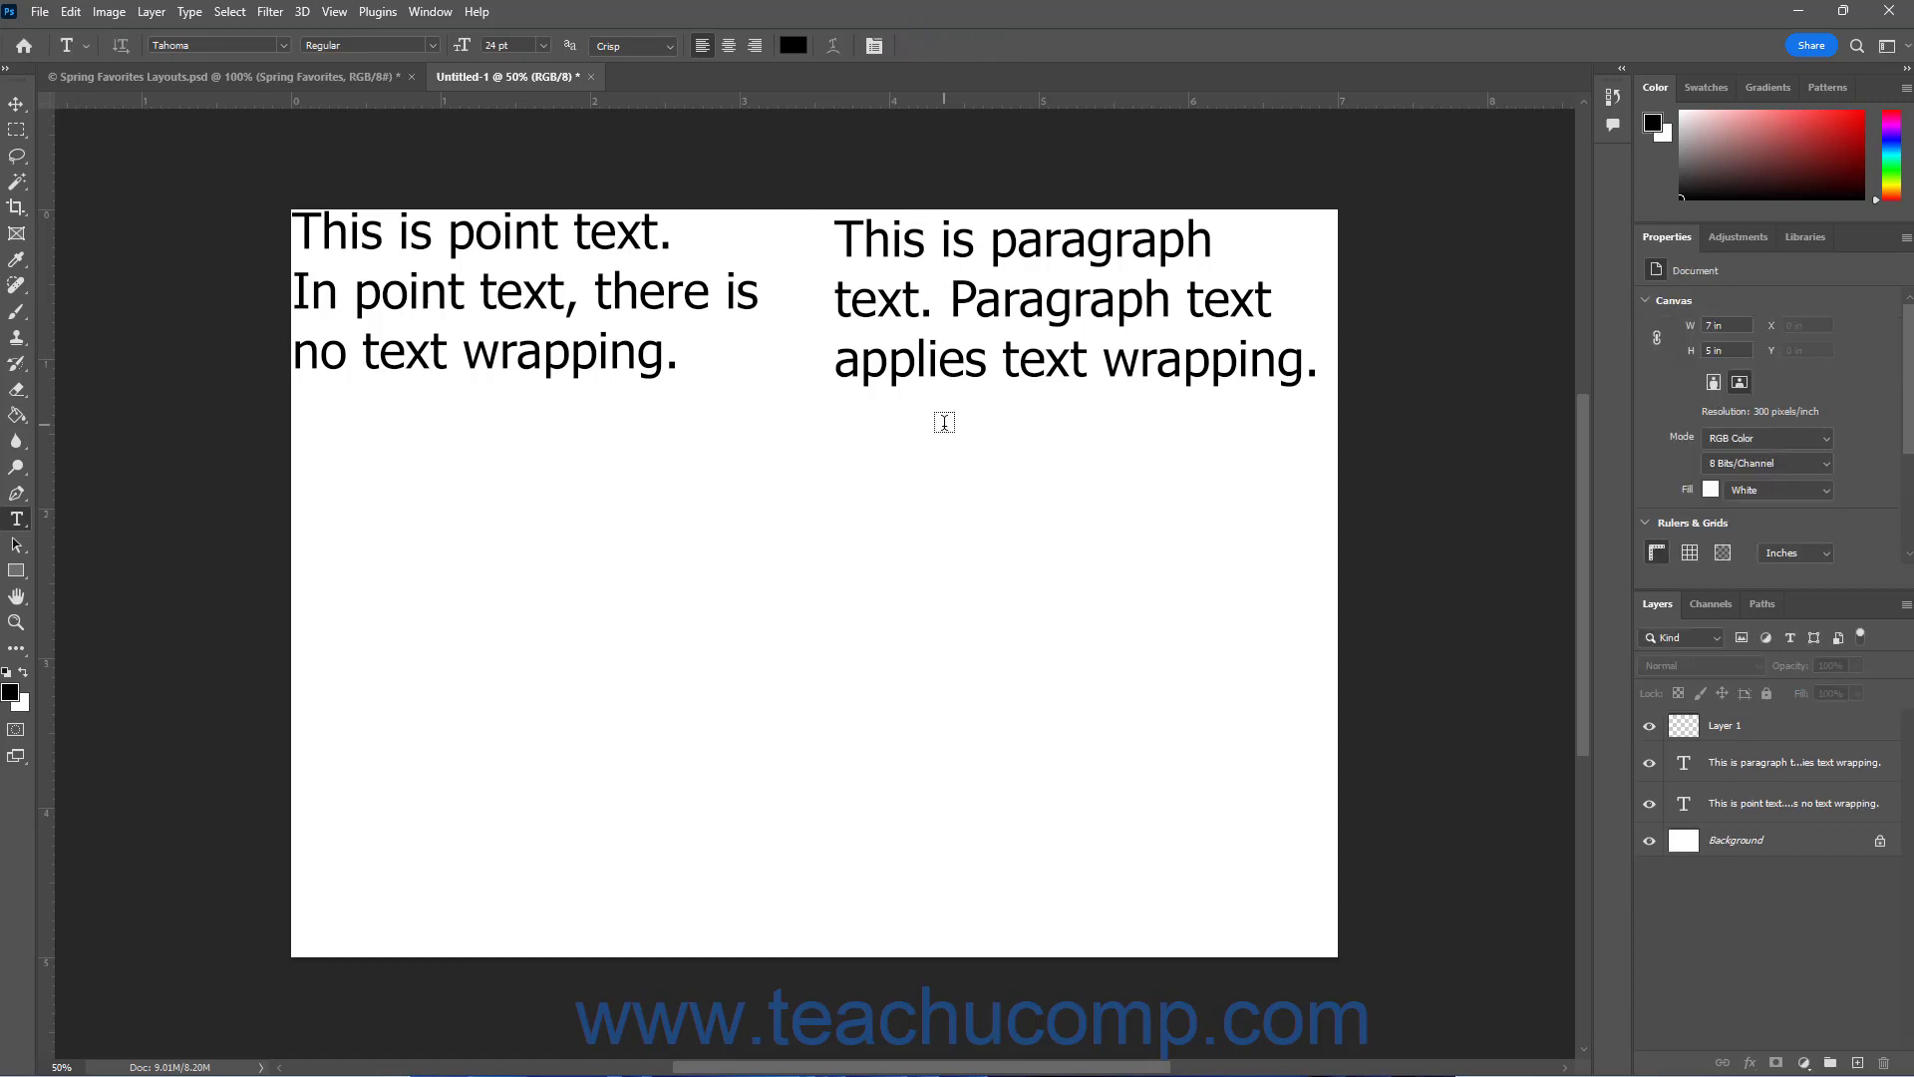
# - Create a text-shaped selection reading "This is a text selection." in the blank canvas area with the Horizontal Type Mask tool
pyautogui.rightClick(17, 519)
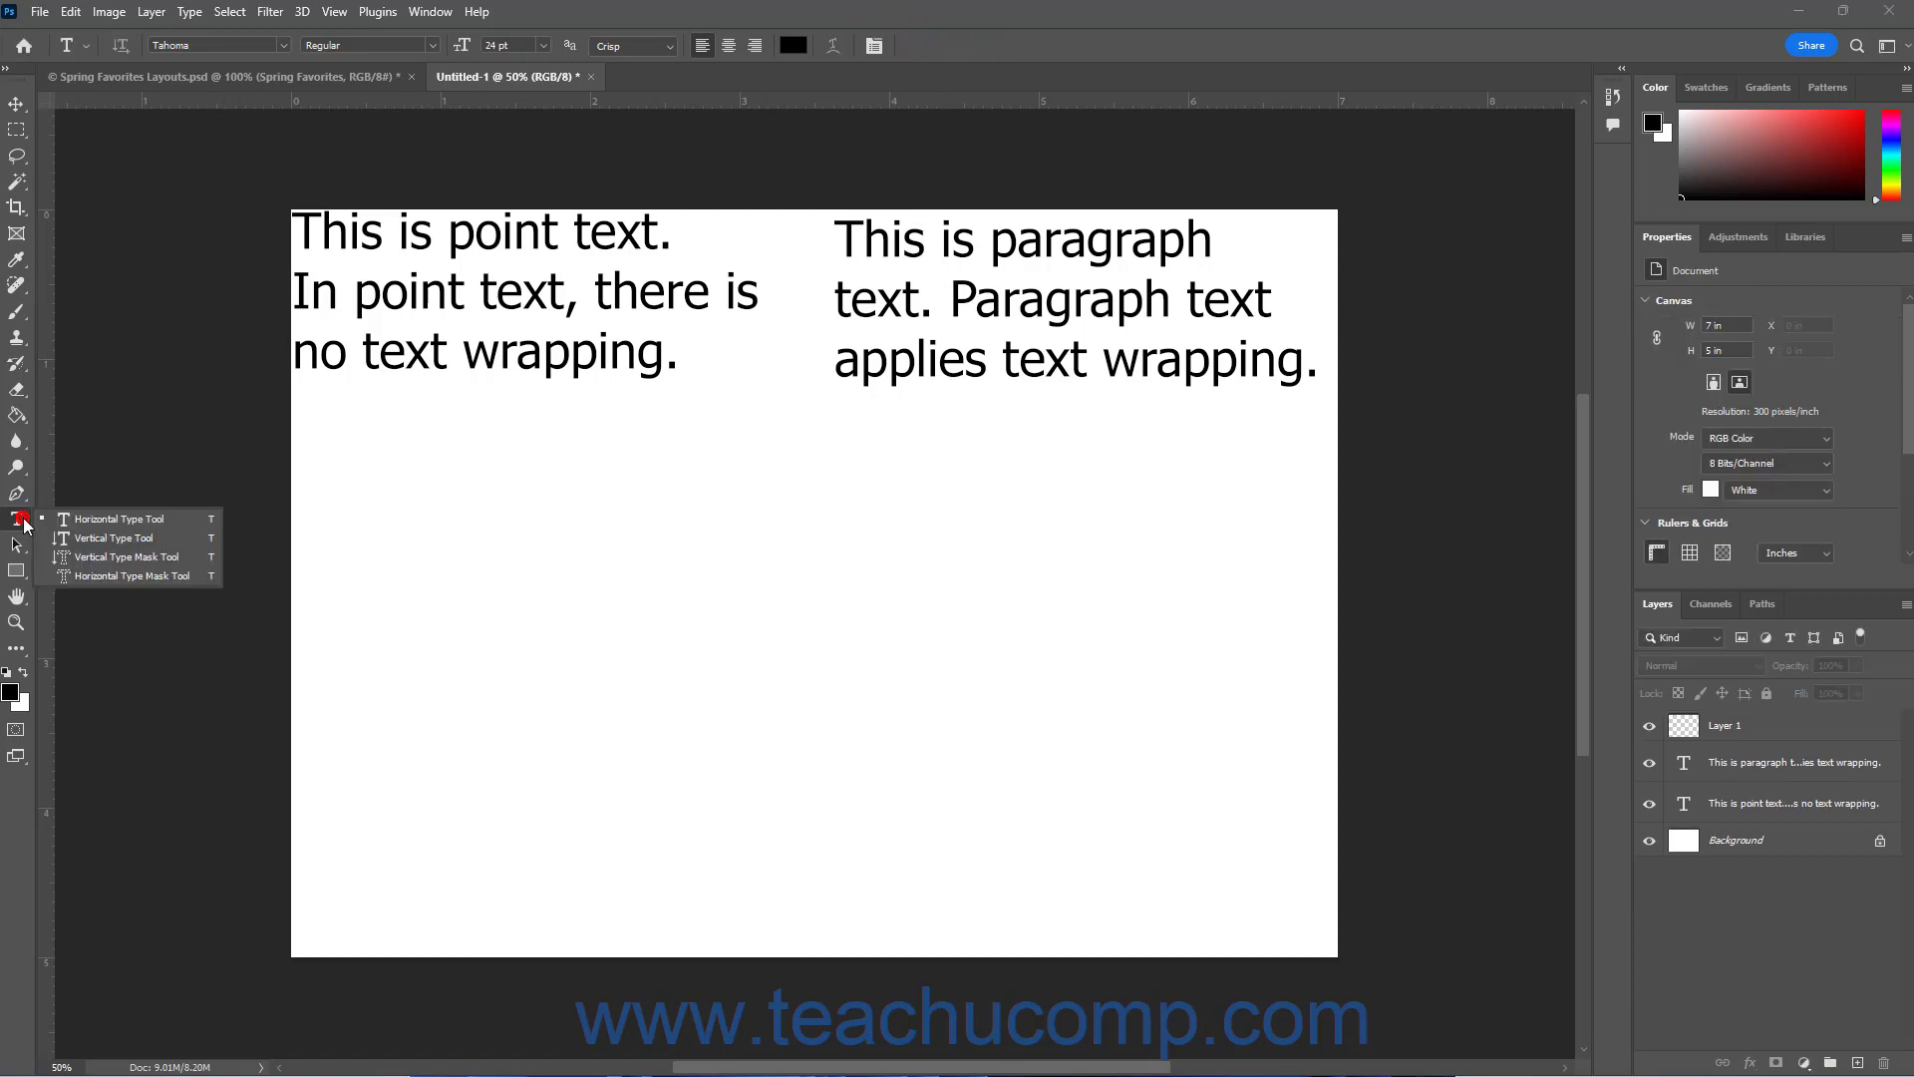
pyautogui.click(118, 574)
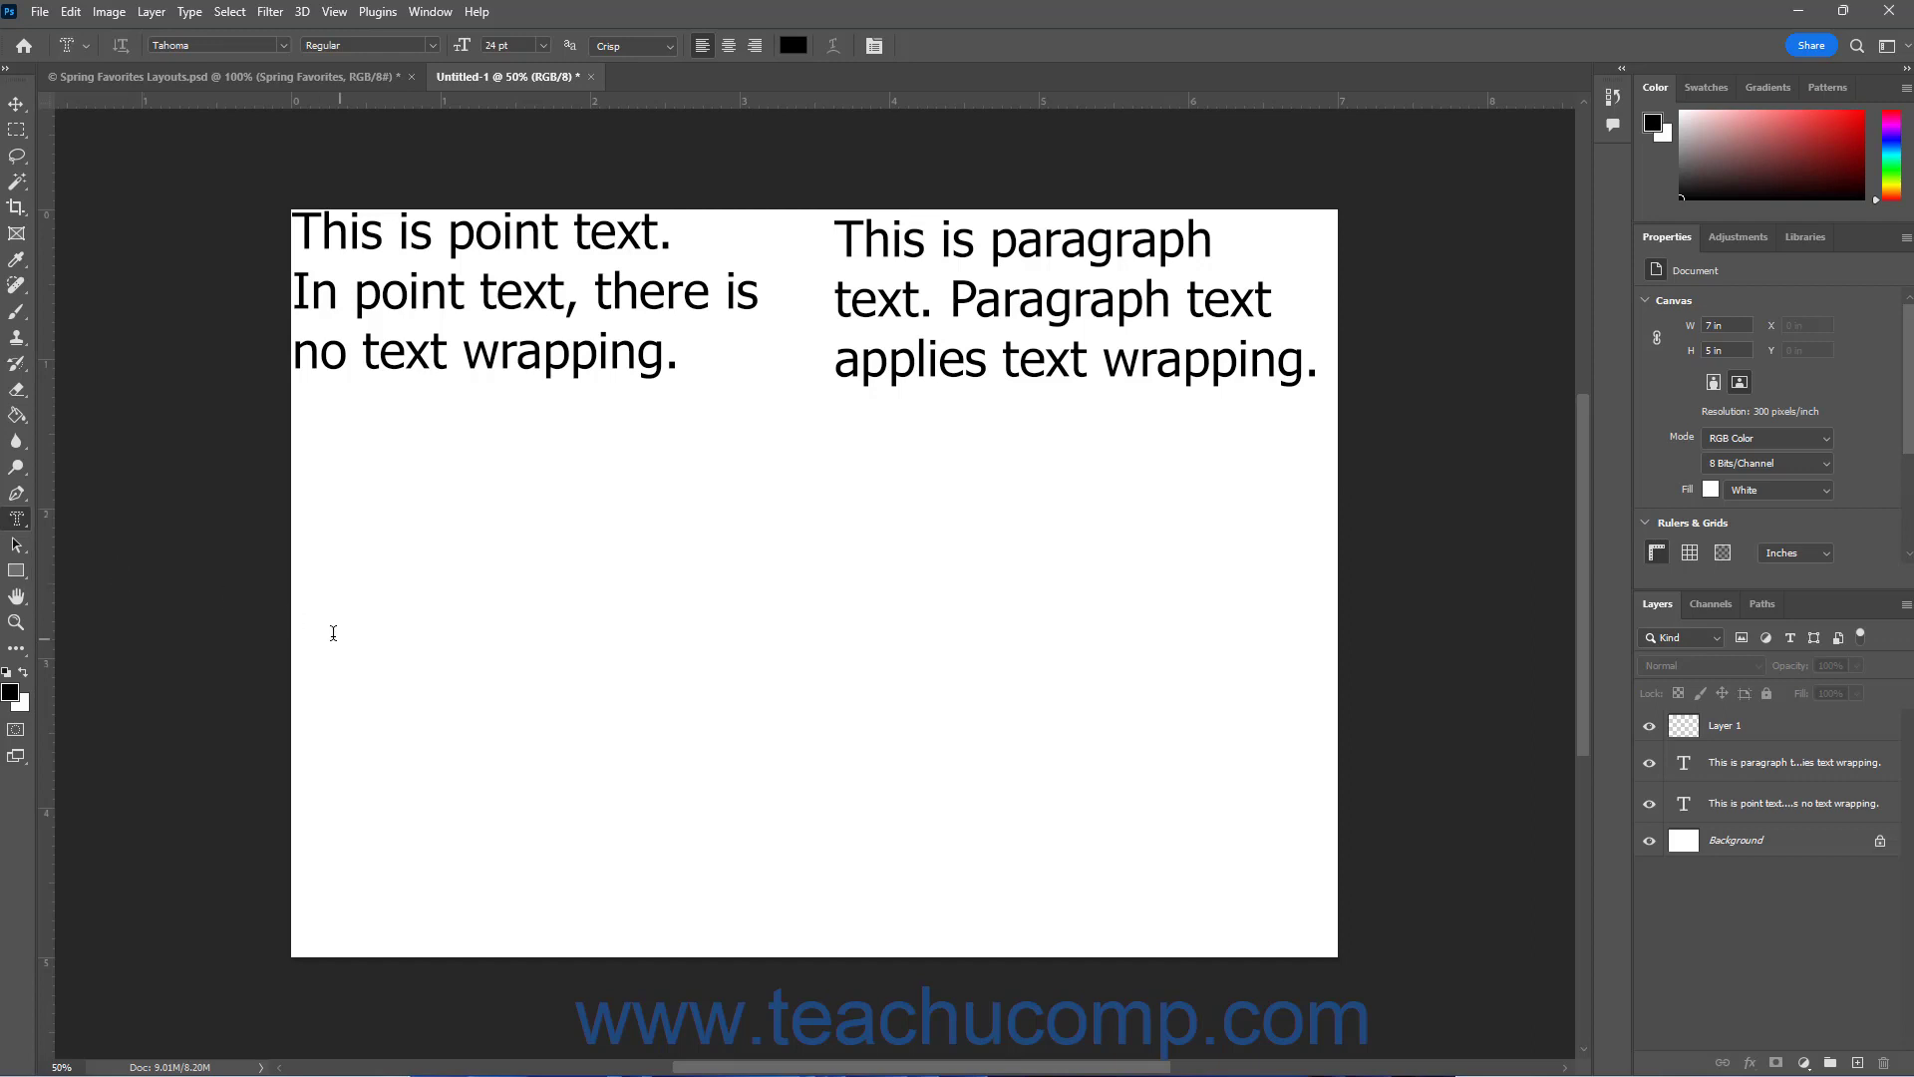
pyautogui.click(325, 632)
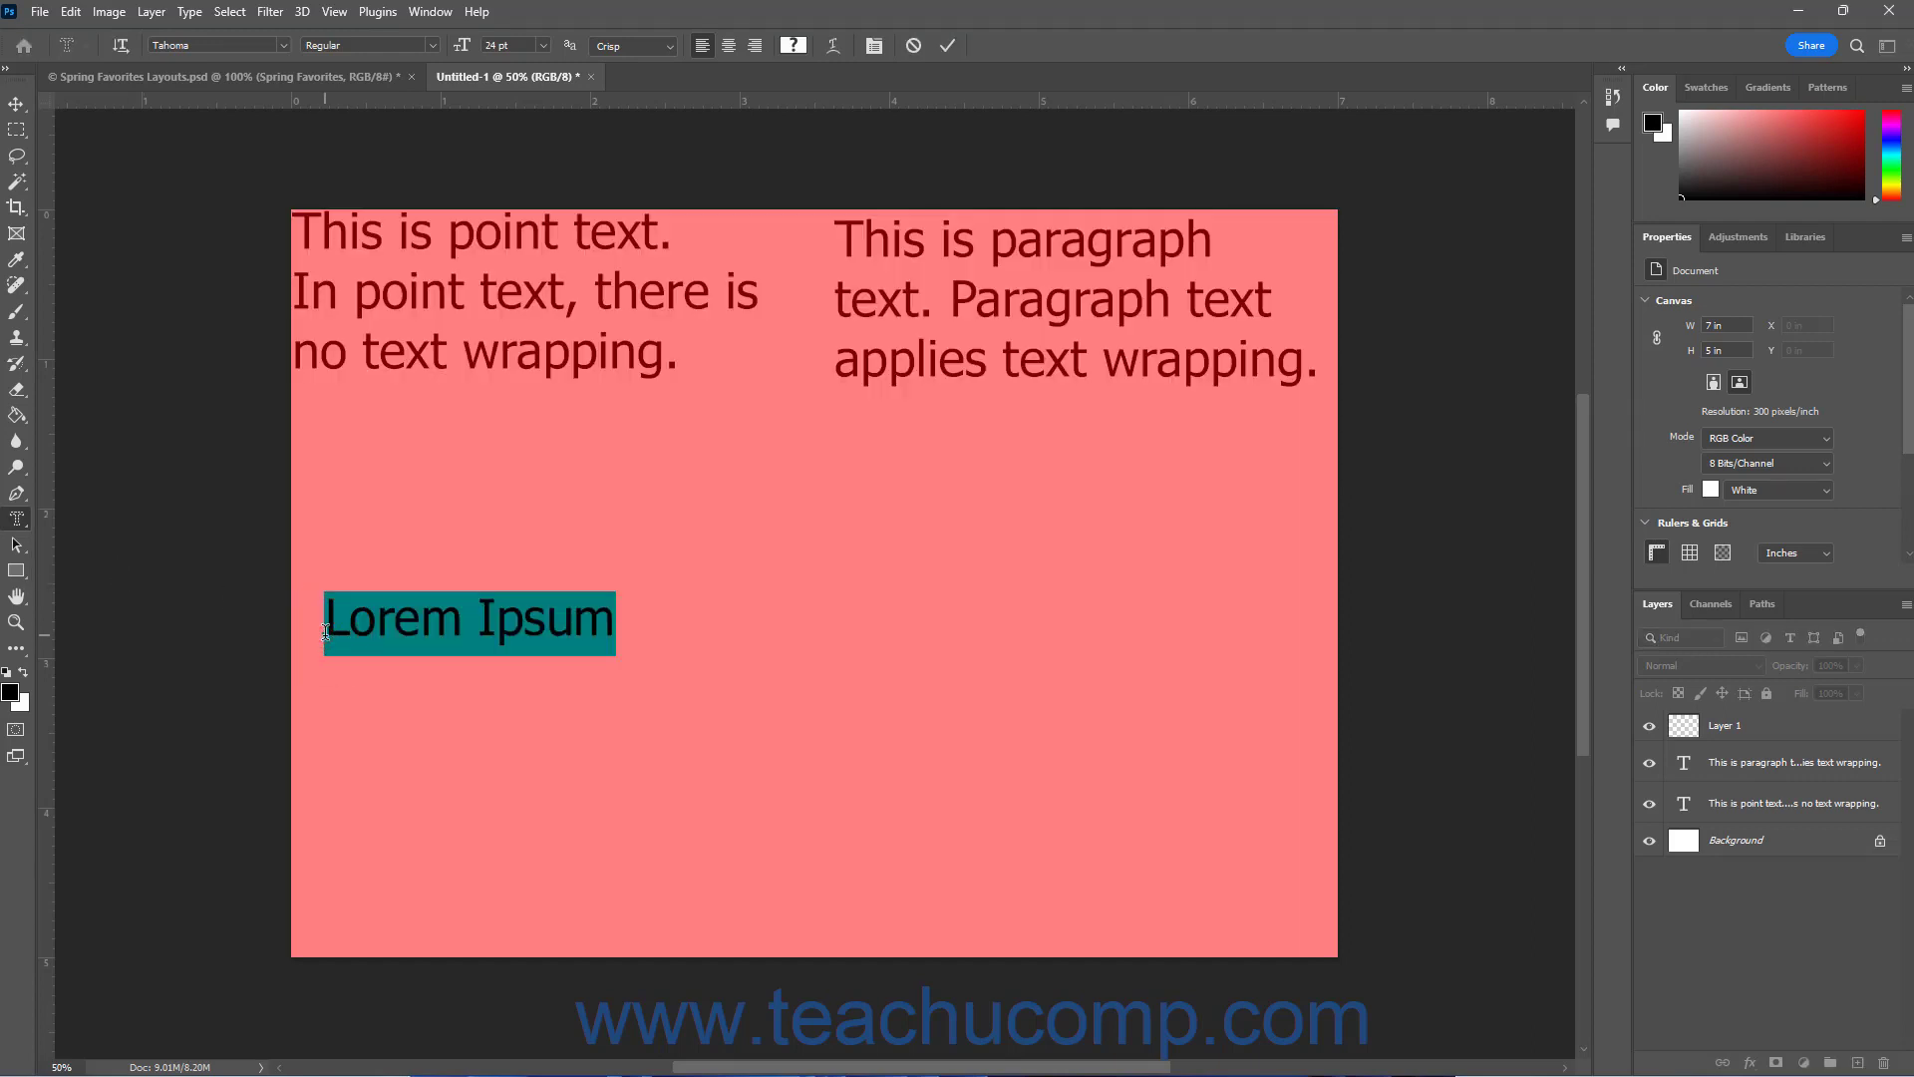
pyautogui.write('This is a')
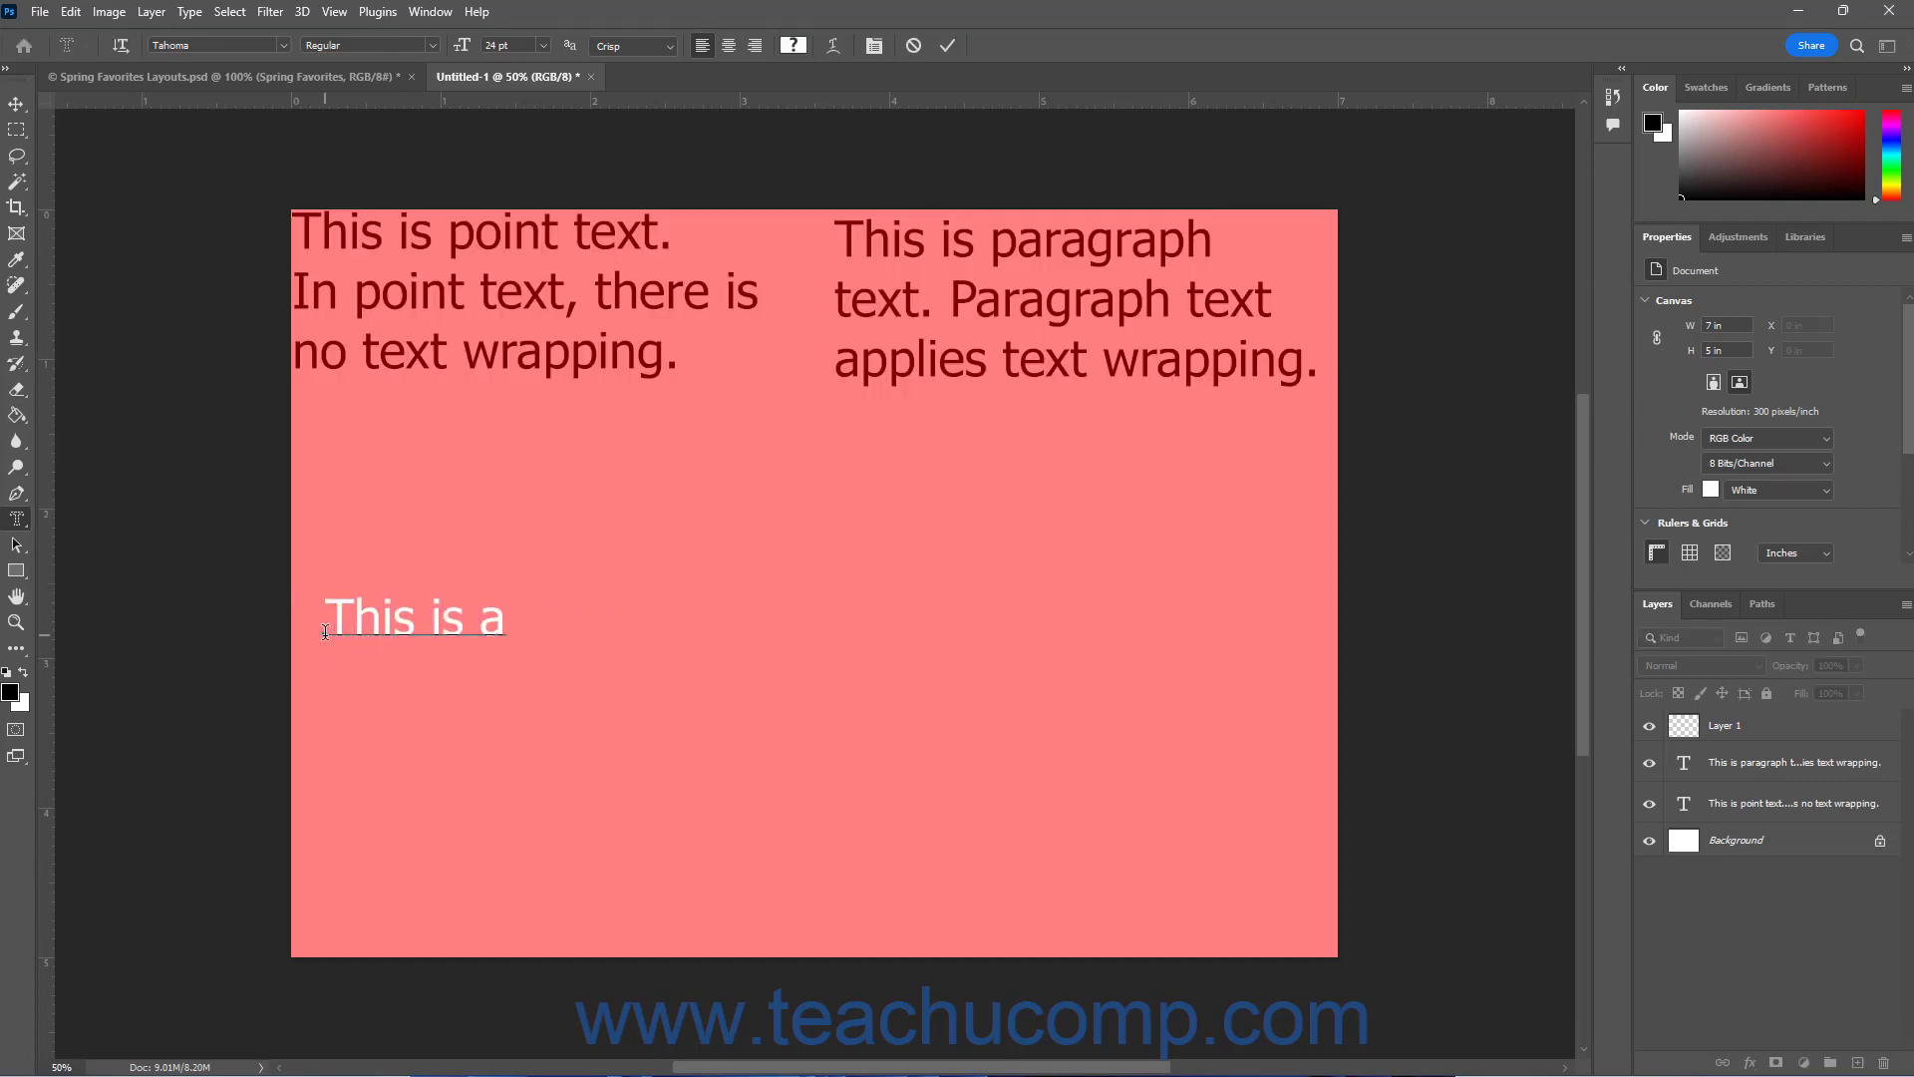
pyautogui.write(' text s')
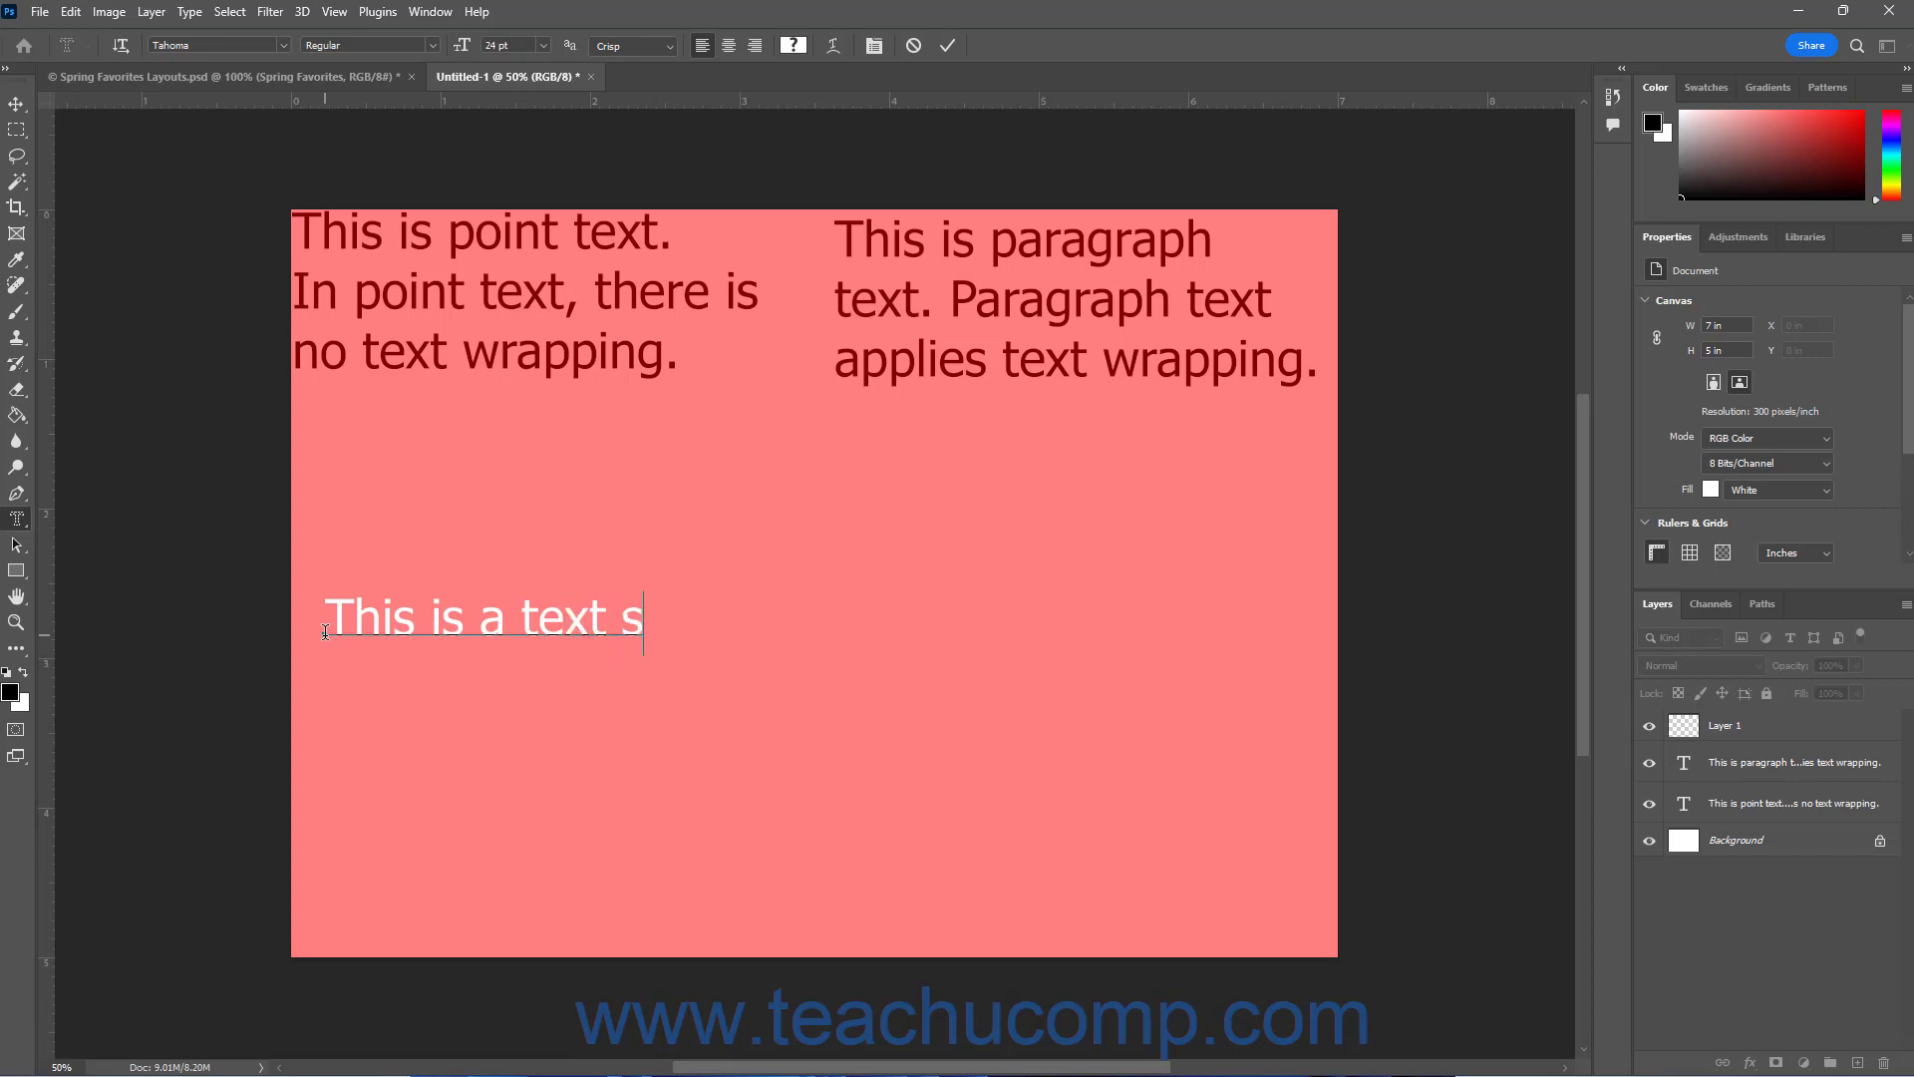
pyautogui.write('election')
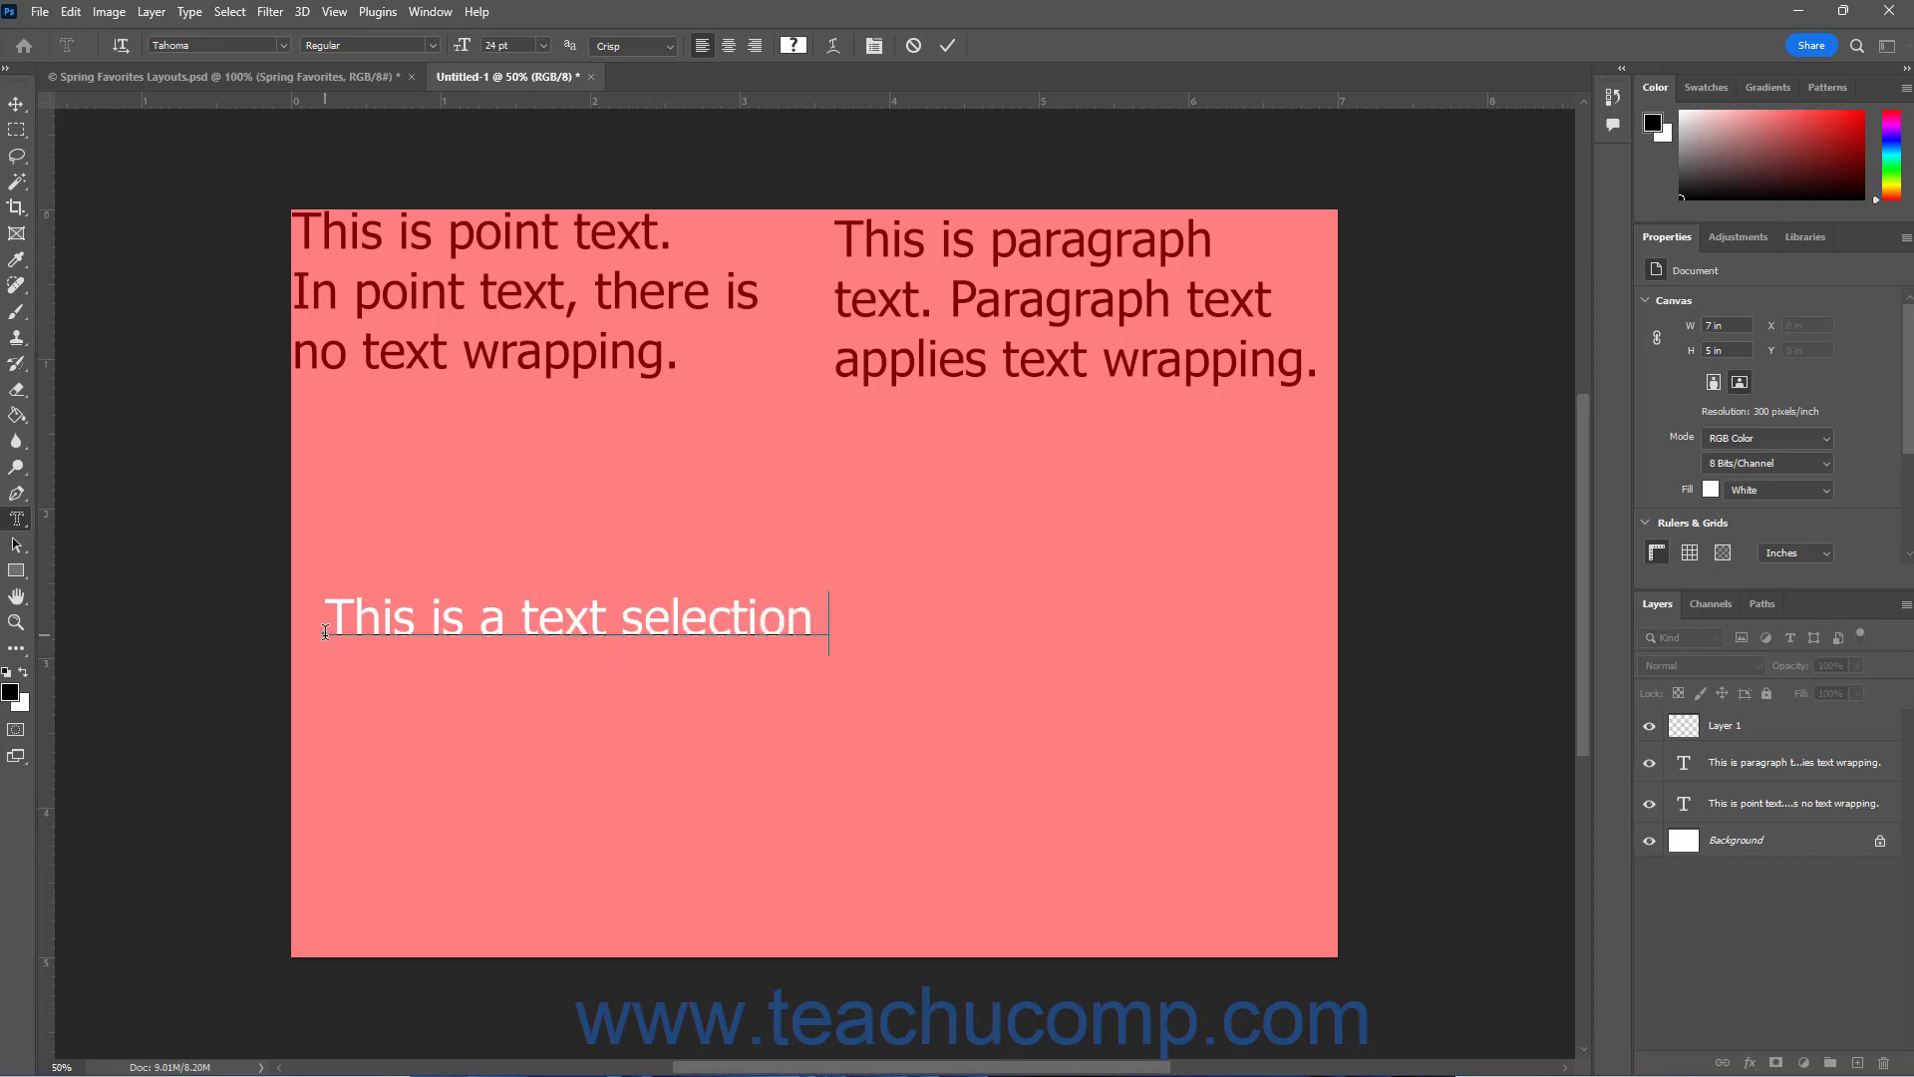
pyautogui.click(945, 47)
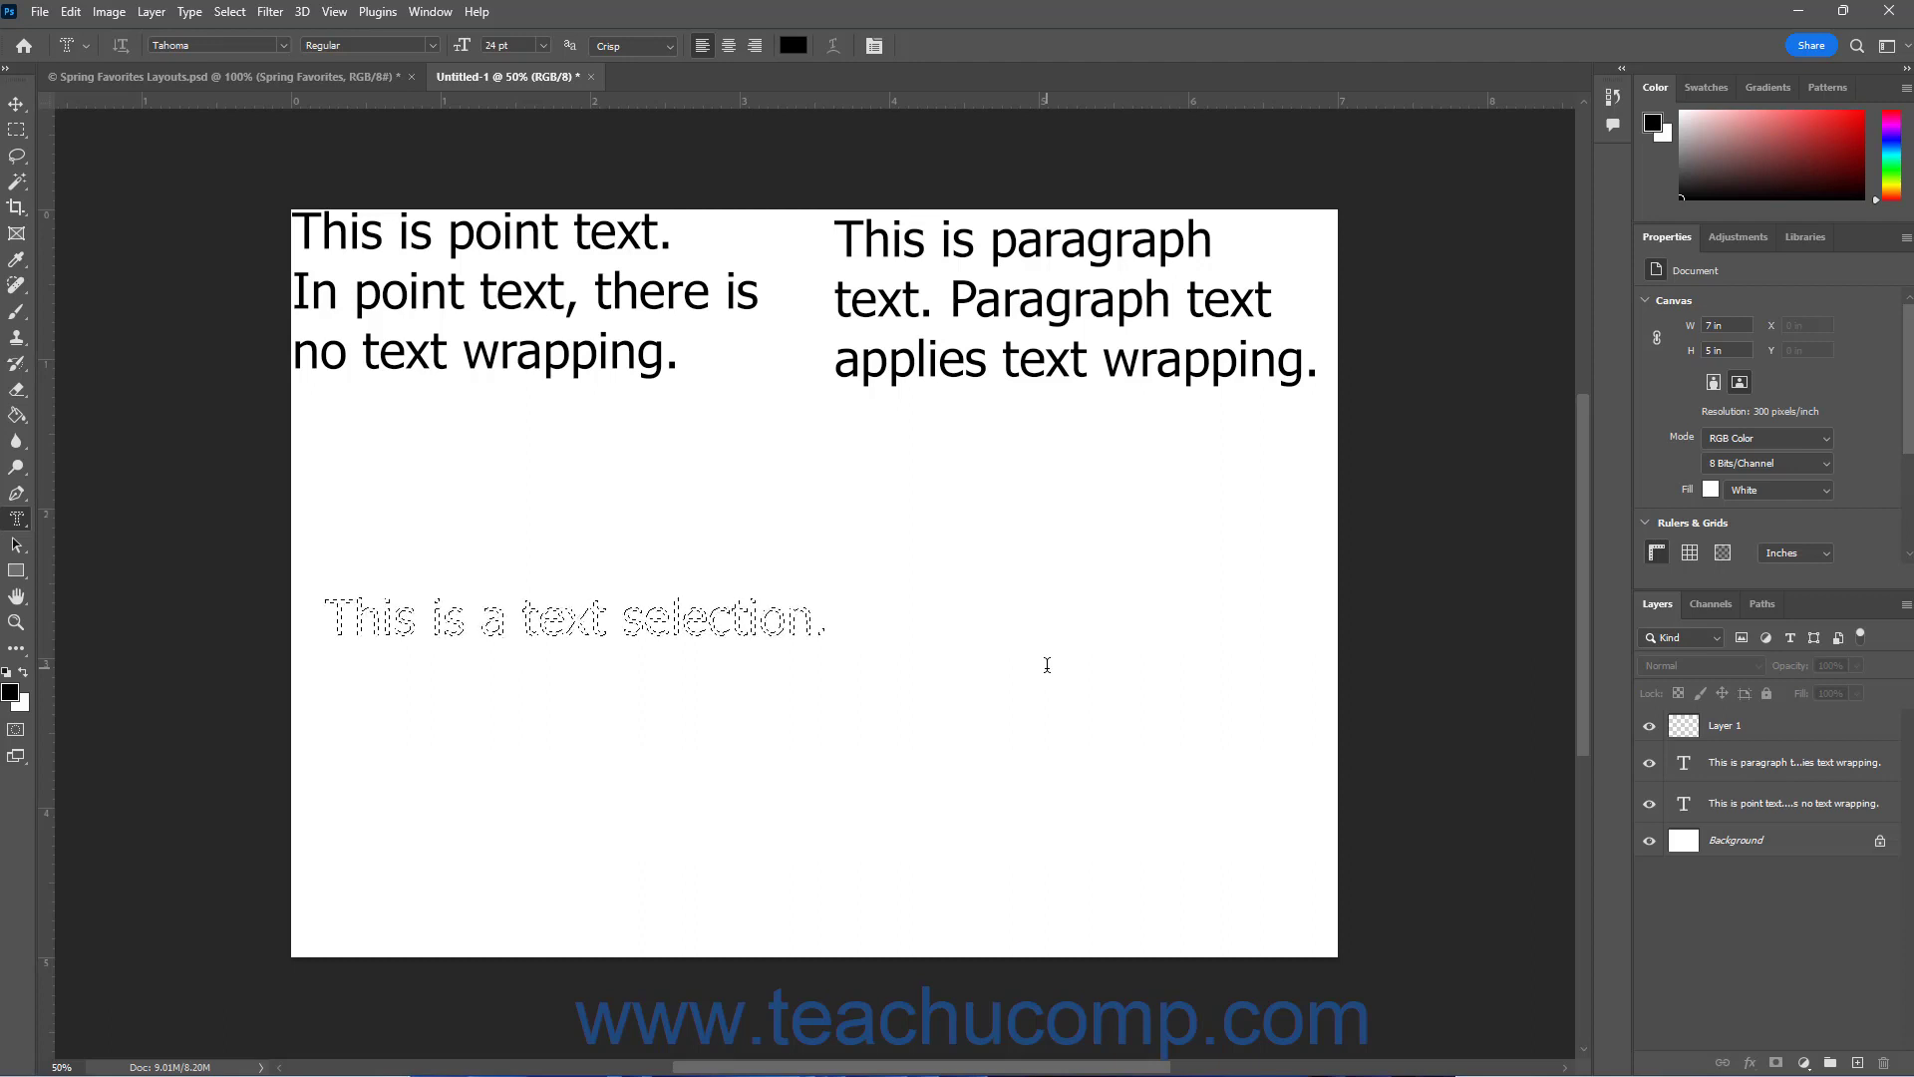
# - Check whether Fill and Stroke are available for the text-shaped selection with no layer selected
pyautogui.click(1745, 738)
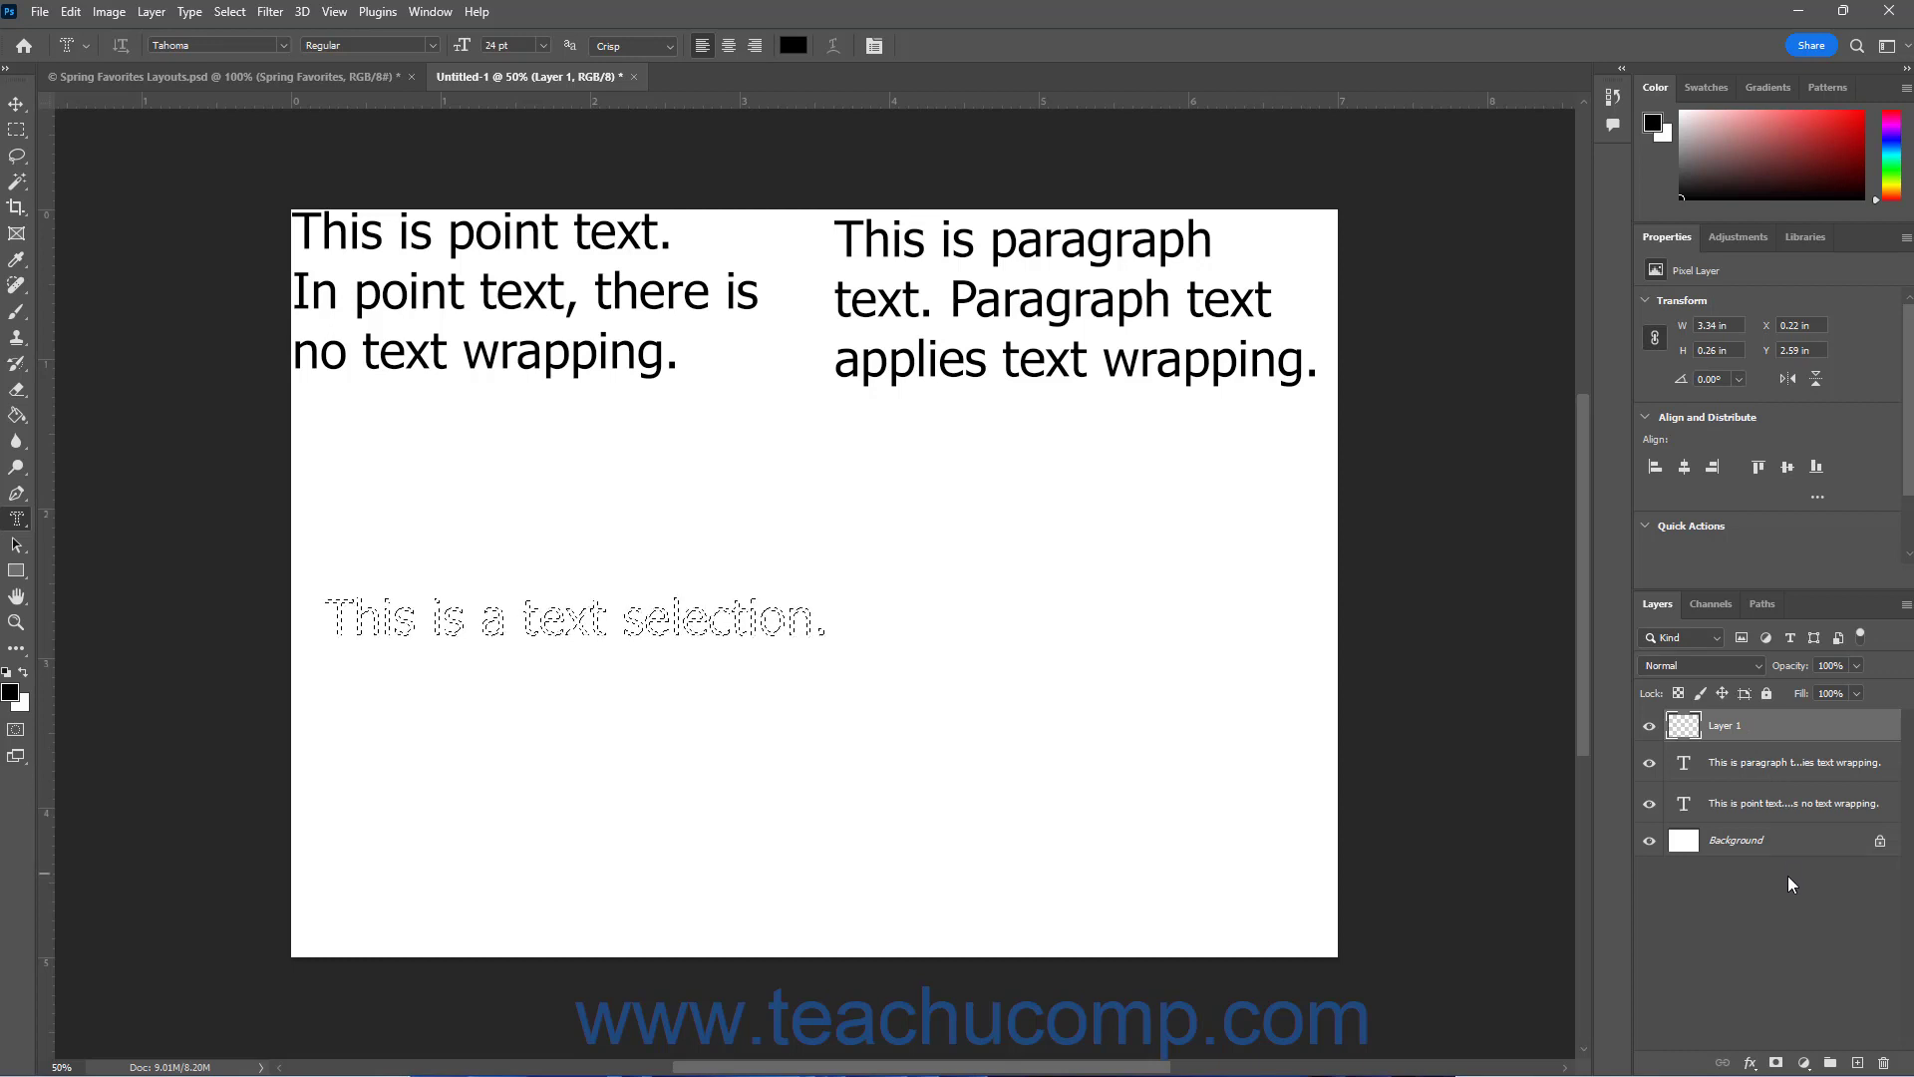
pyautogui.click(1783, 930)
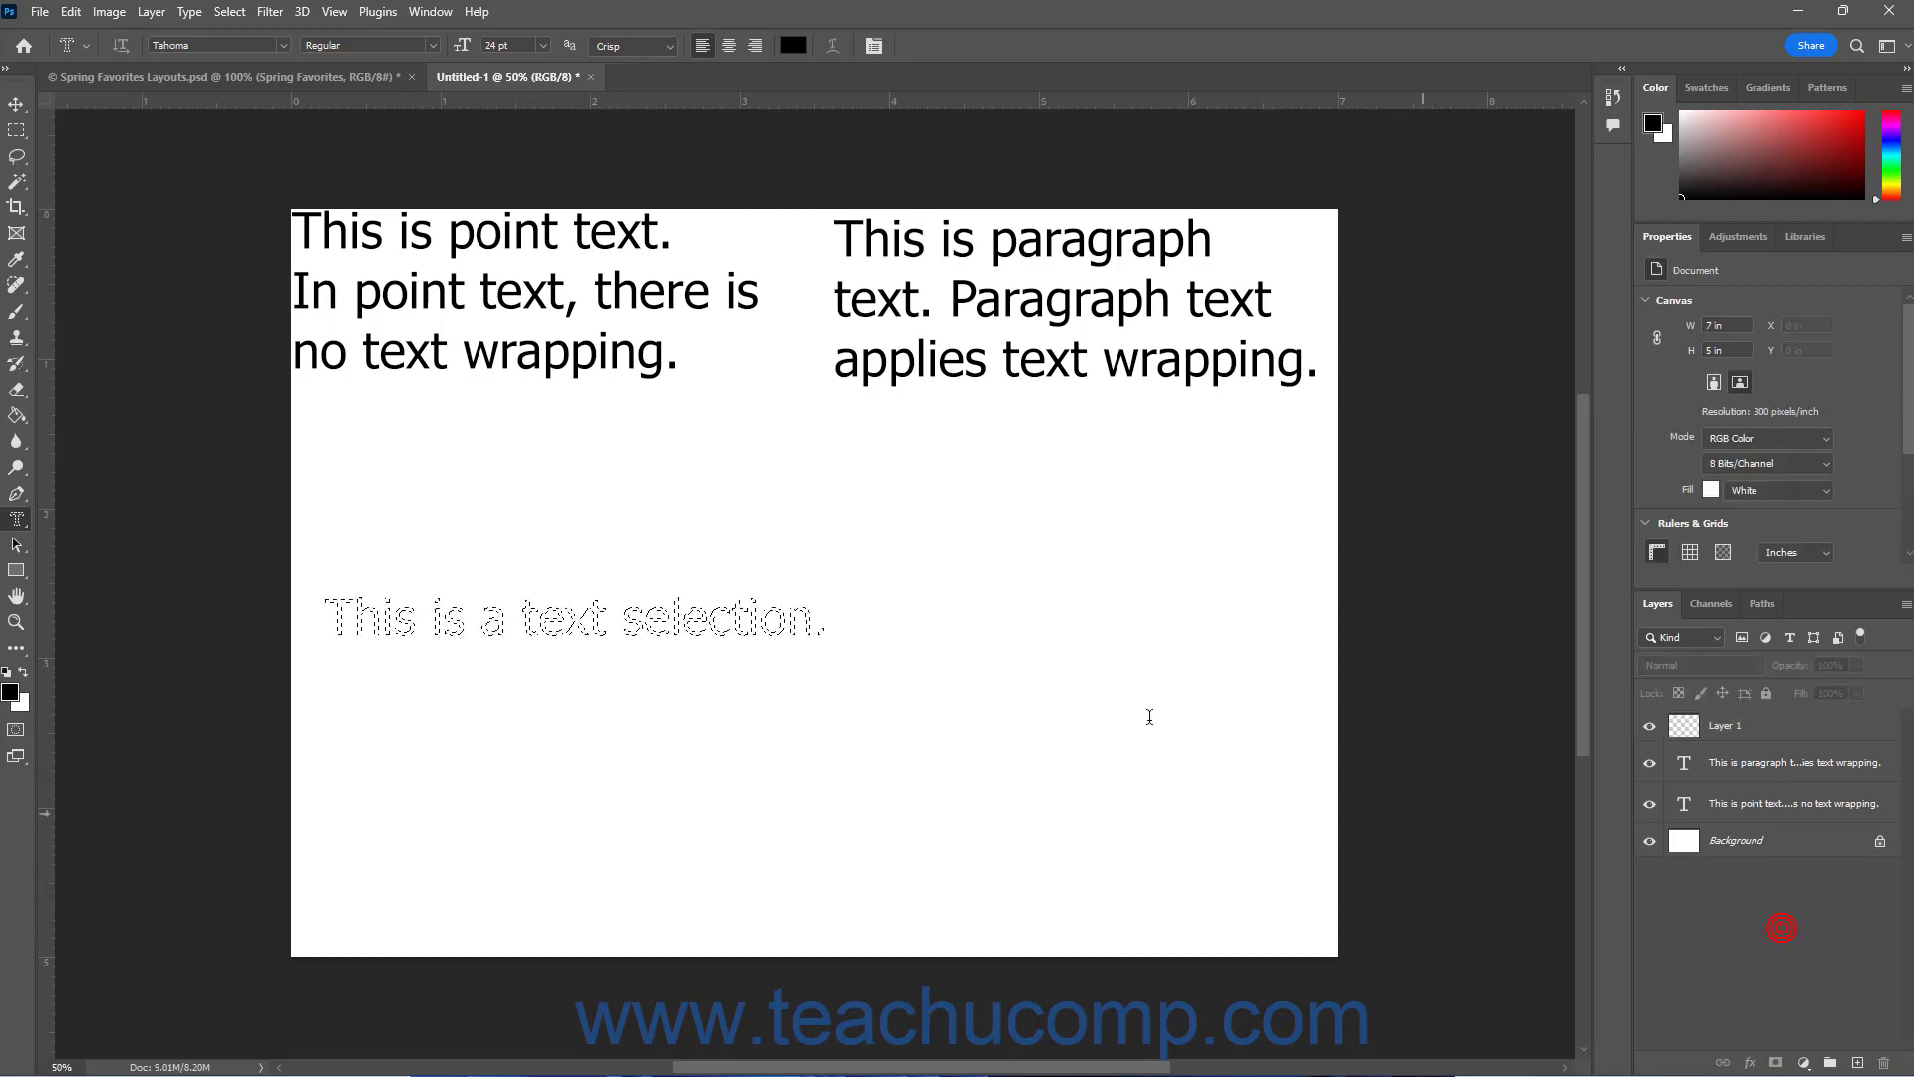
pyautogui.click(71, 11)
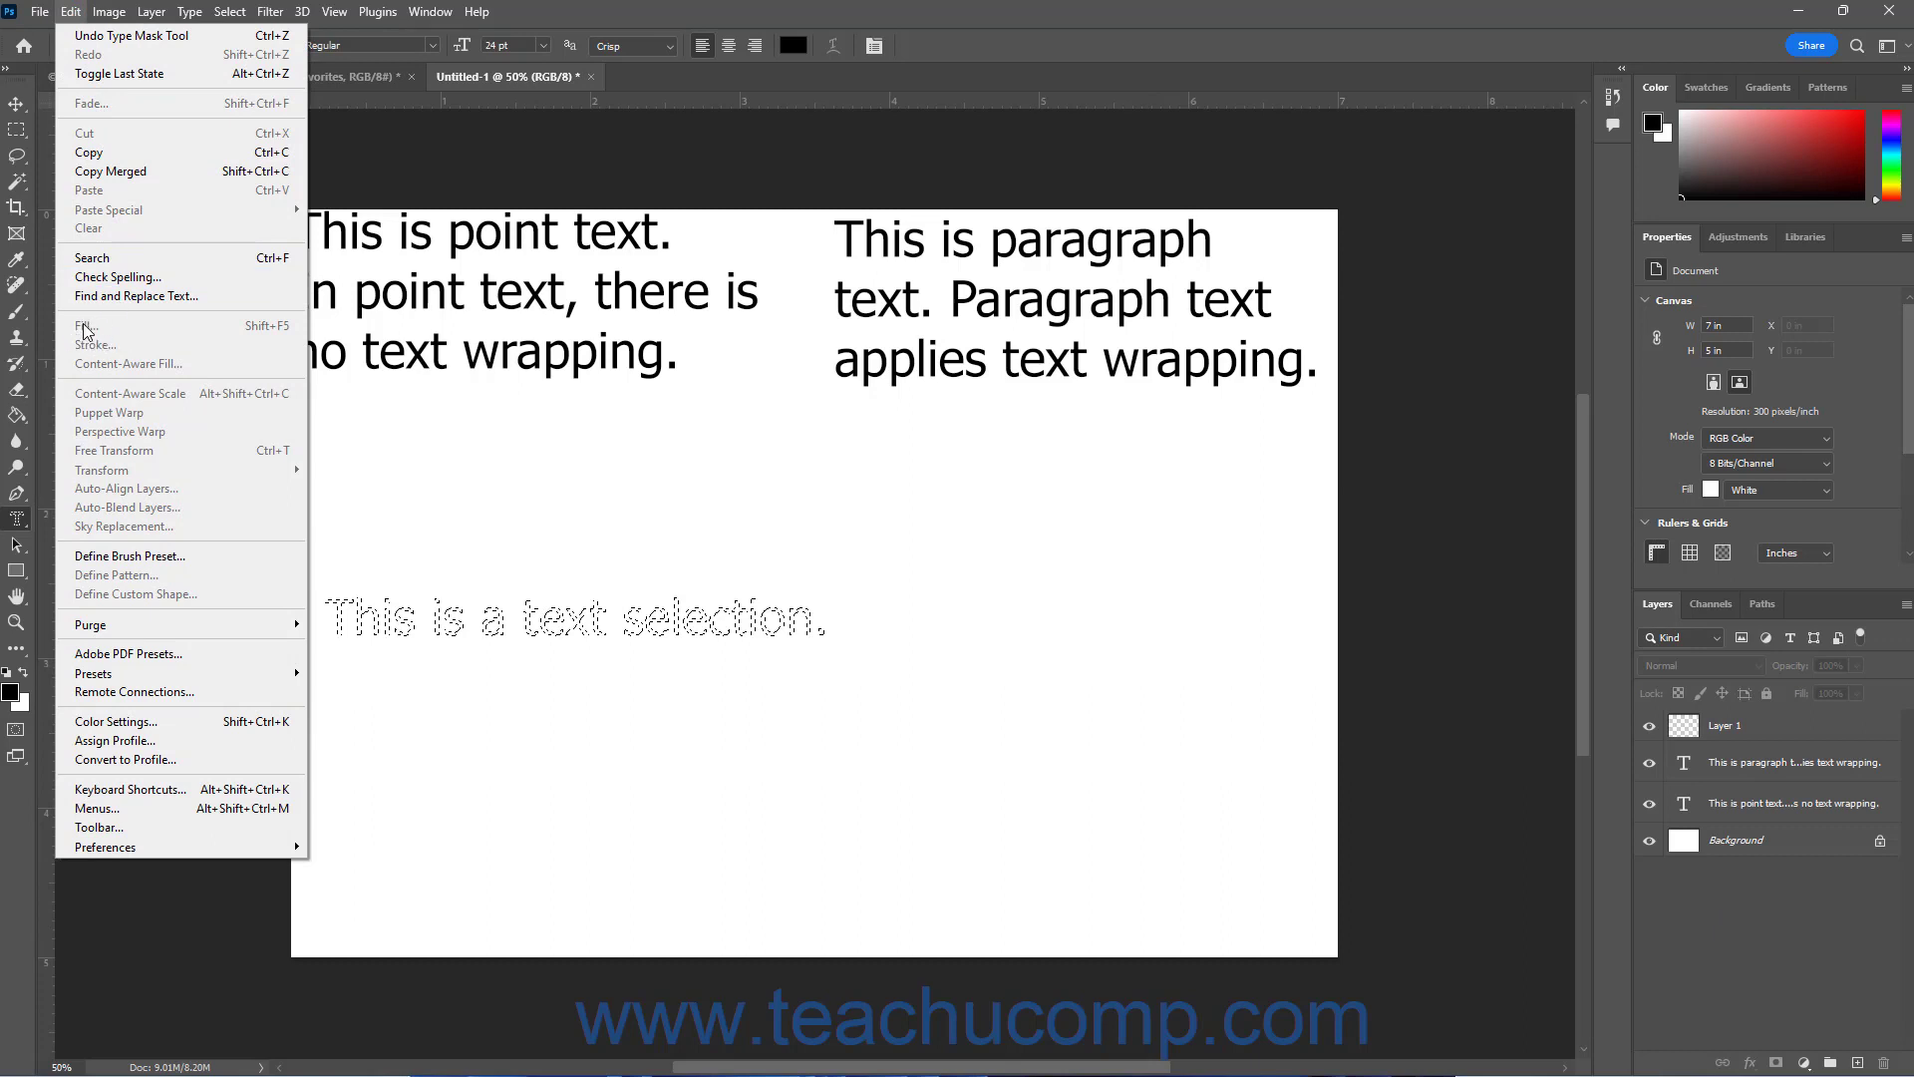
pyautogui.click(1756, 712)
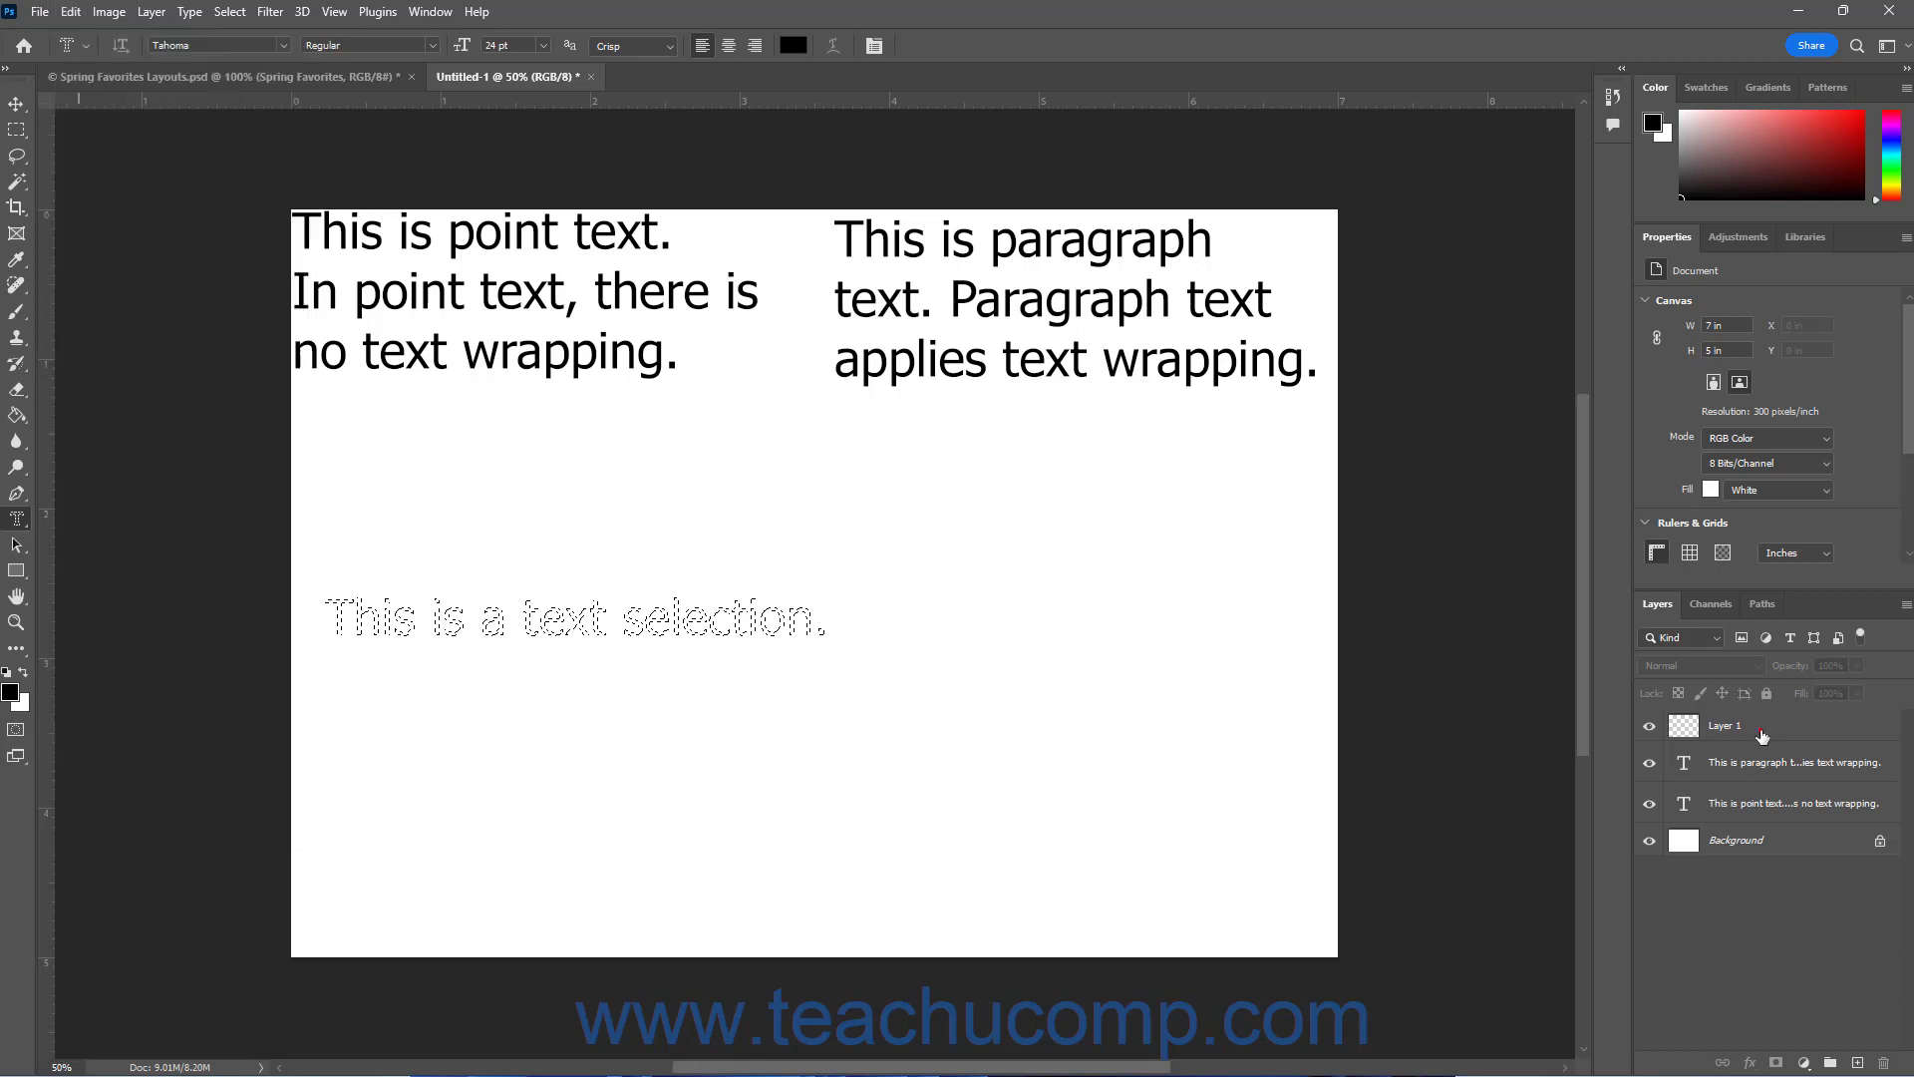
# - Fill the text-shaped selection on Layer 1 with the Foreground Color, and check the document's color channels
pyautogui.click(1756, 720)
pyautogui.click(72, 16)
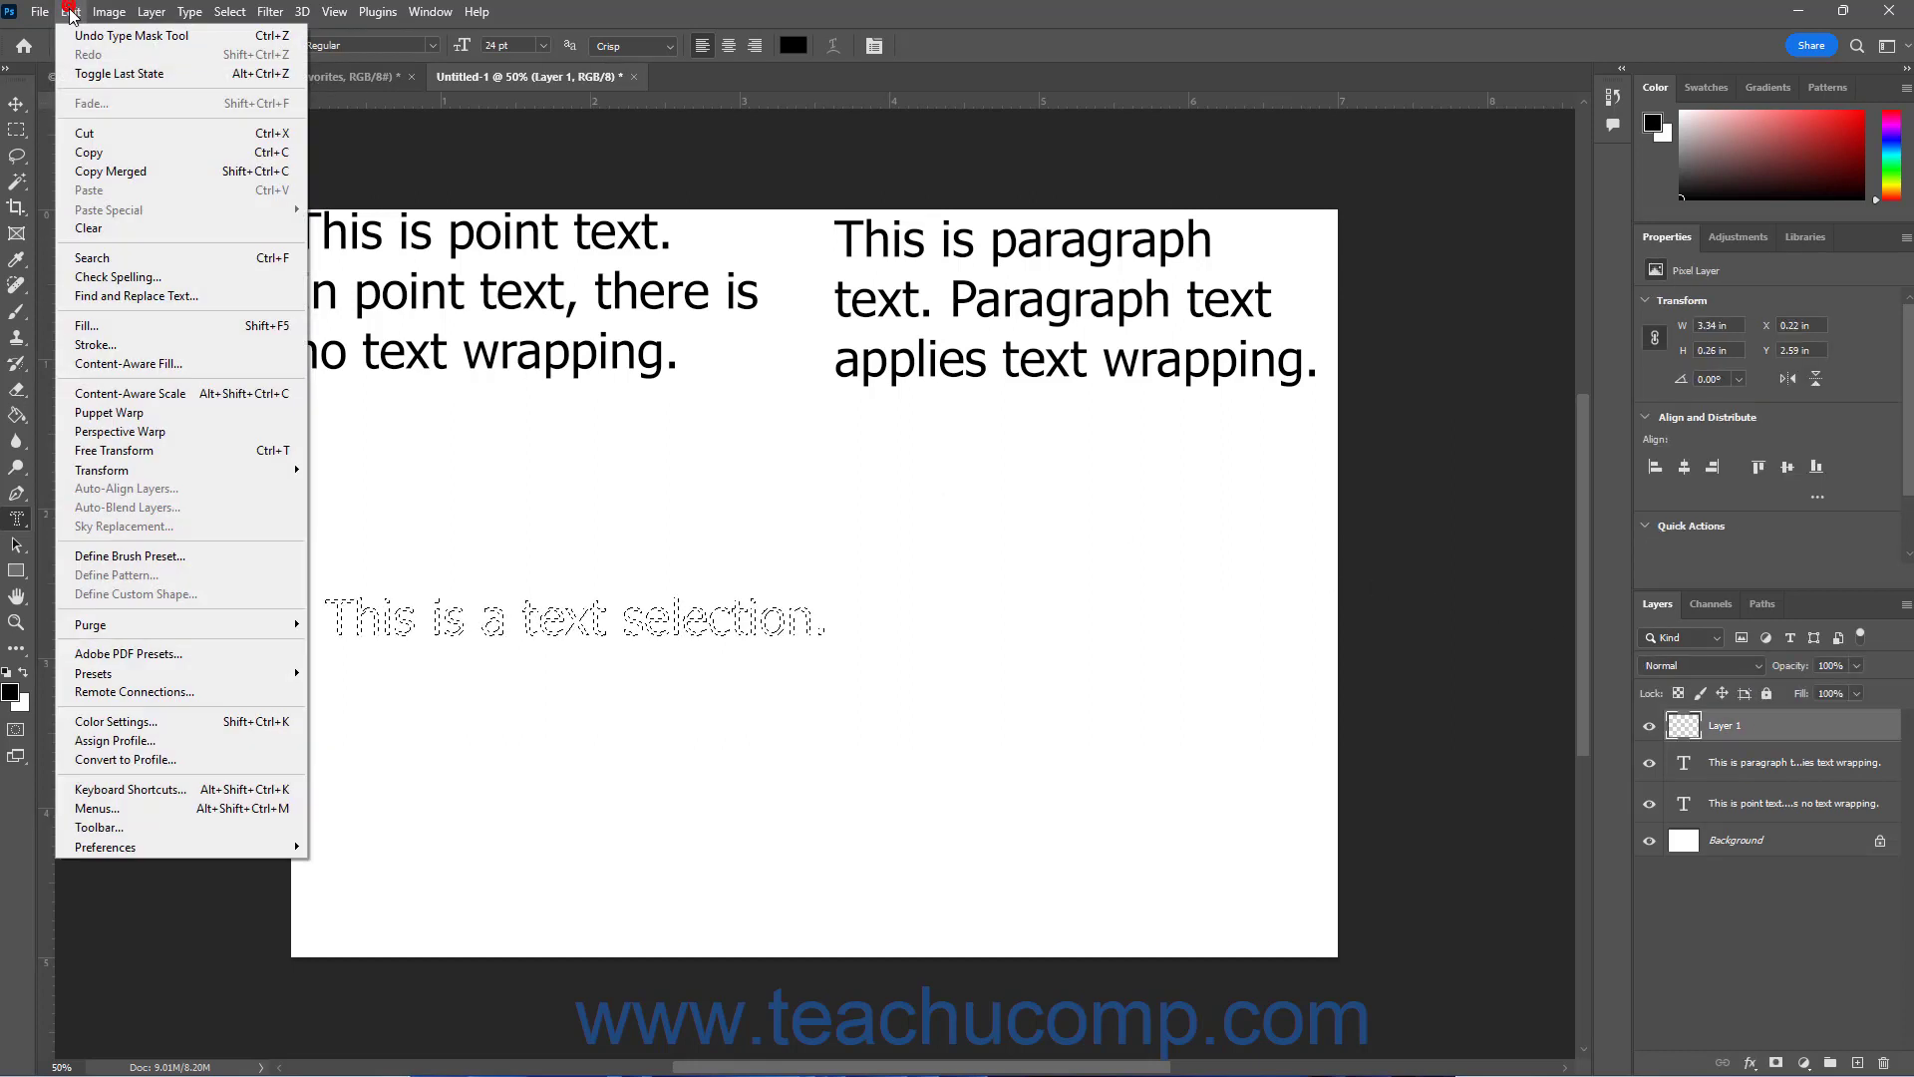
pyautogui.click(110, 317)
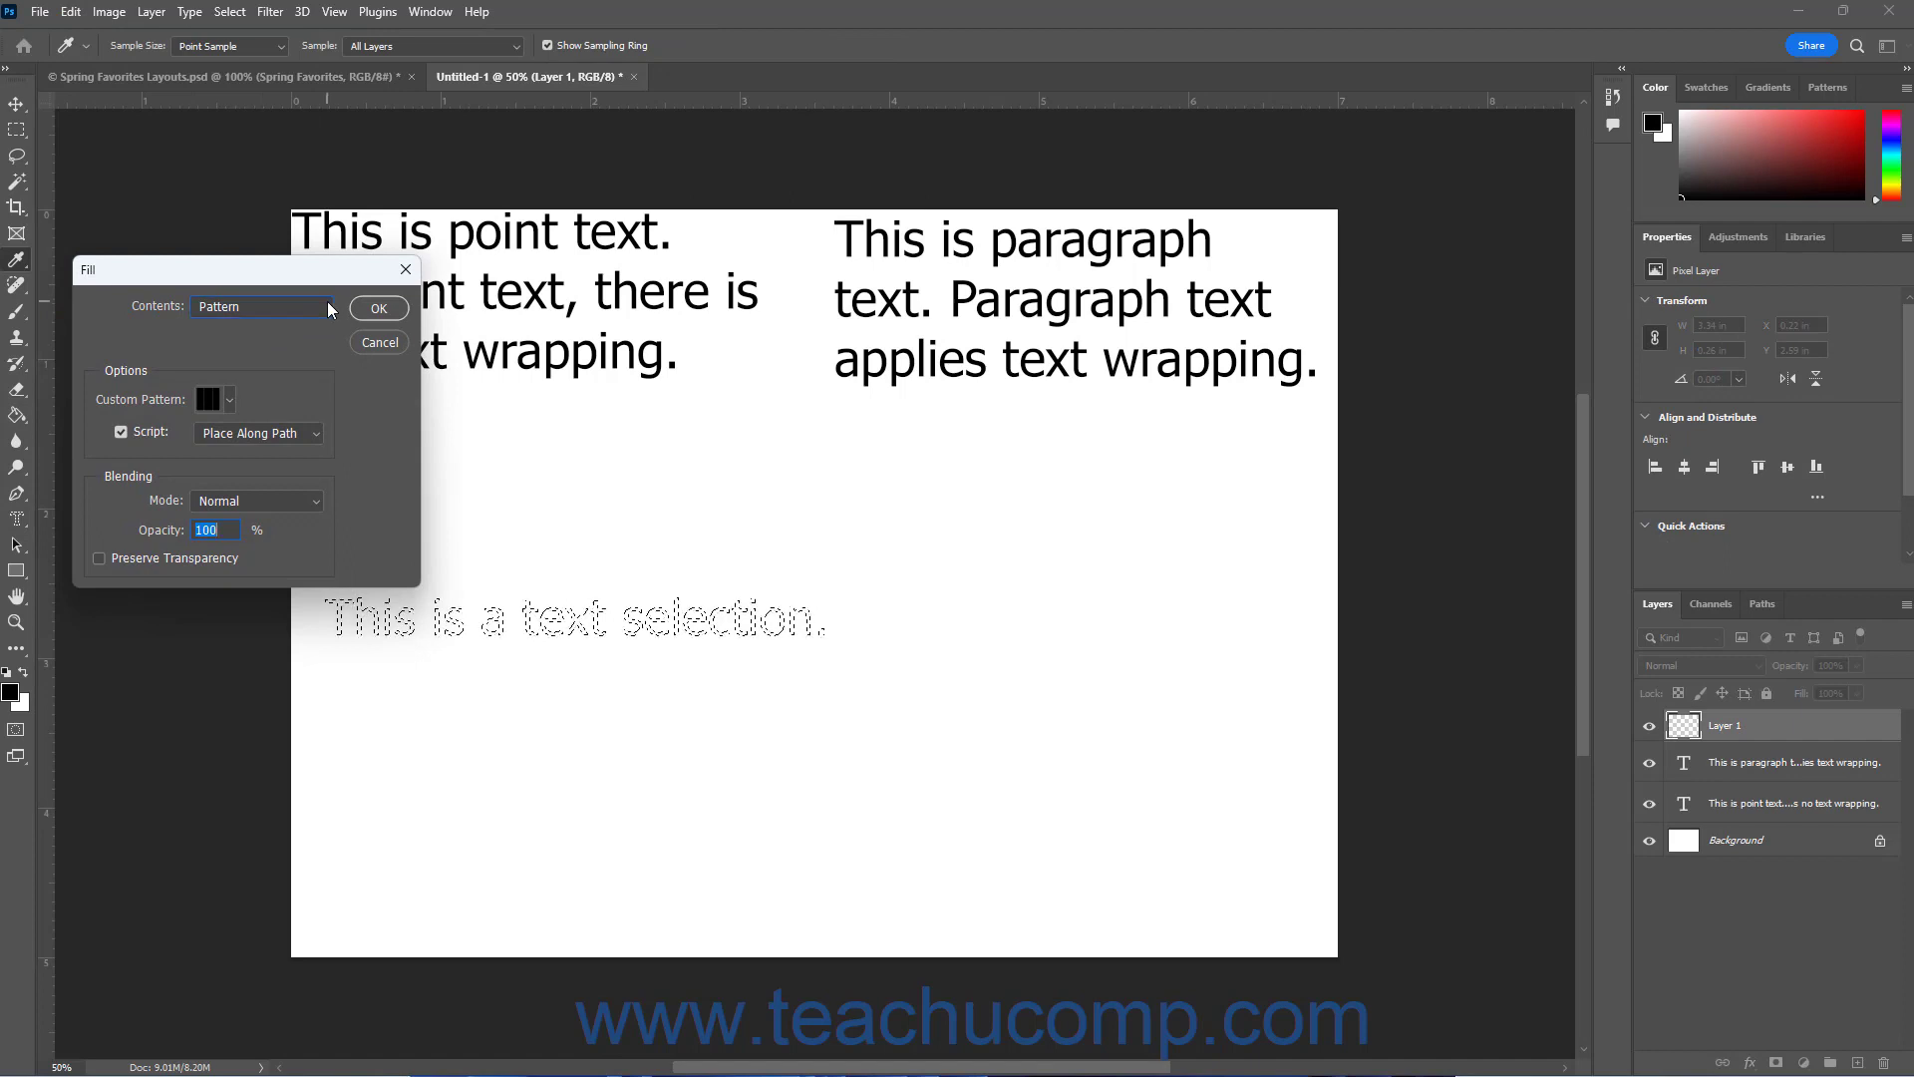
pyautogui.click(329, 309)
pyautogui.click(309, 321)
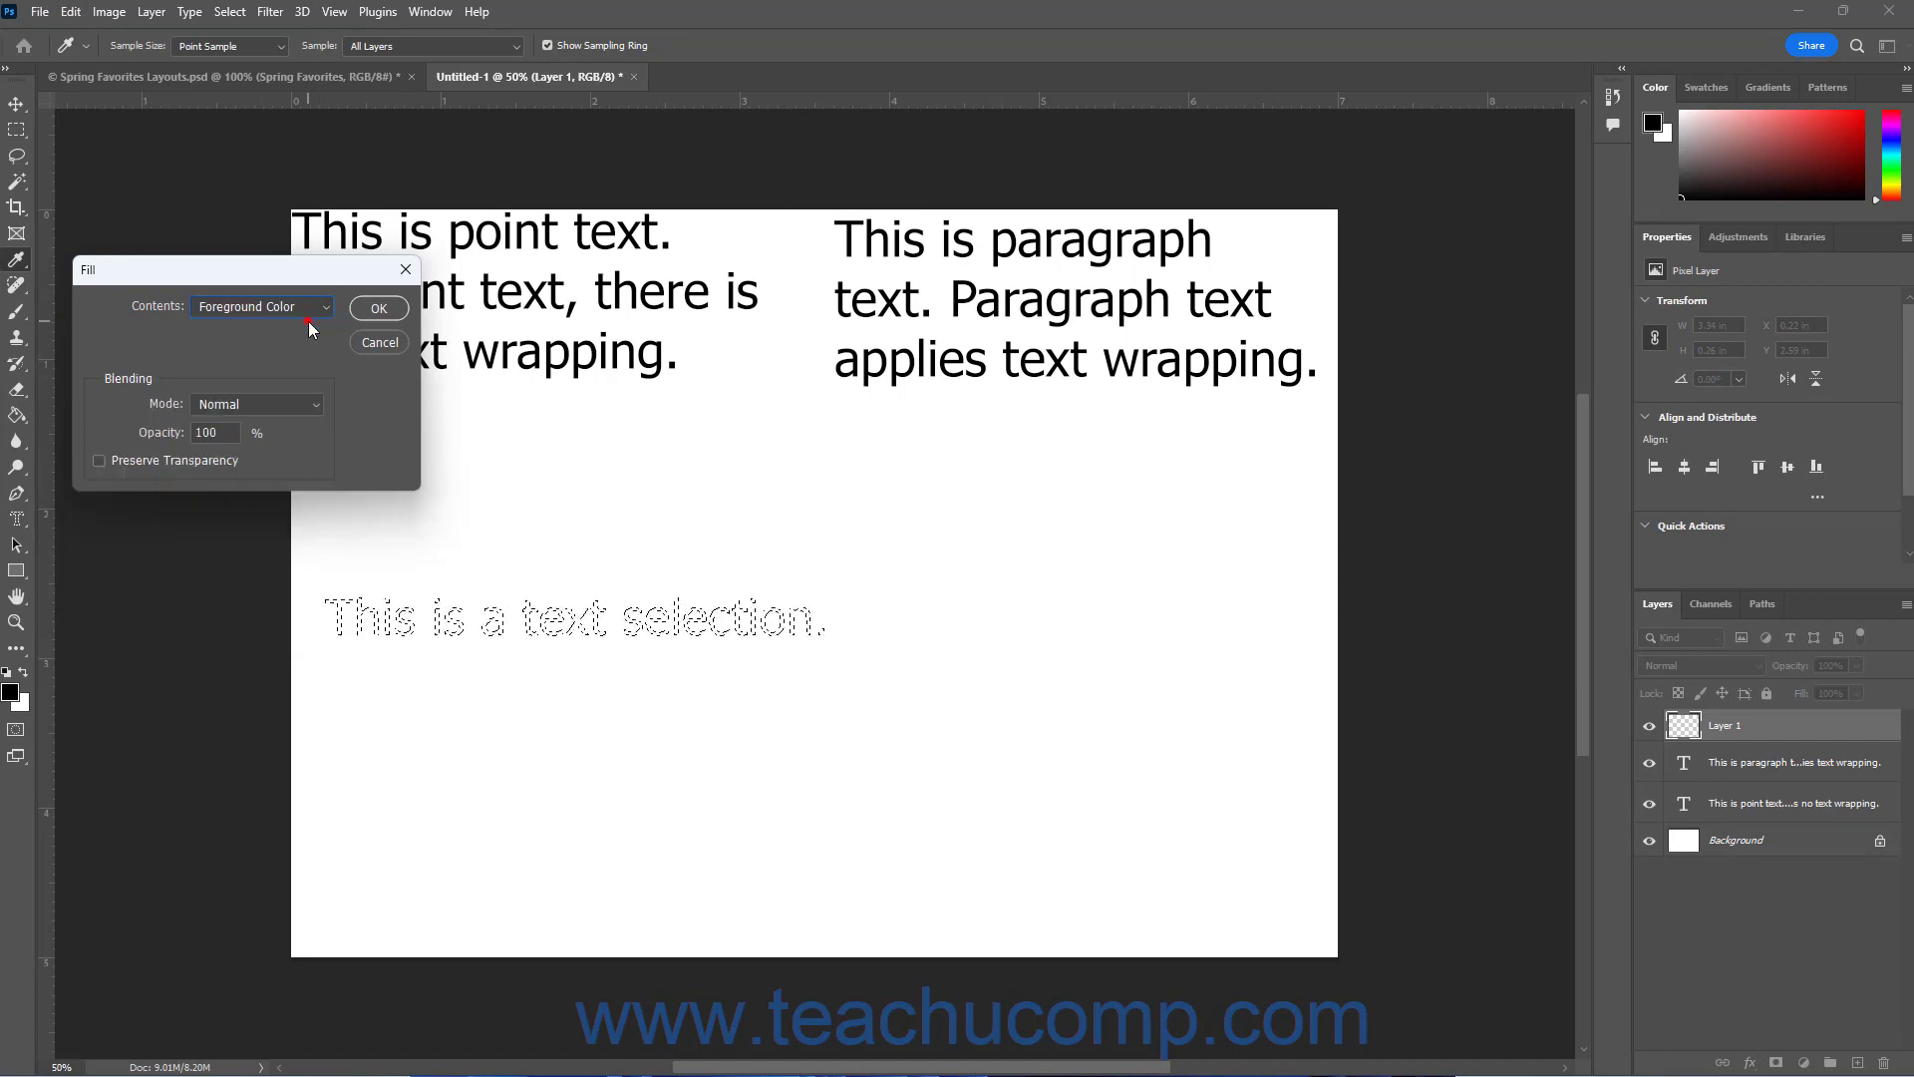
pyautogui.click(378, 308)
pyautogui.press('t')
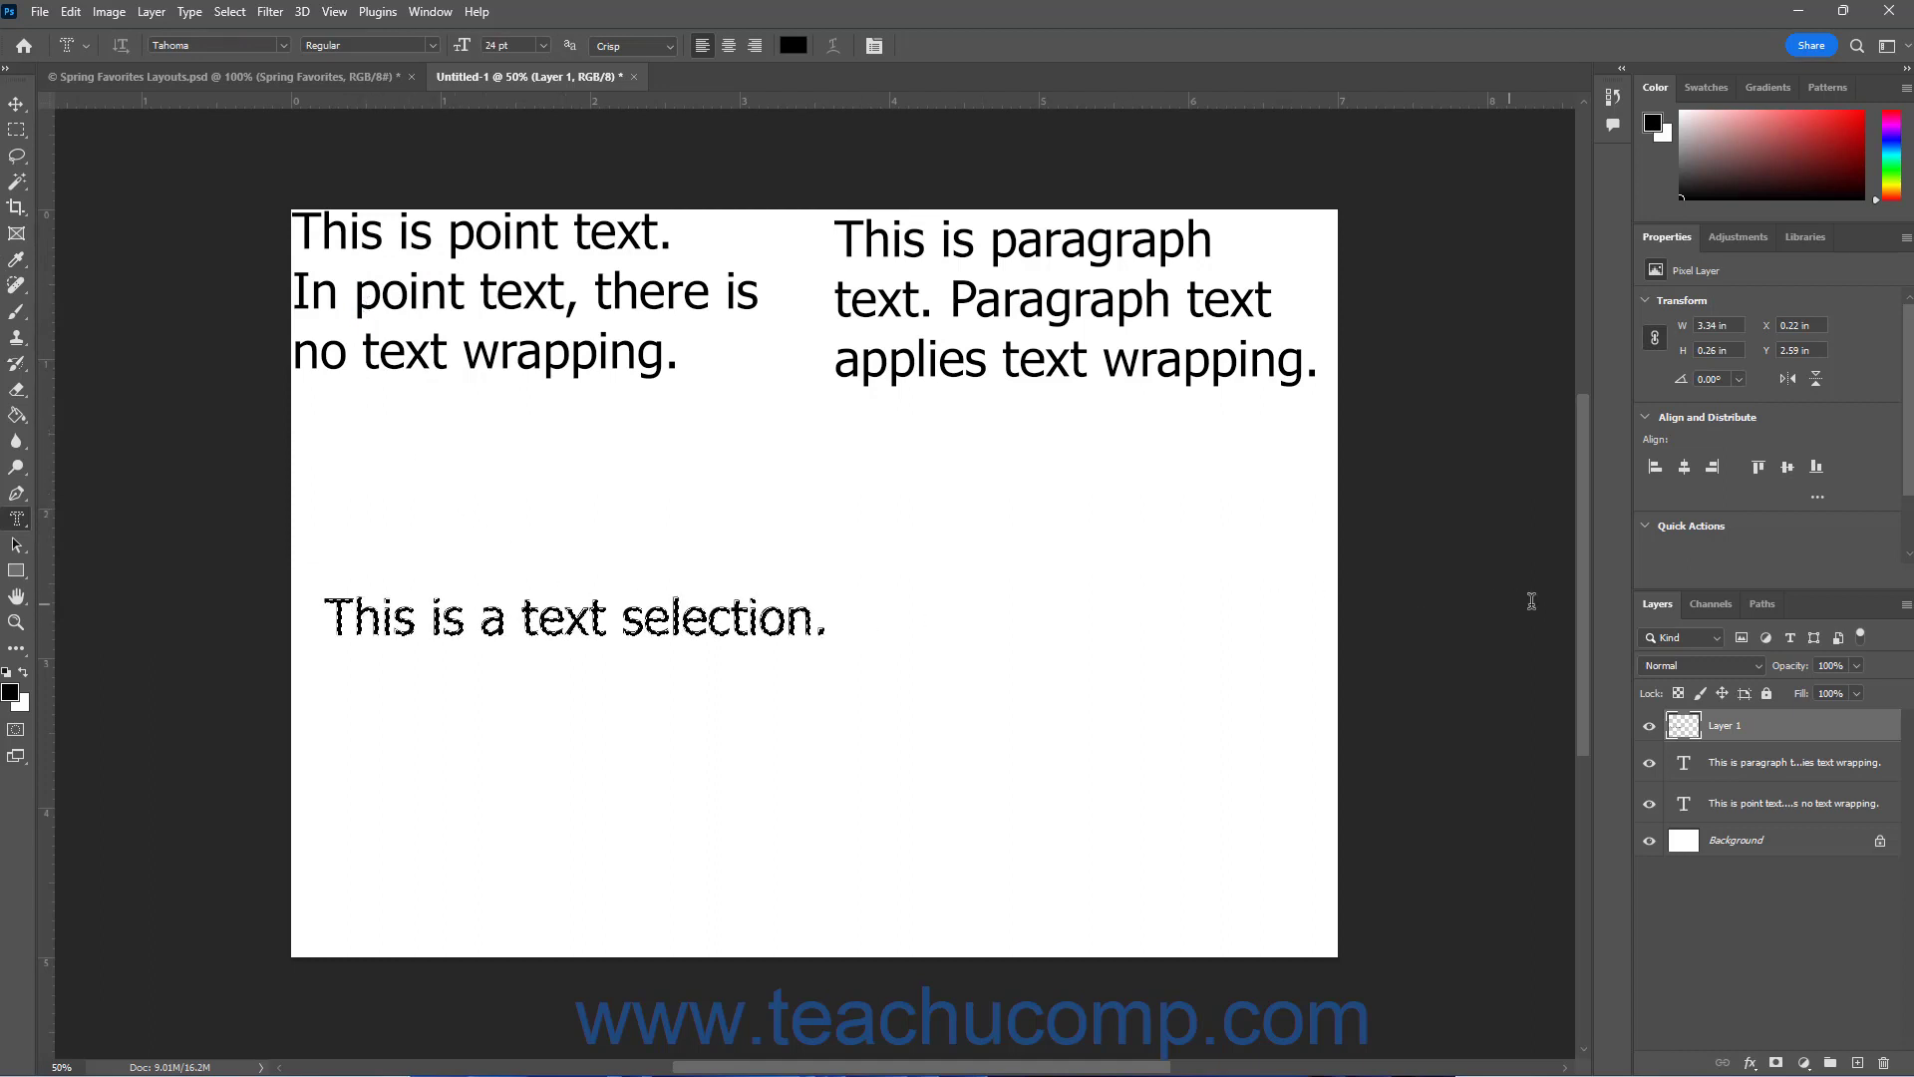
pyautogui.click(1713, 604)
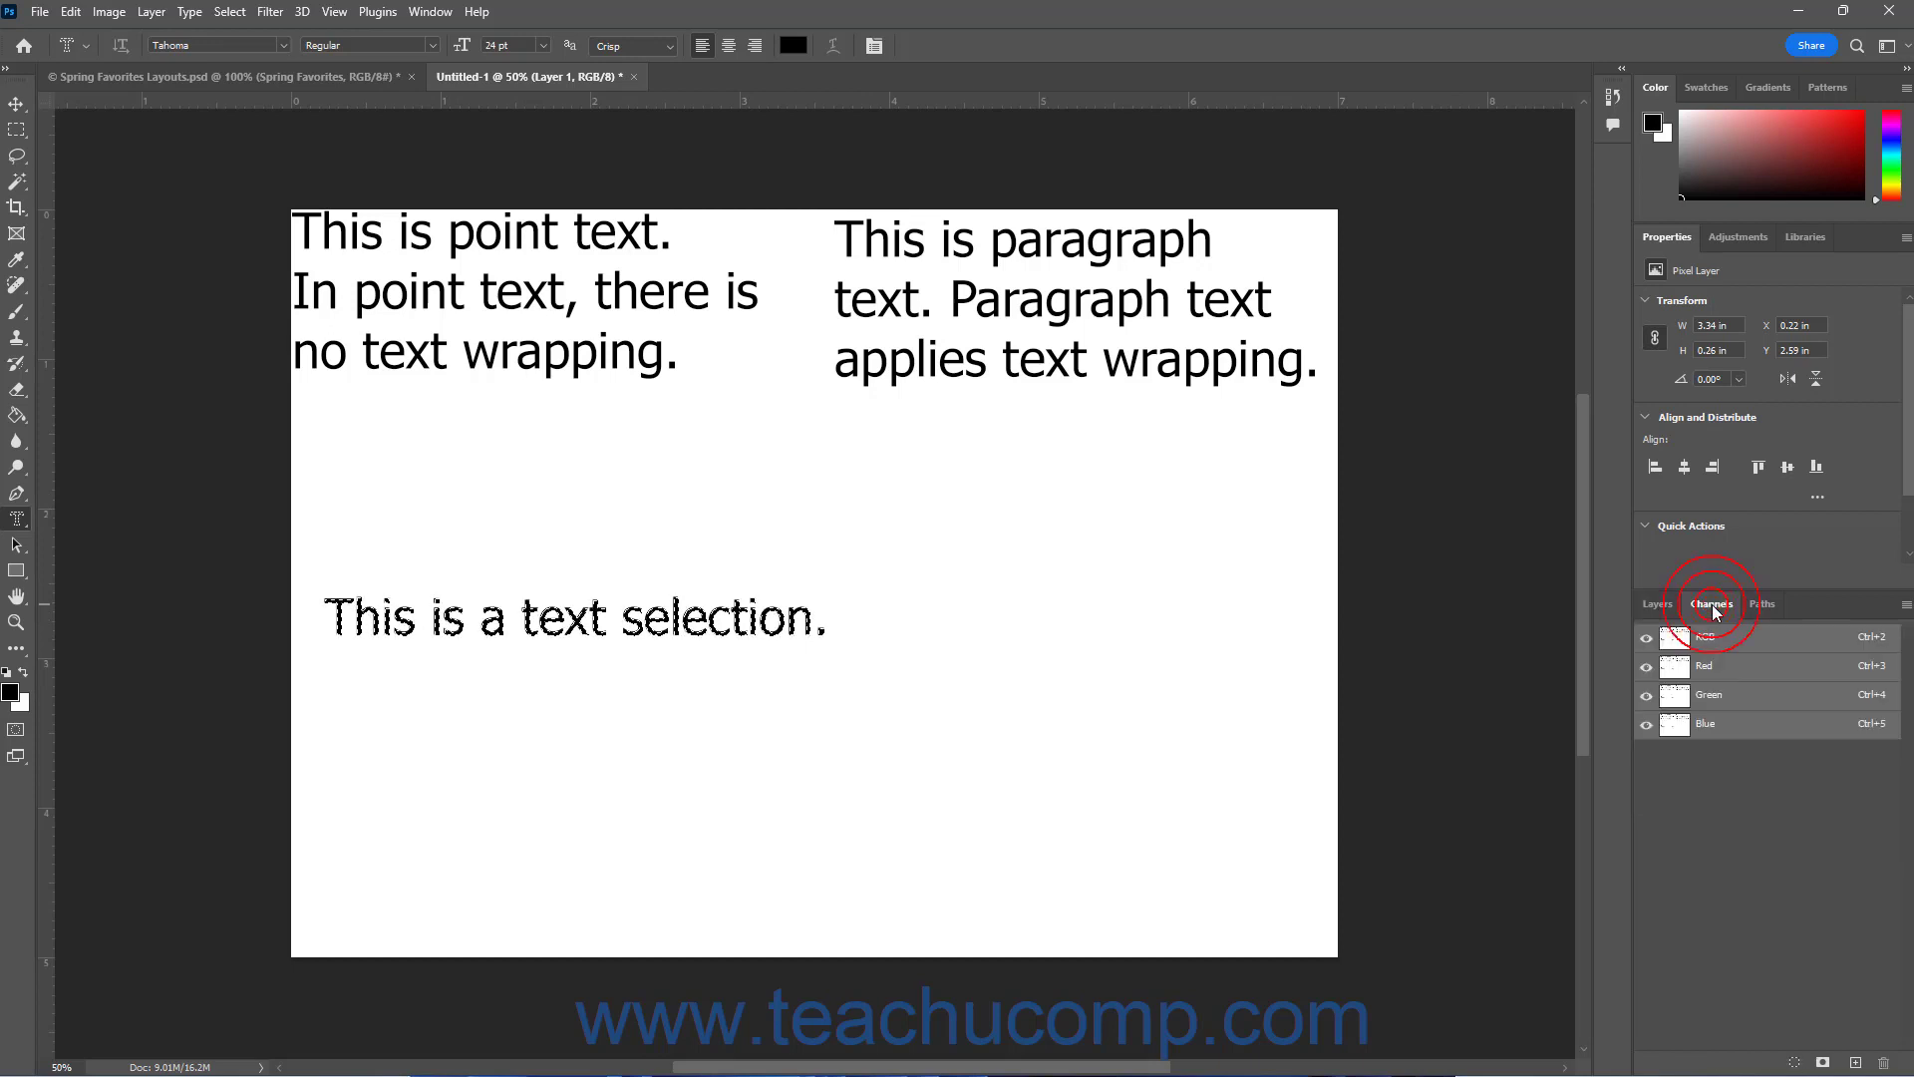
pyautogui.click(1659, 605)
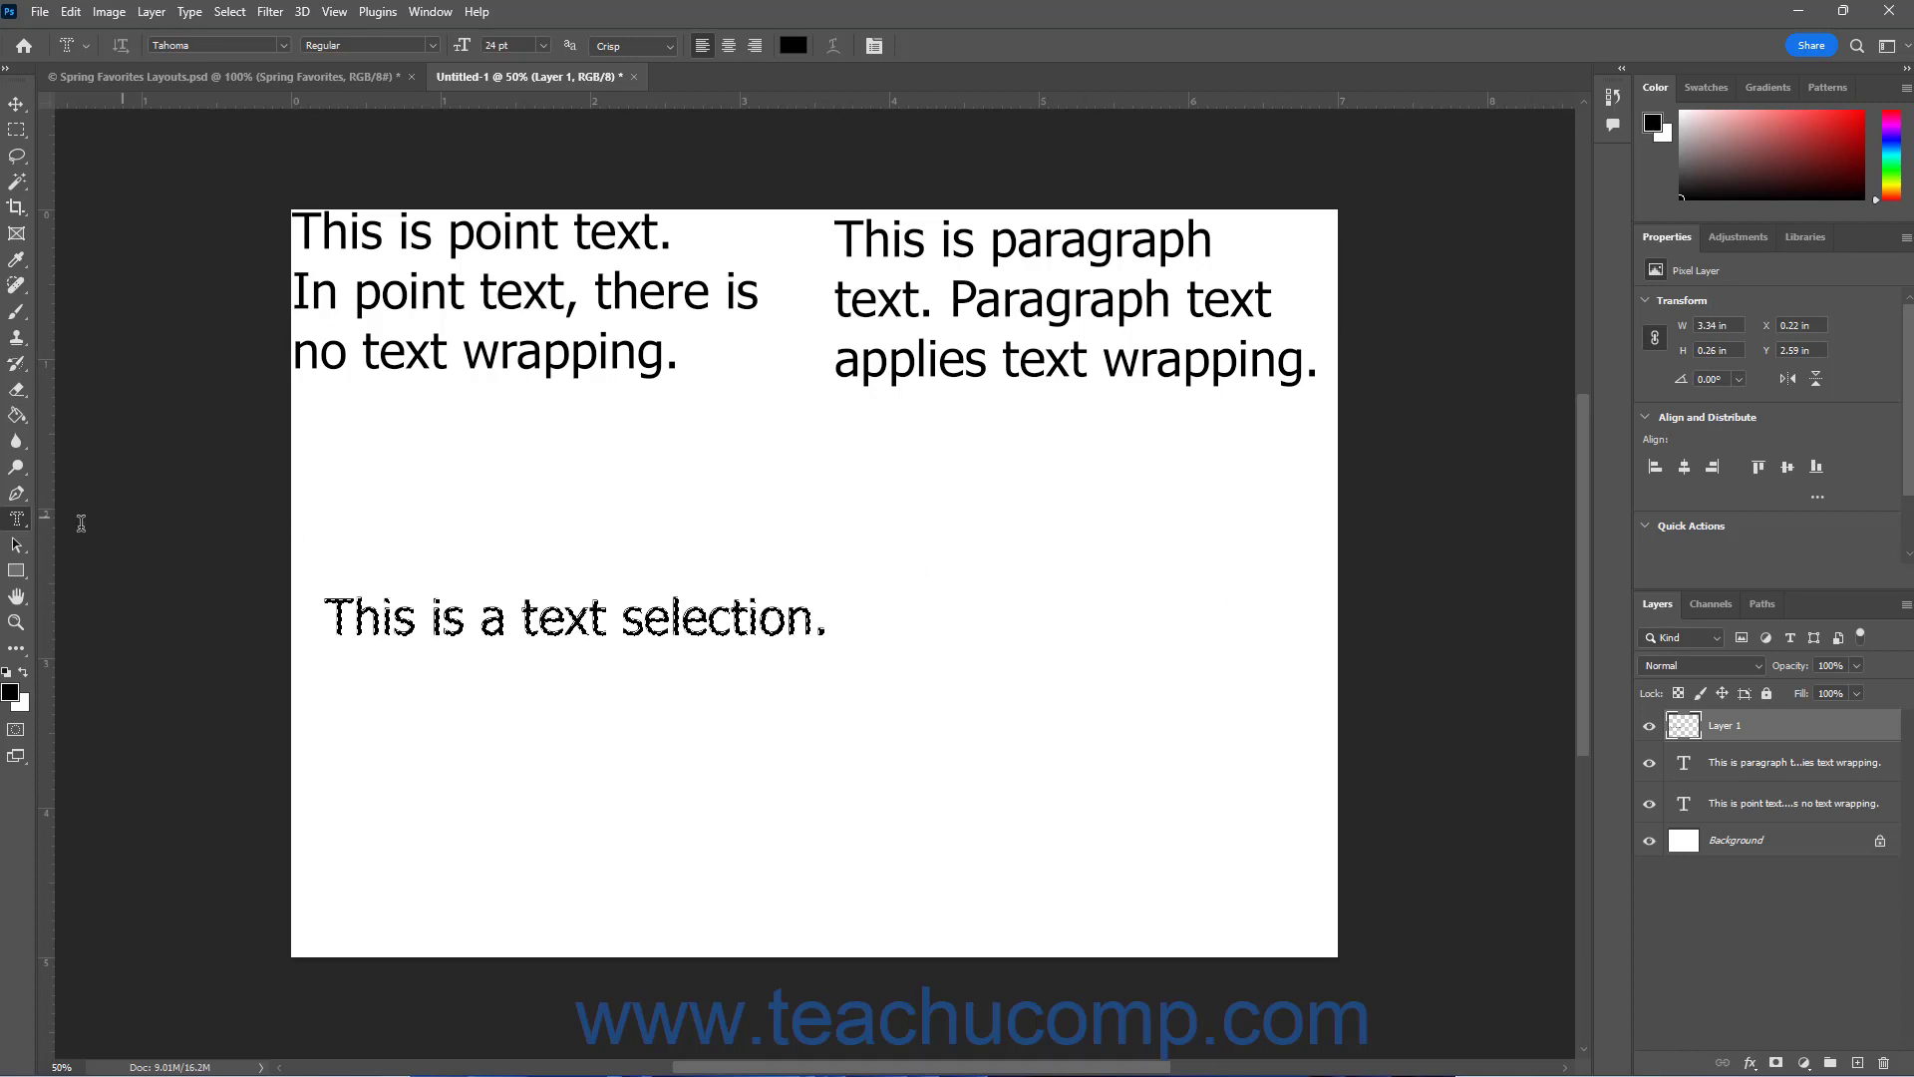
# - Switch to the Horizontal Type tool and deselect the text-shaped selection
pyautogui.rightClick(17, 518)
pyautogui.click(111, 519)
pyautogui.click(229, 11)
pyautogui.click(235, 52)
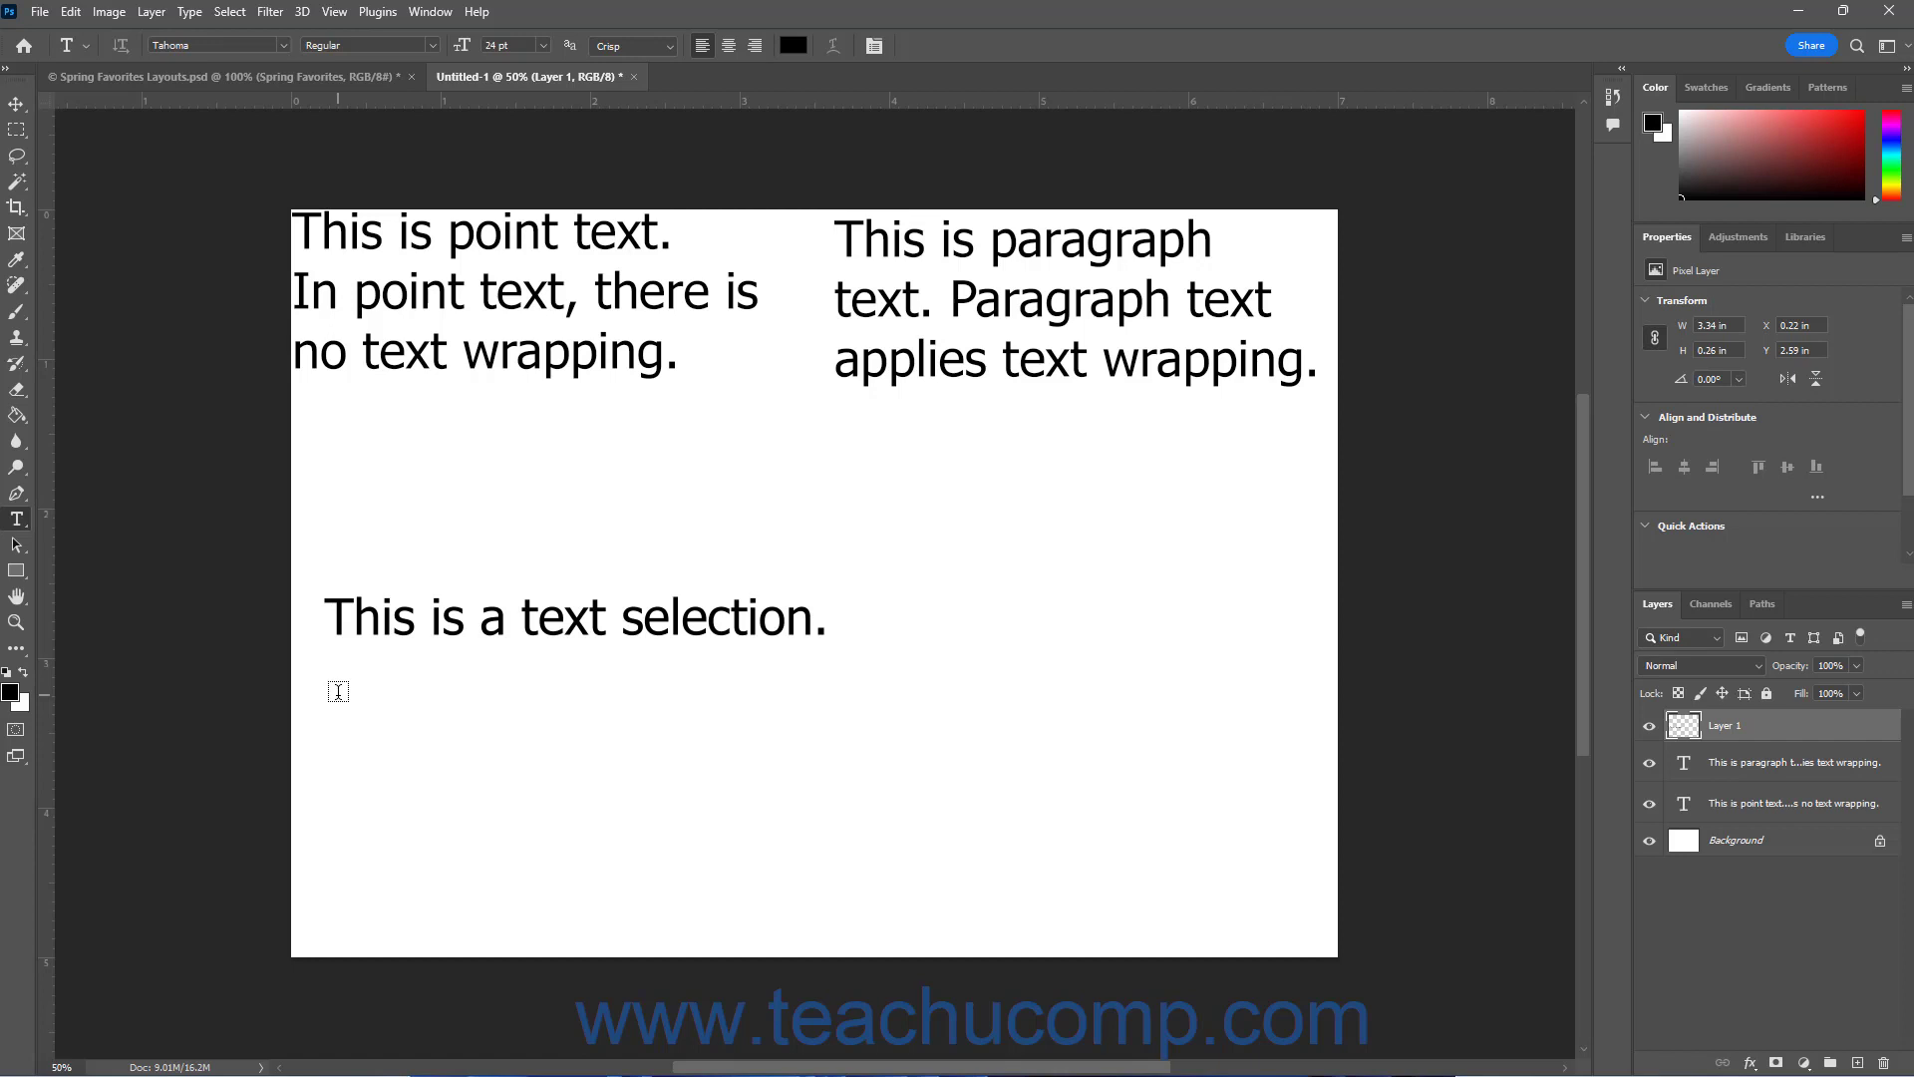
# - Draw a wide paragraph text box below "This is a text selection." and set its font to Segoe Print
pyautogui.moveTo(338, 691); pyautogui.dragTo(1302, 848)
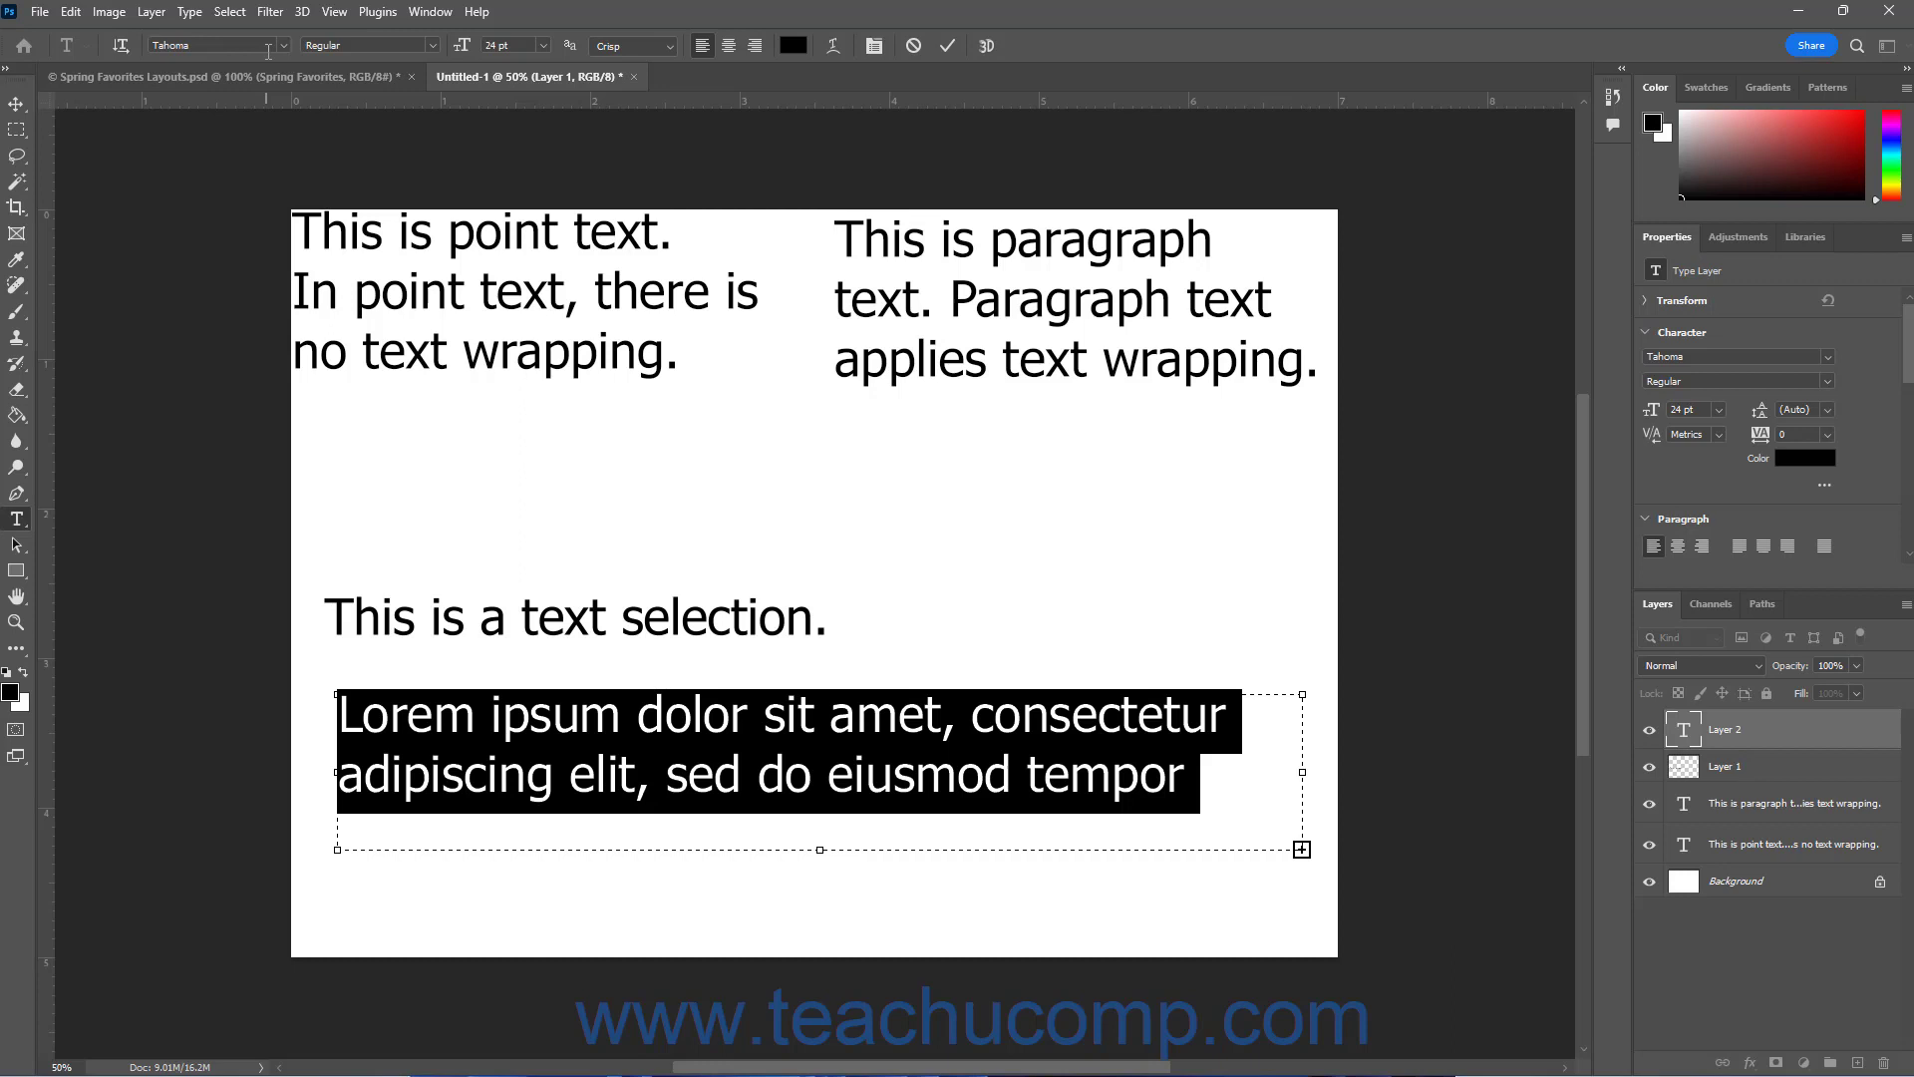
pyautogui.click(283, 46)
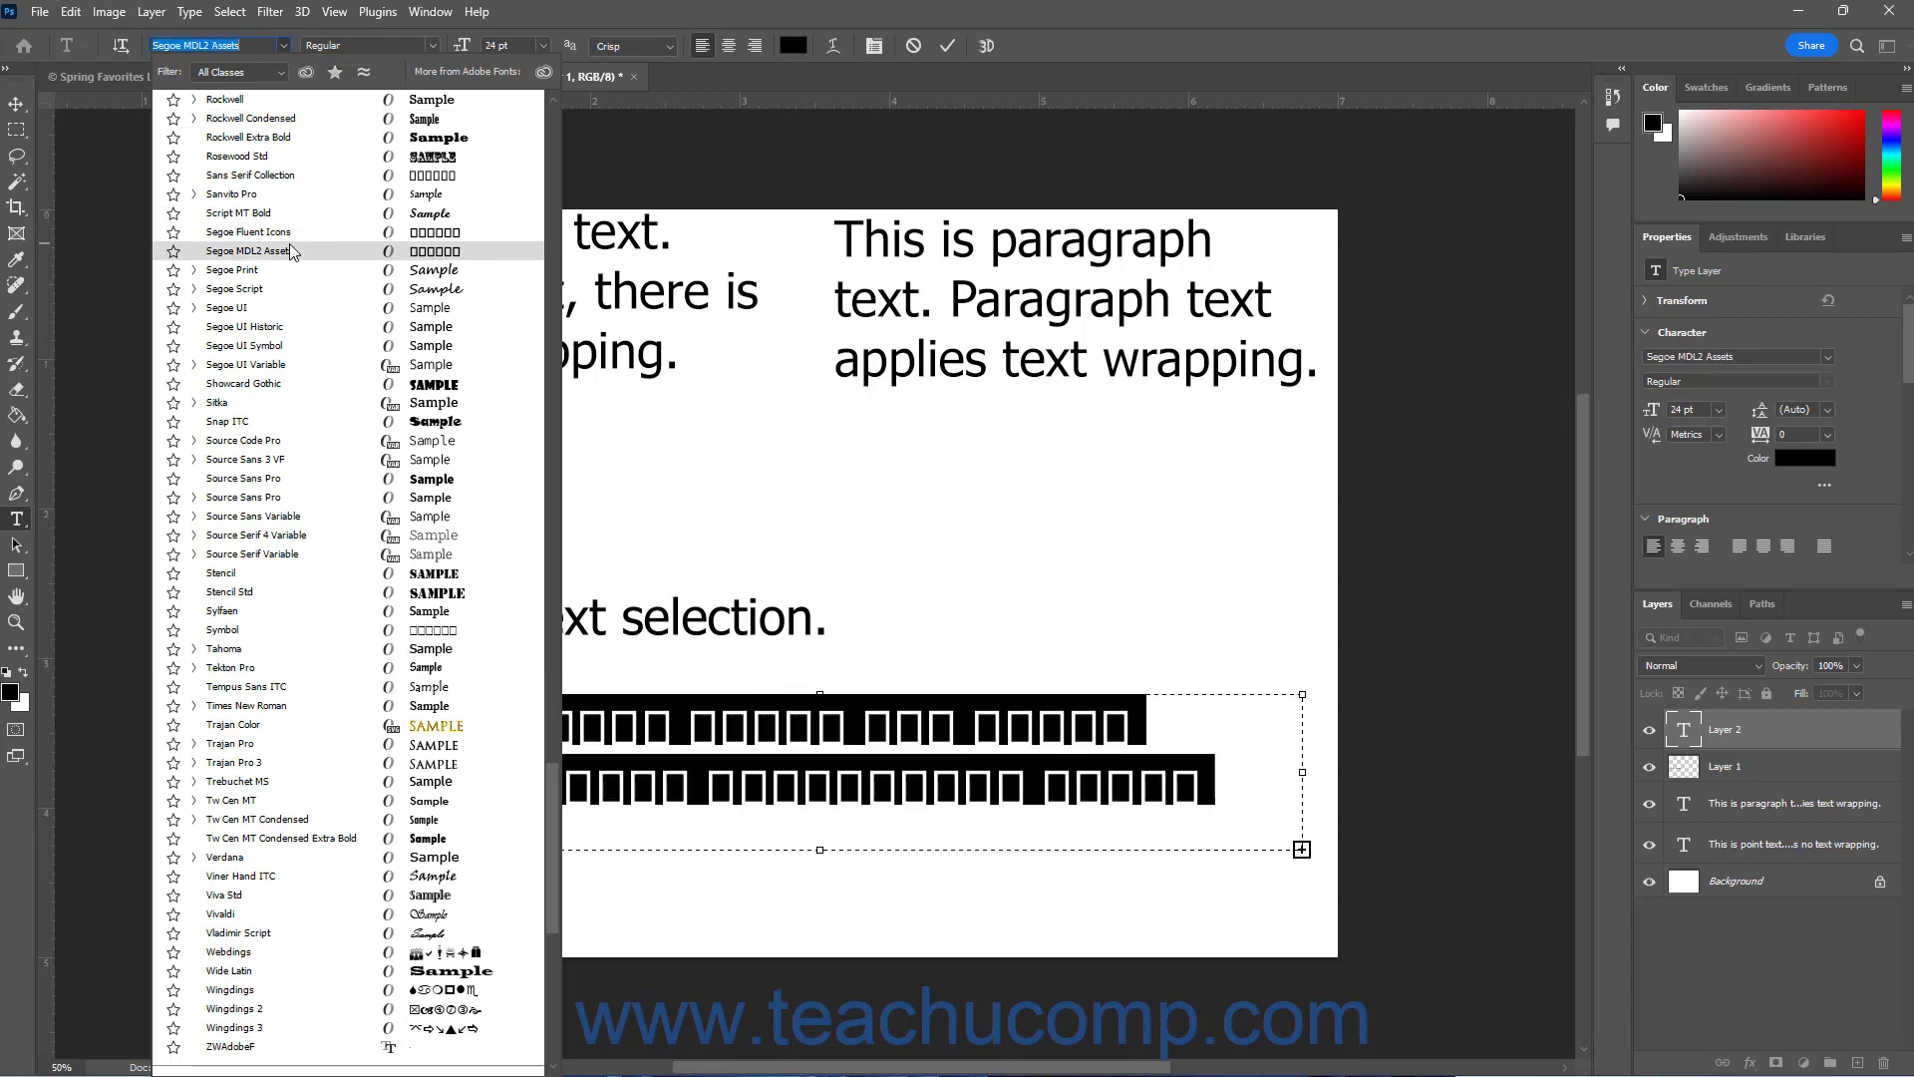
pyautogui.click(287, 269)
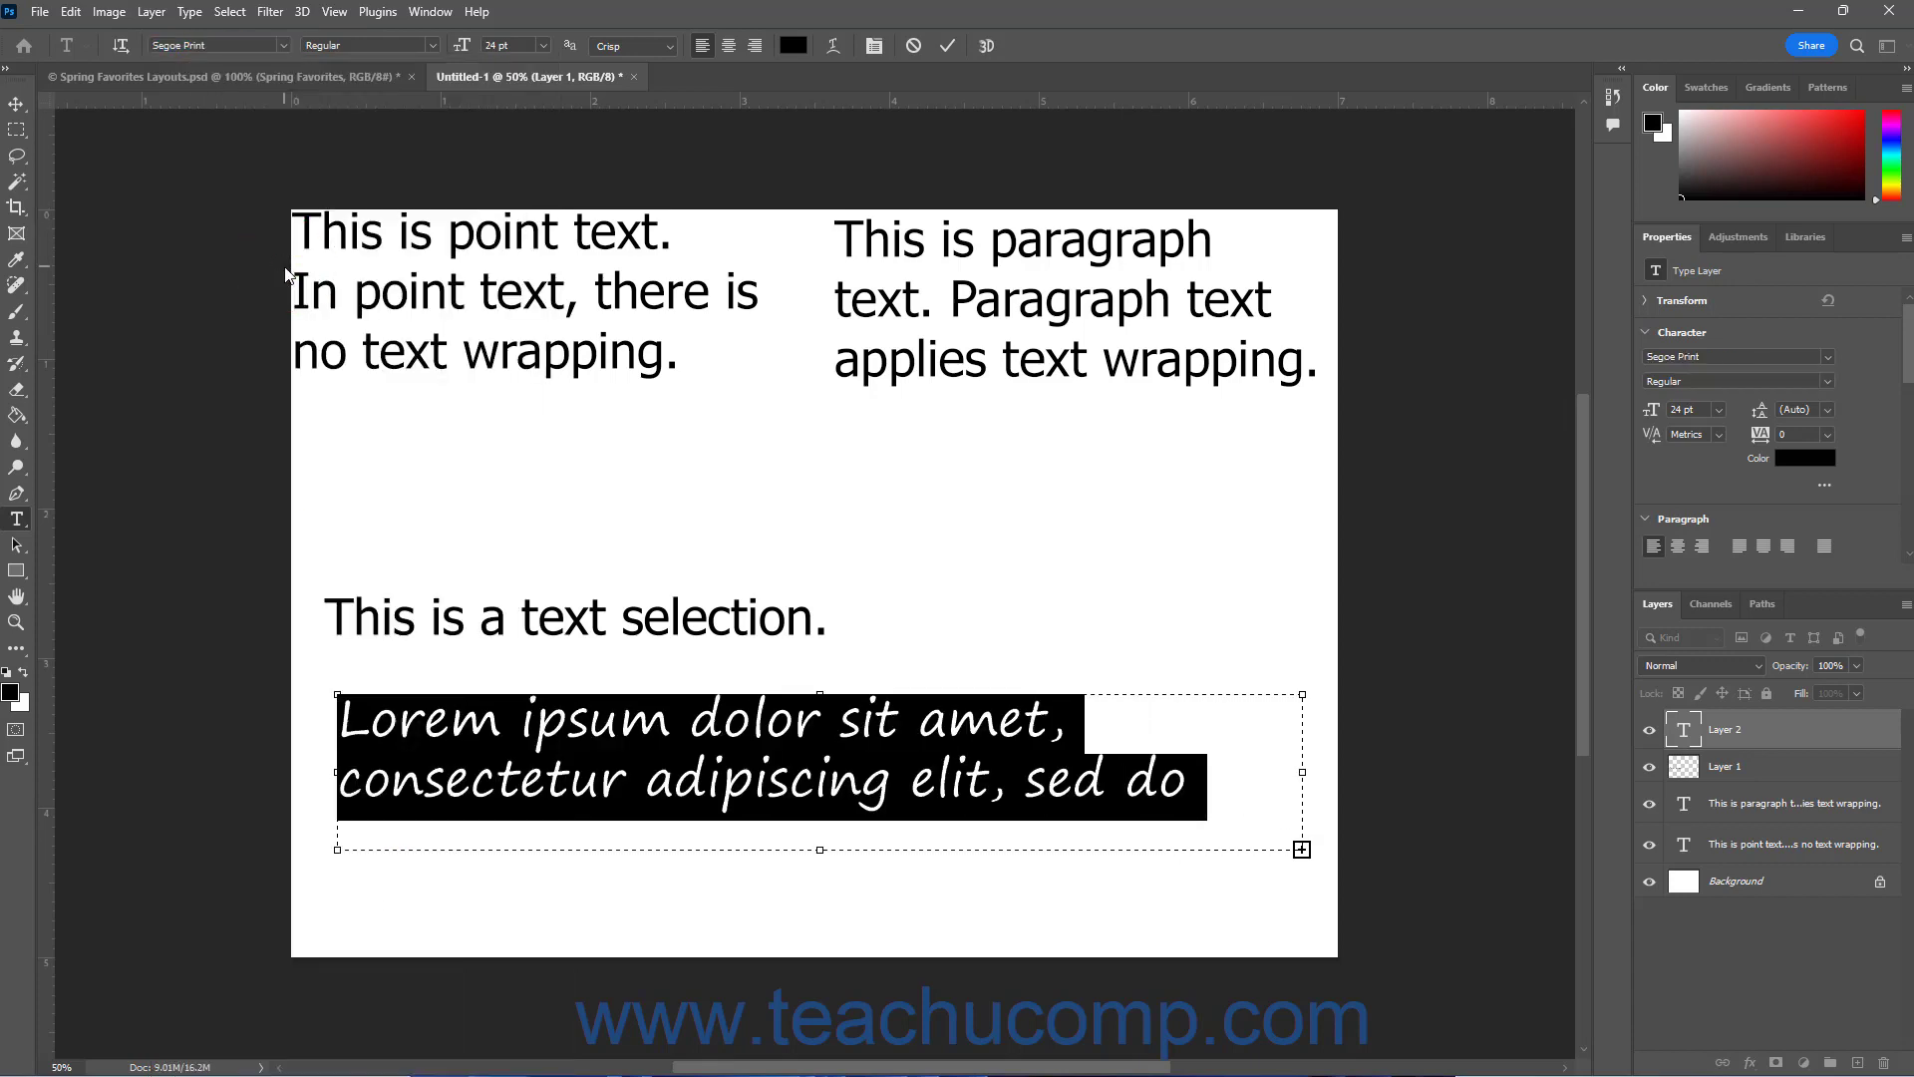
# - Enter "This is some text I am typing. It is paragraph text, which wraps." in the paragraph text box and commit it
pyautogui.write('This is ')
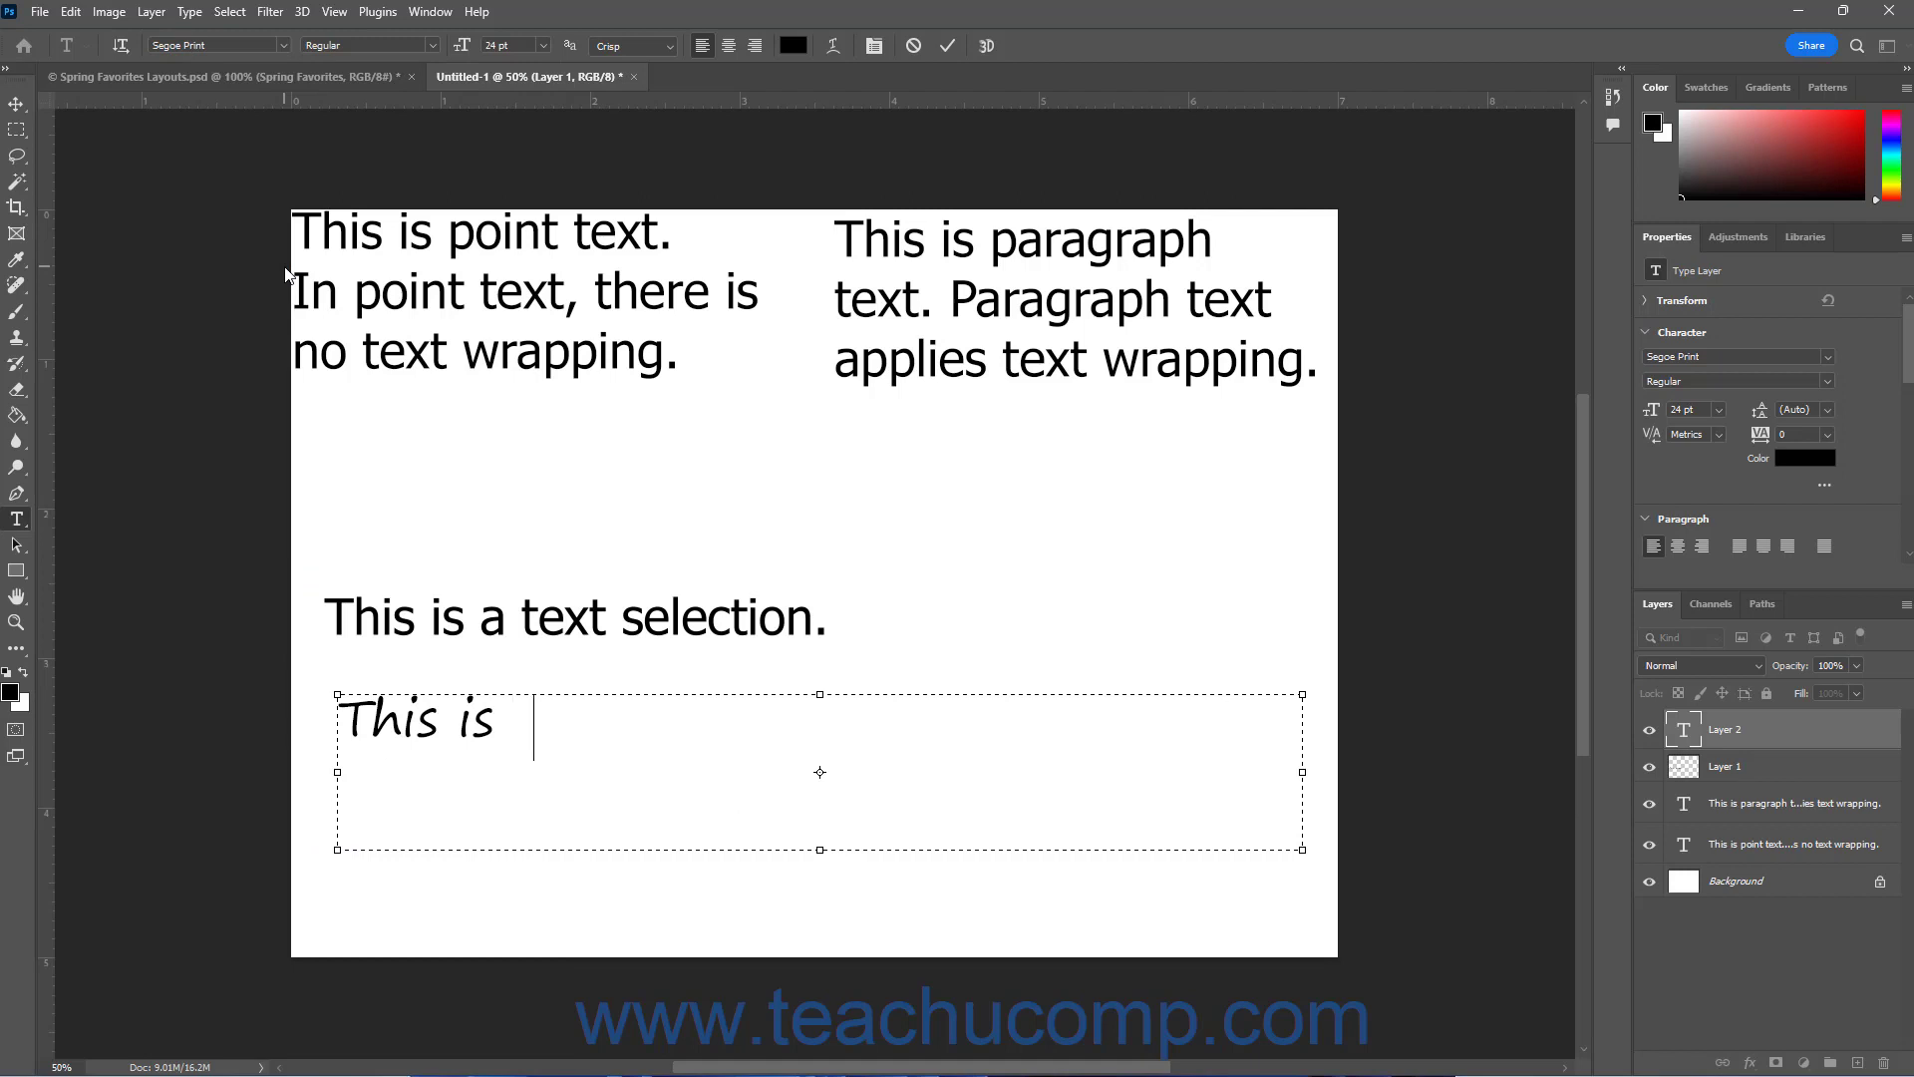
pyautogui.write('some text ')
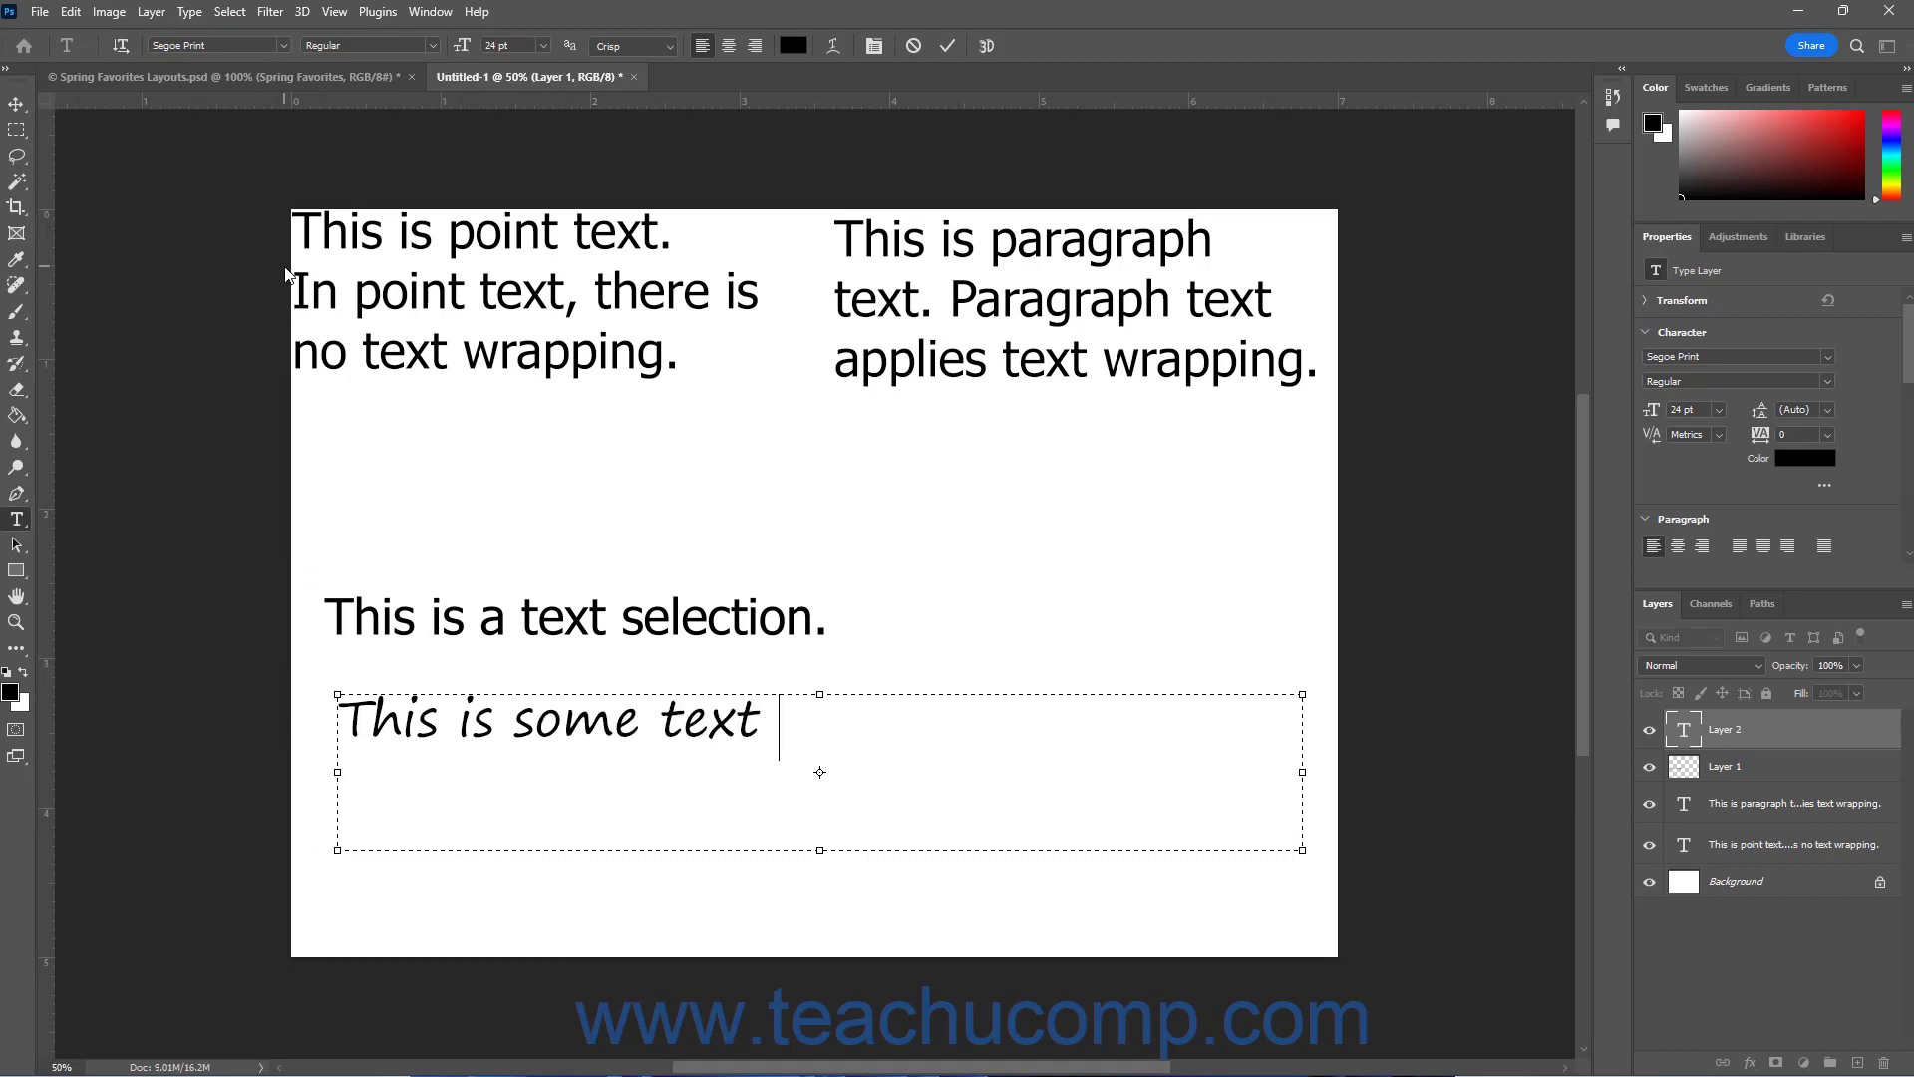
pyautogui.write('I am ty')
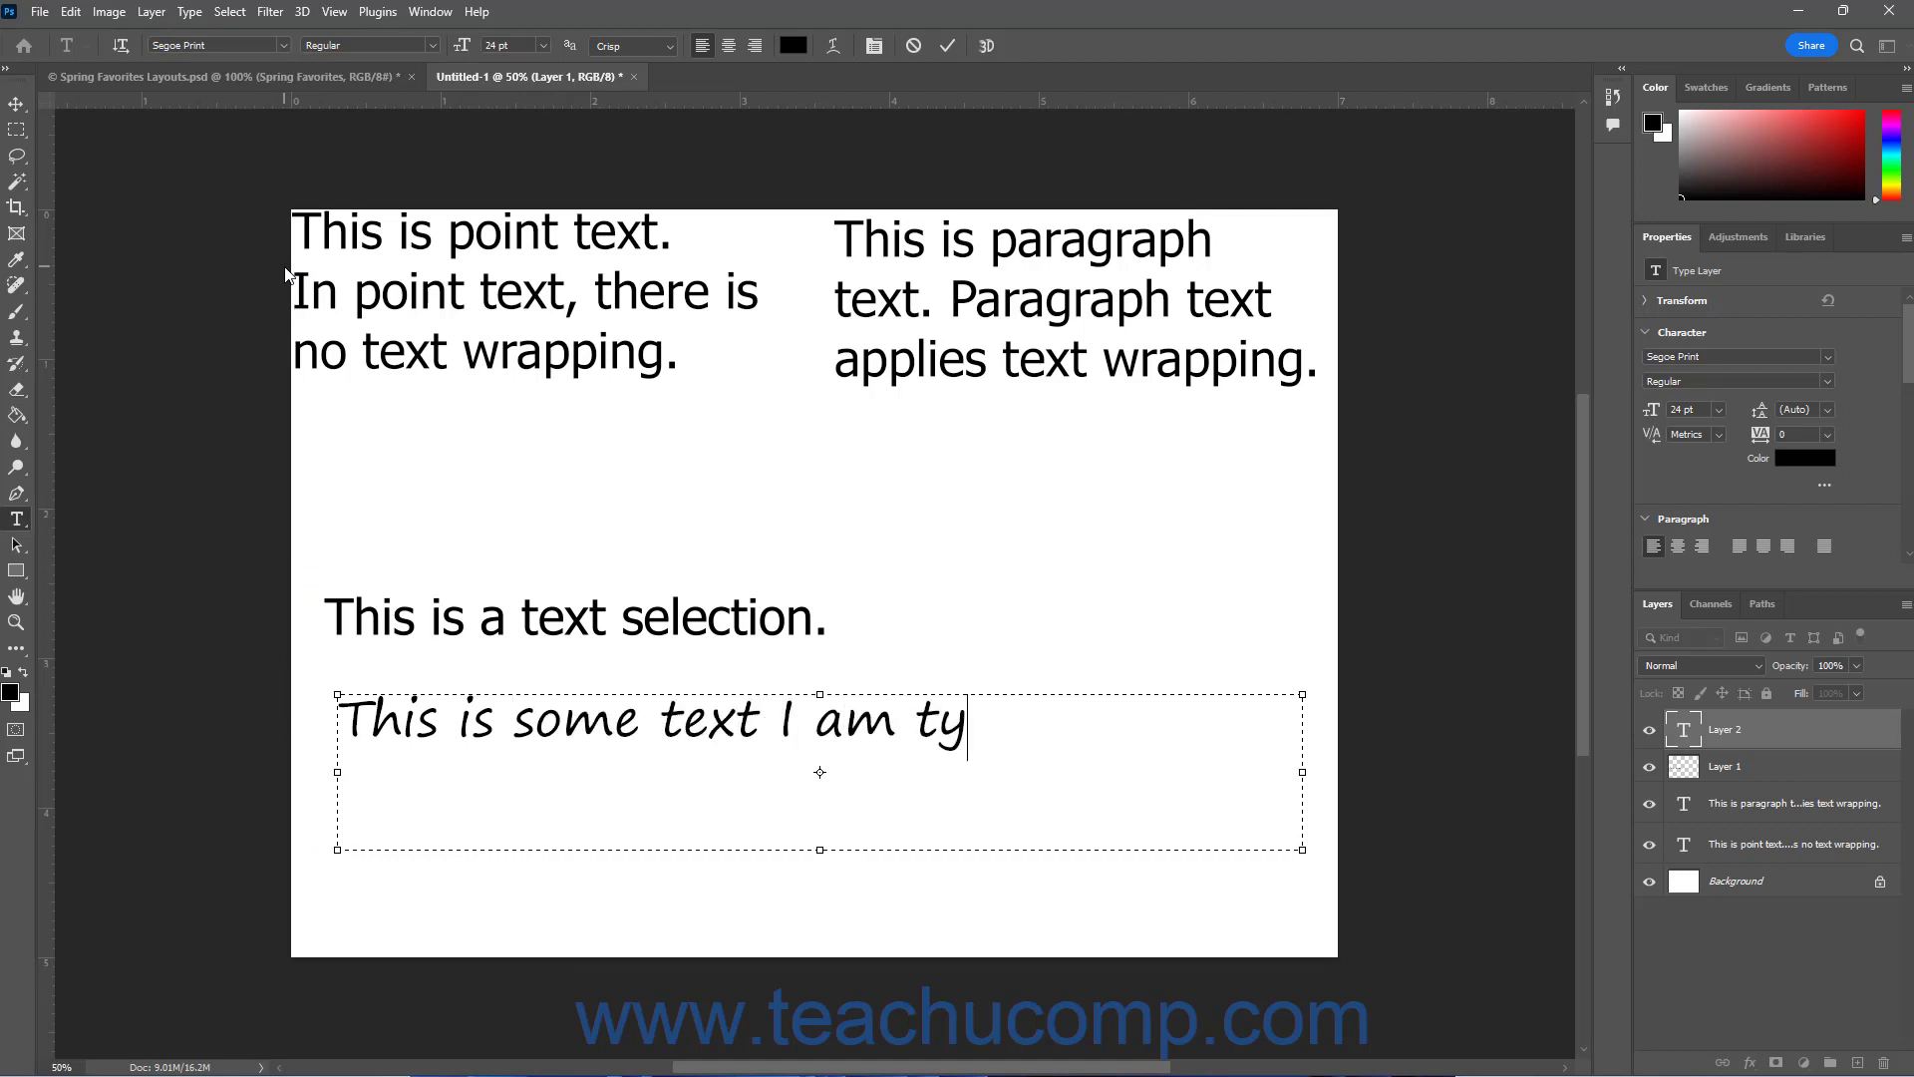
pyautogui.write('ping. ')
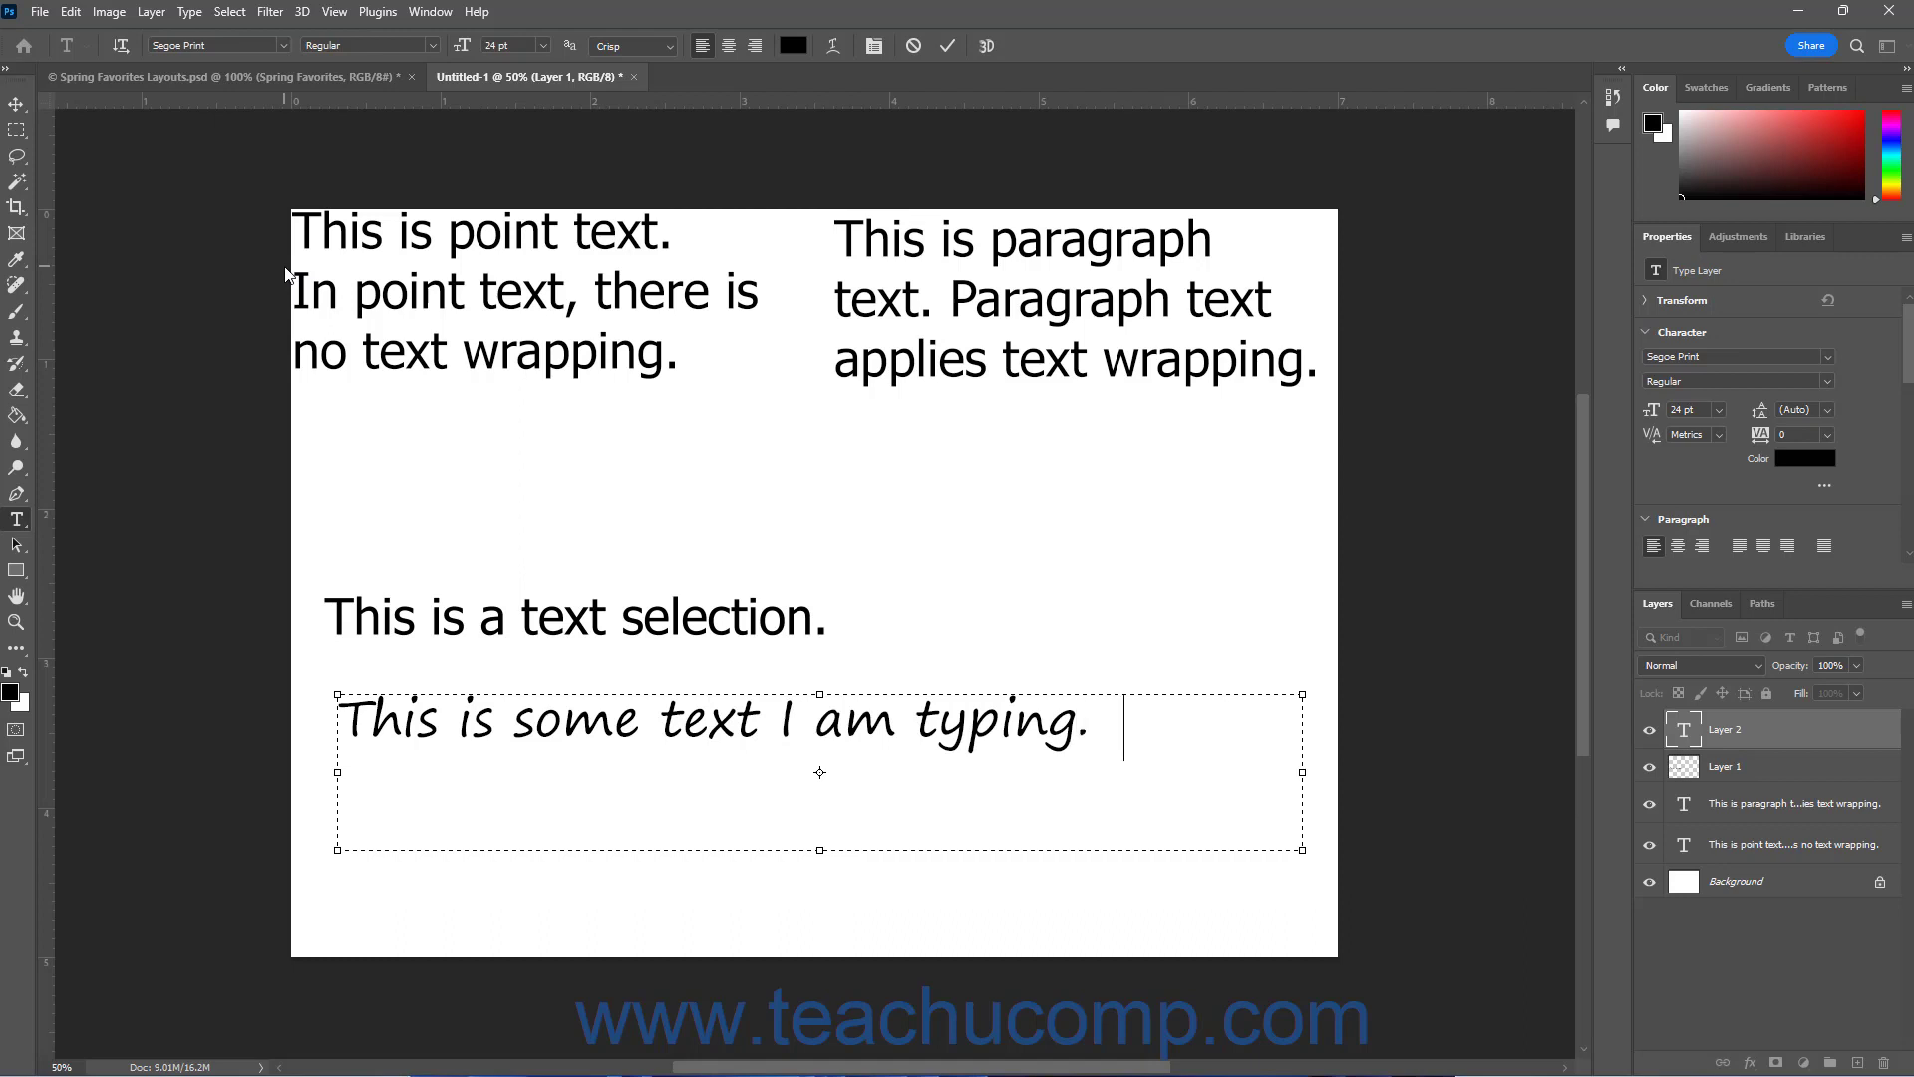
pyautogui.write('It is paragra')
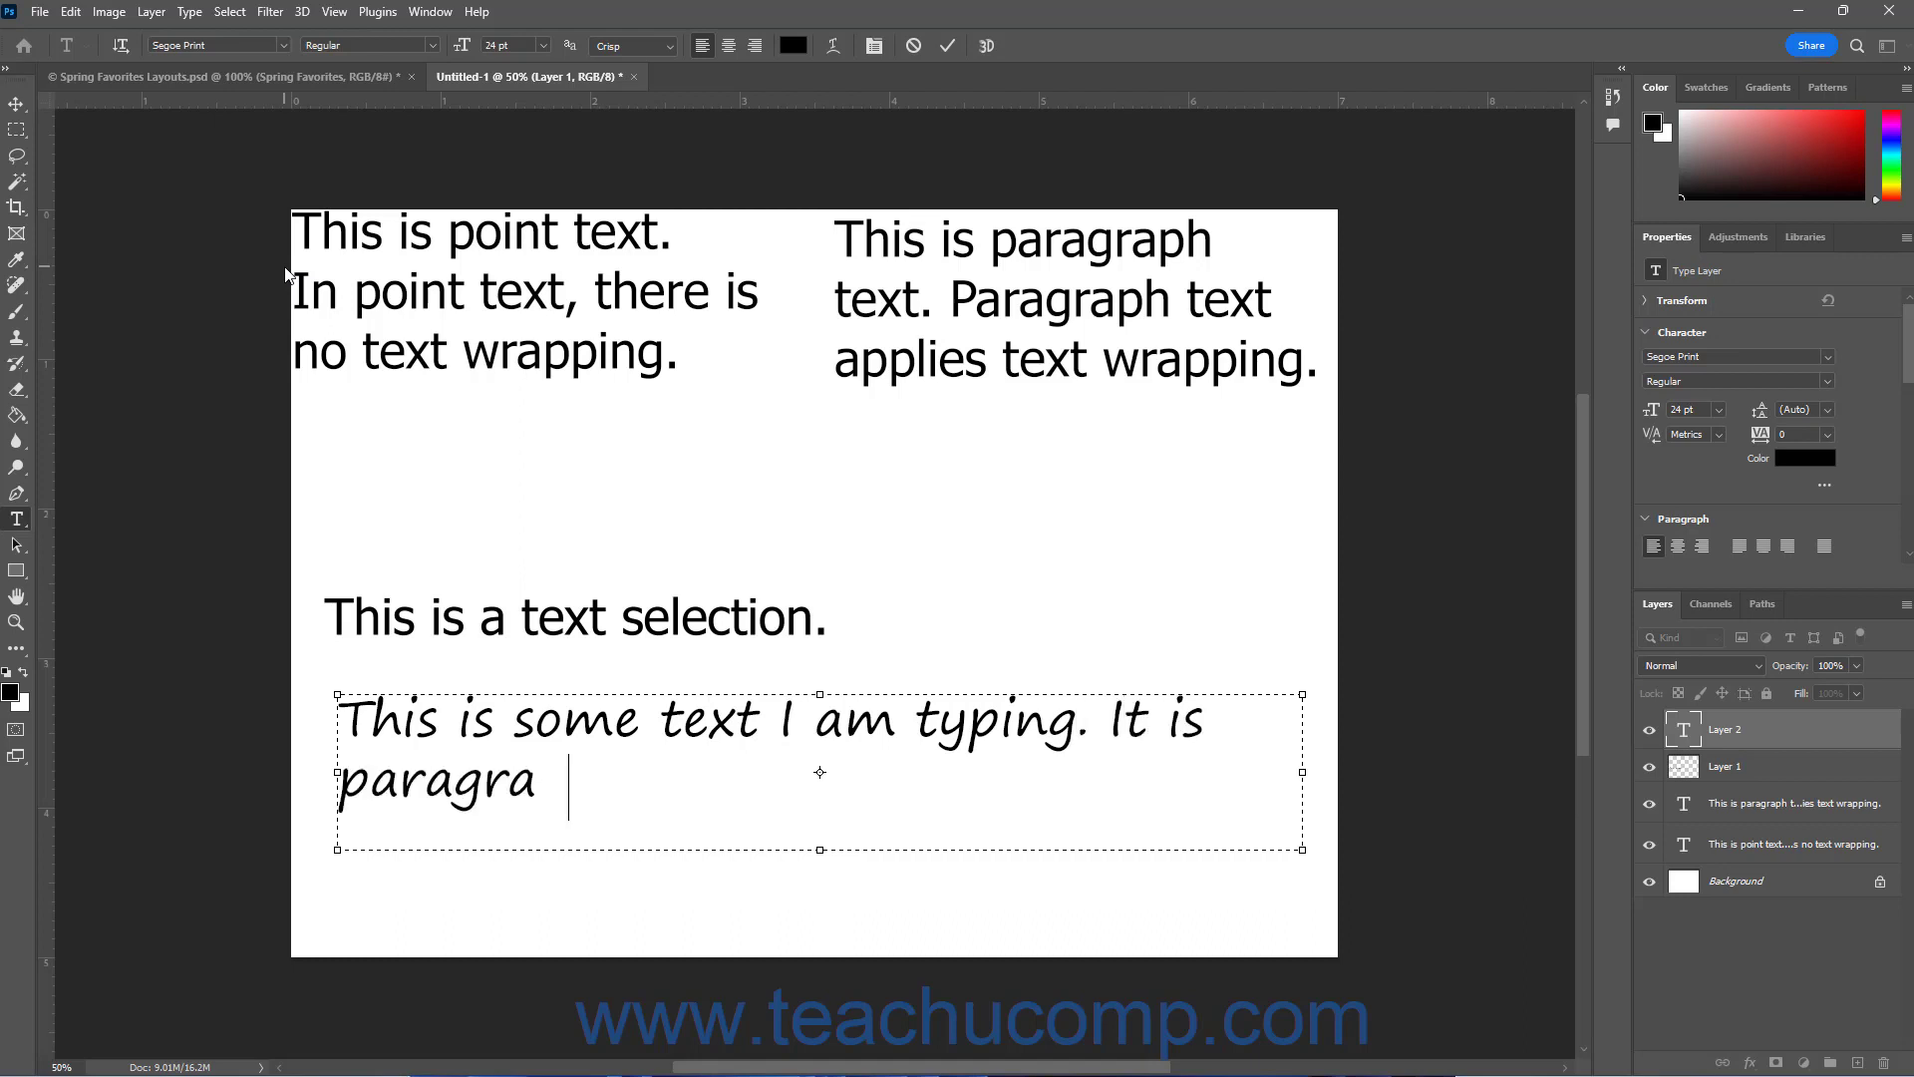
pyautogui.write('ph text, ')
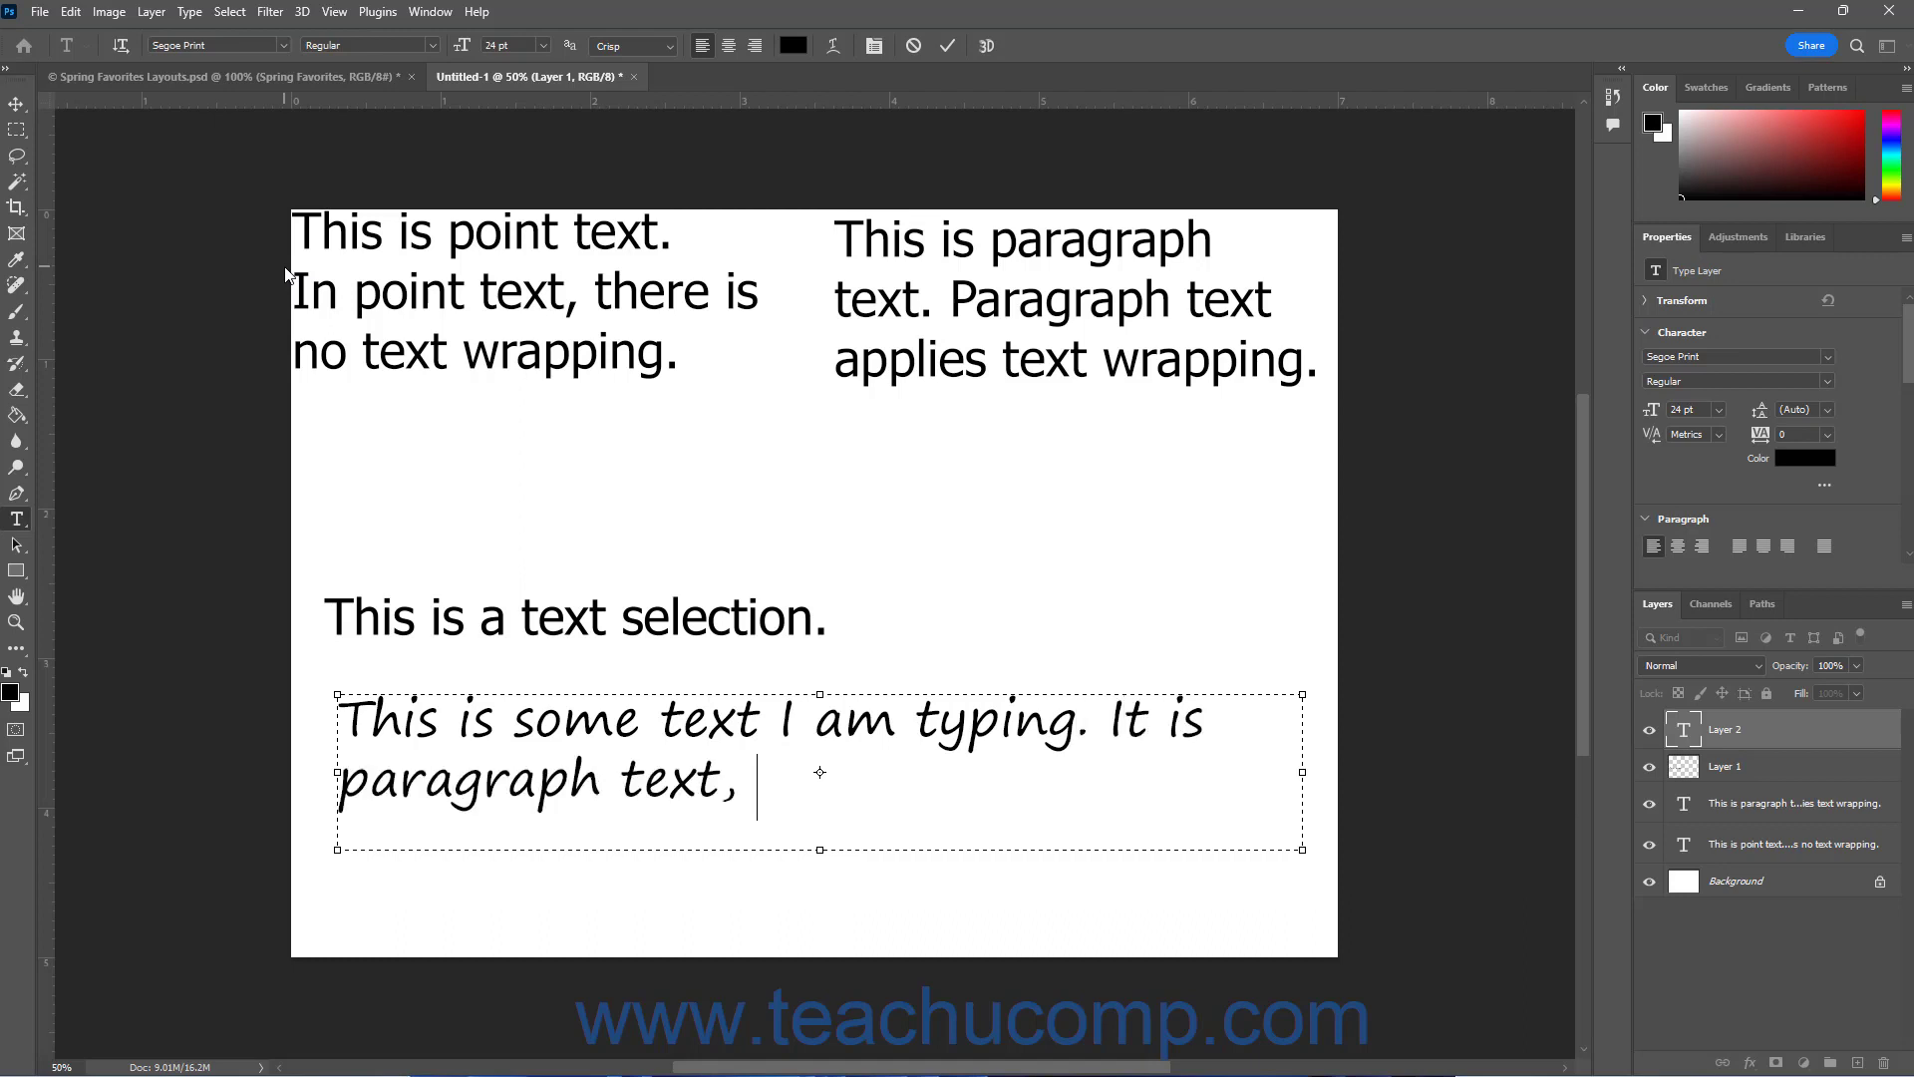
pyautogui.write('which wra')
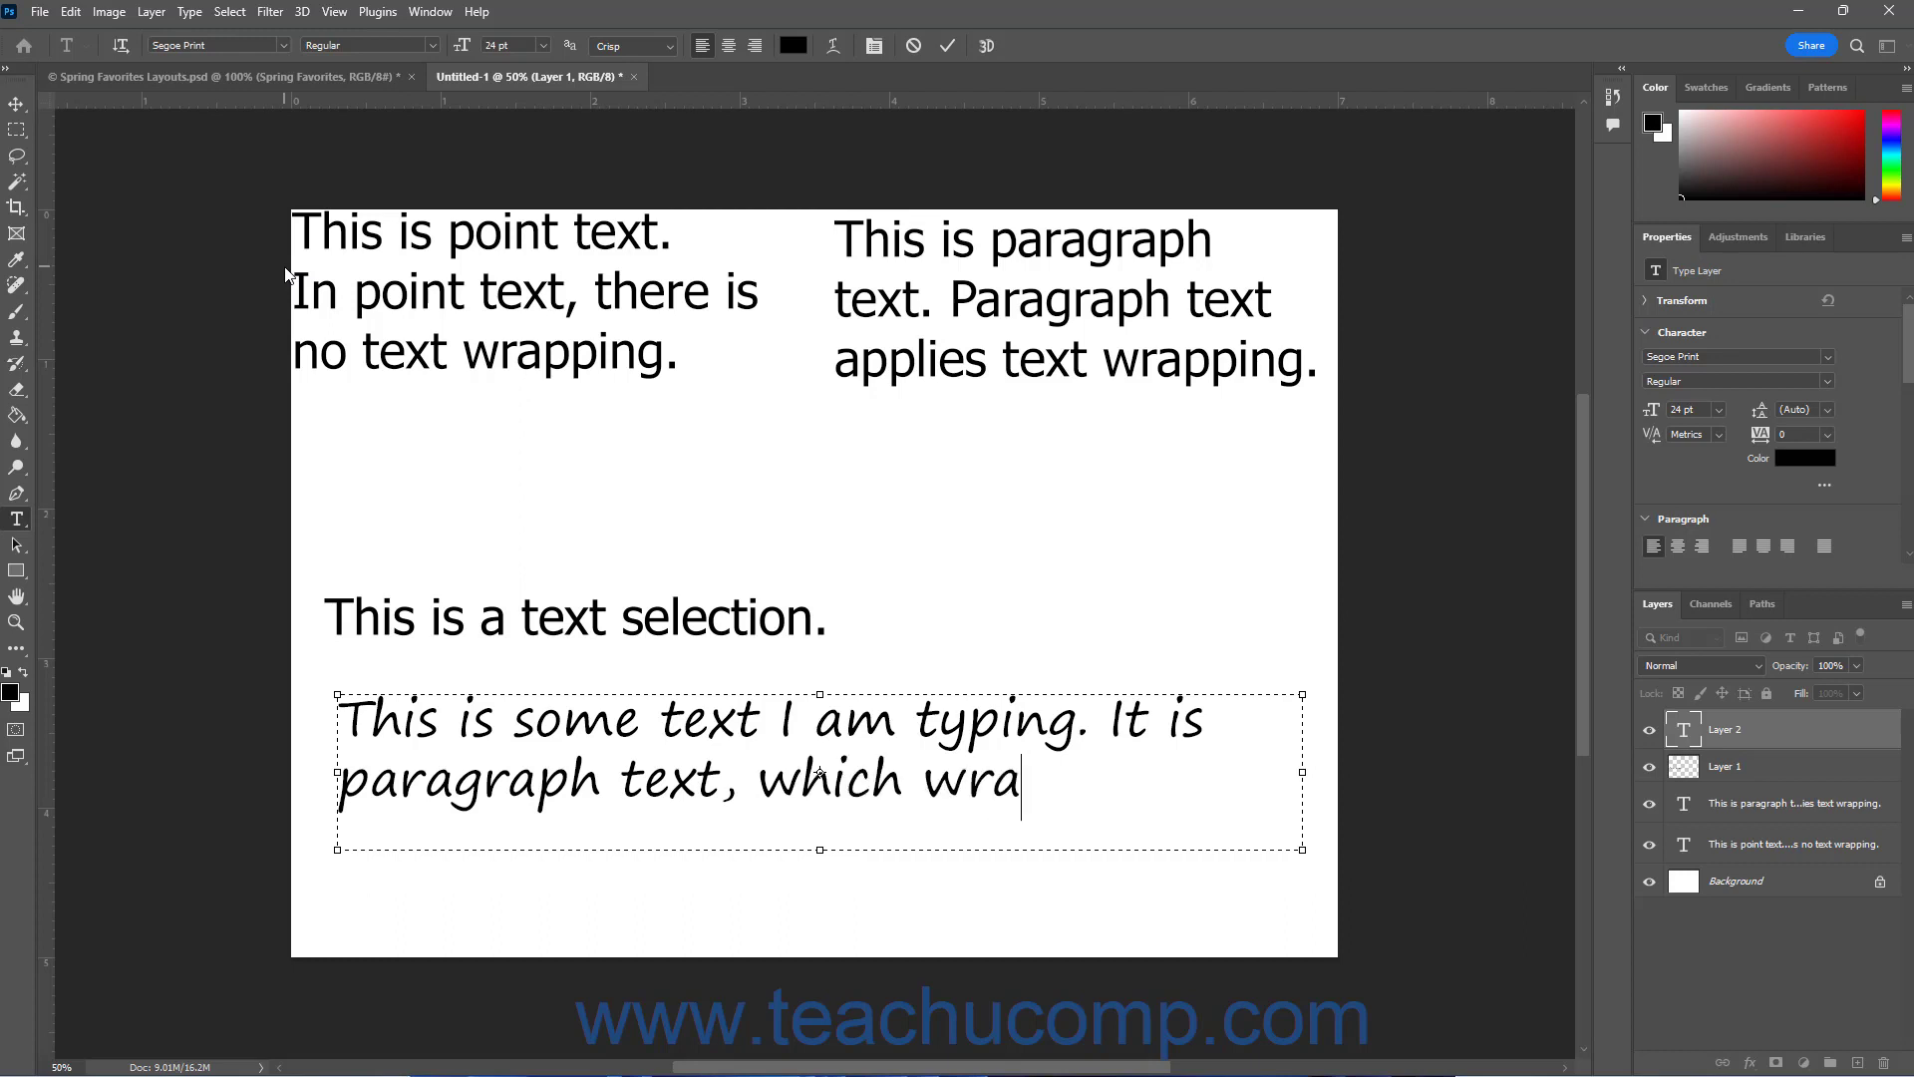
pyautogui.write('ps.')
pyautogui.click(949, 46)
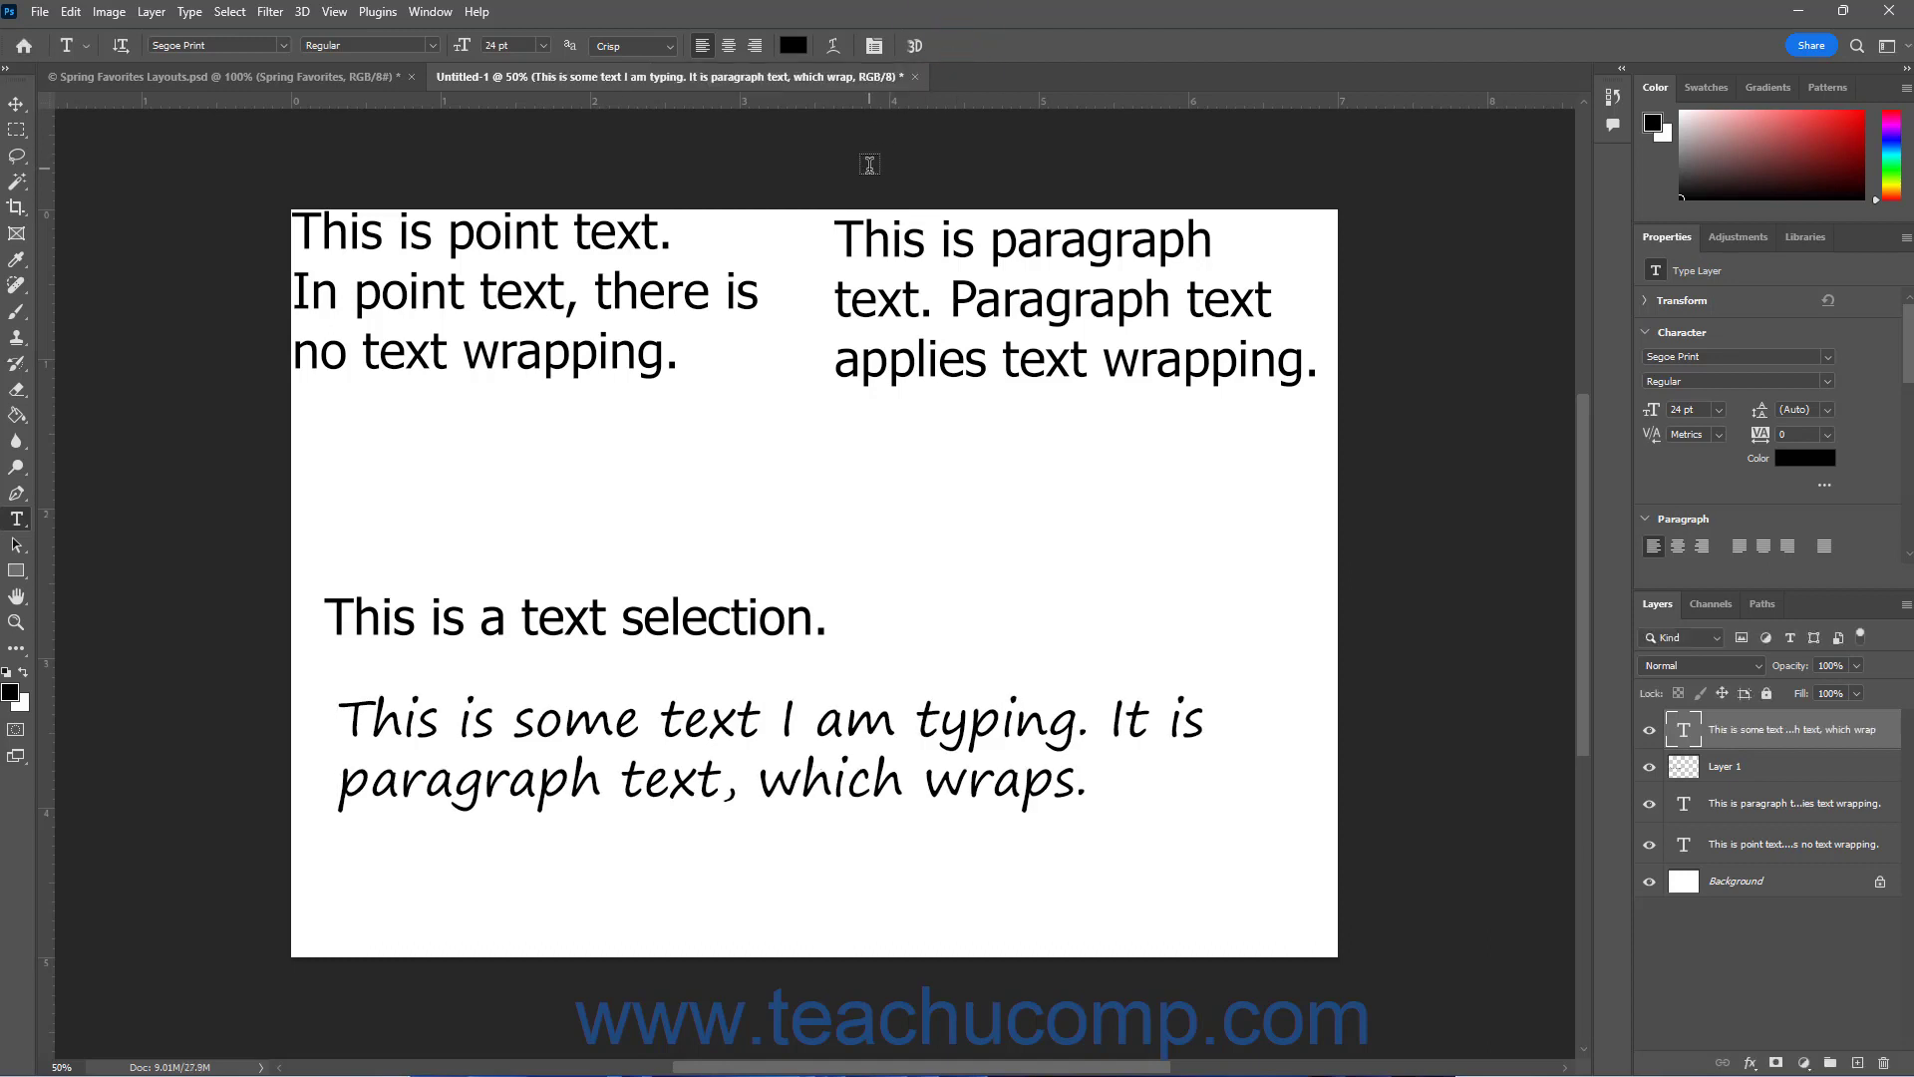